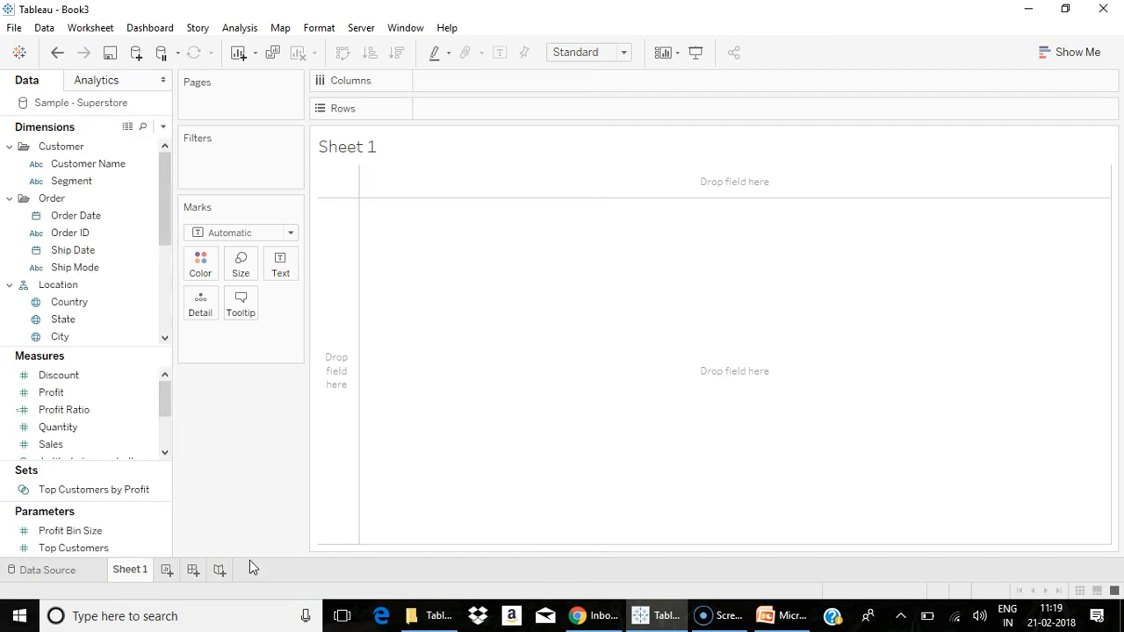
- Examine the geographic role options of the Postal Code field and the data type options of the City field
drag(164, 212, 166, 238)
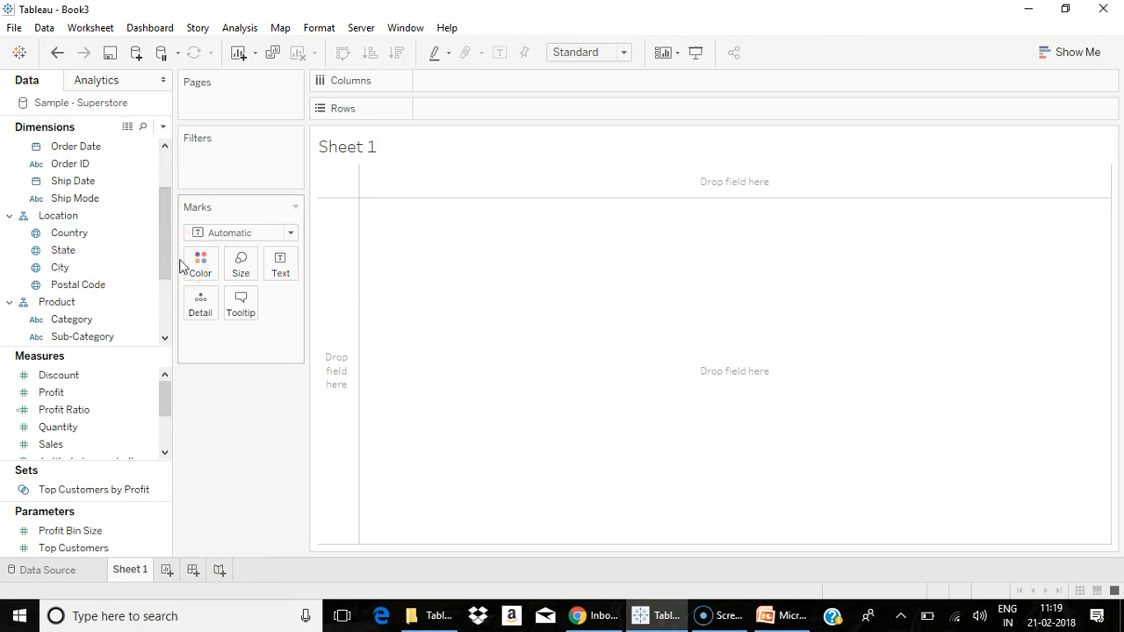
click(44, 286)
mouse_move(81, 447)
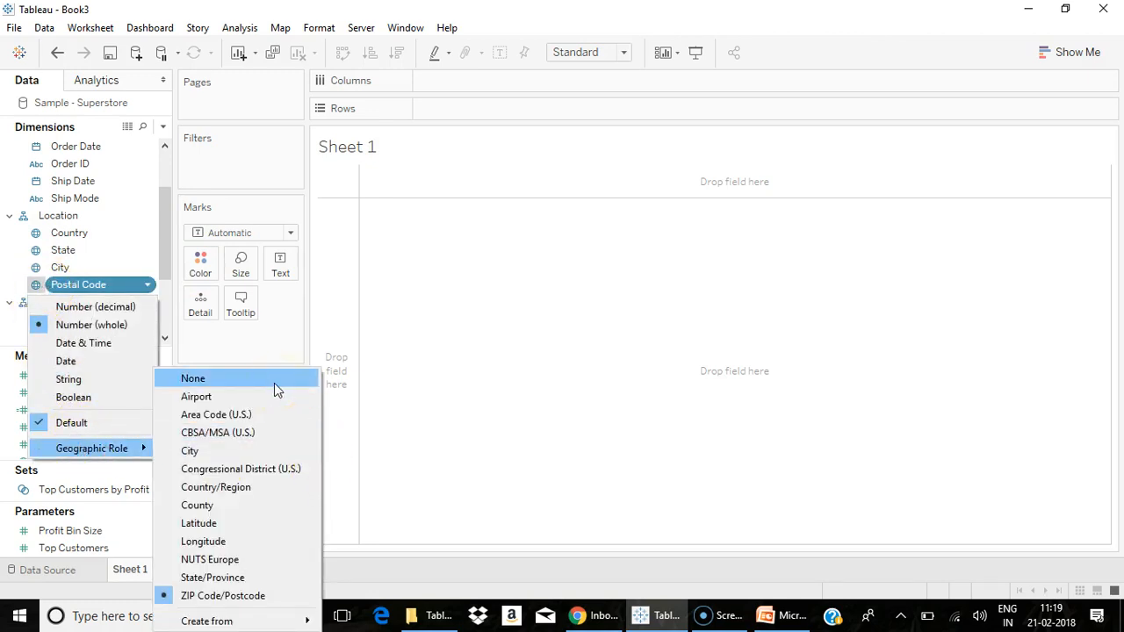
click(31, 265)
click(35, 268)
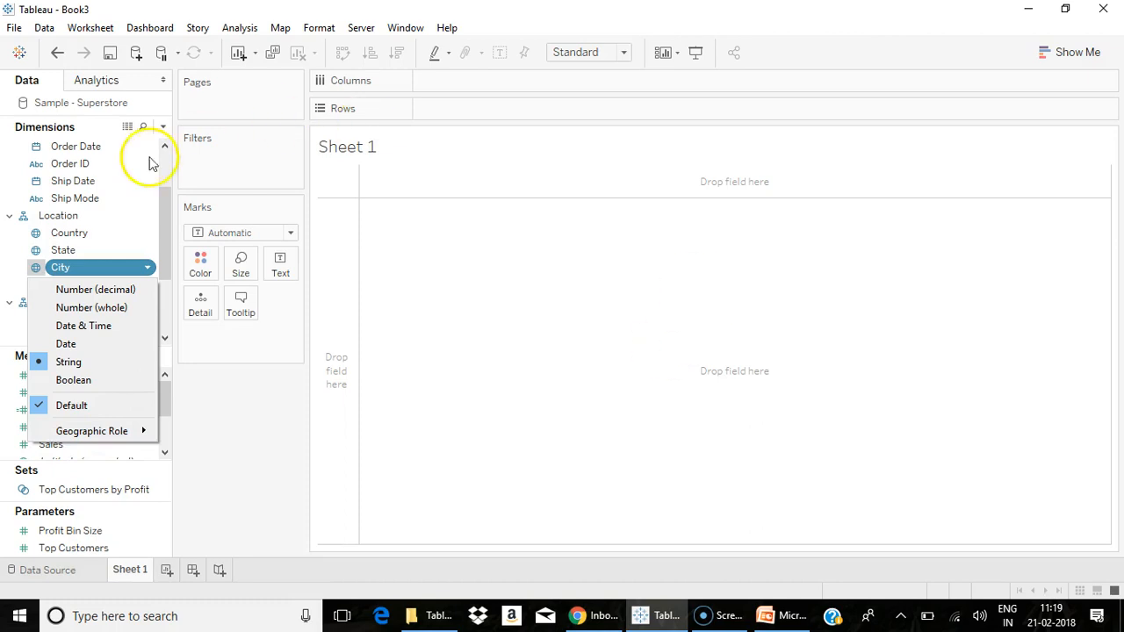
click(898, 356)
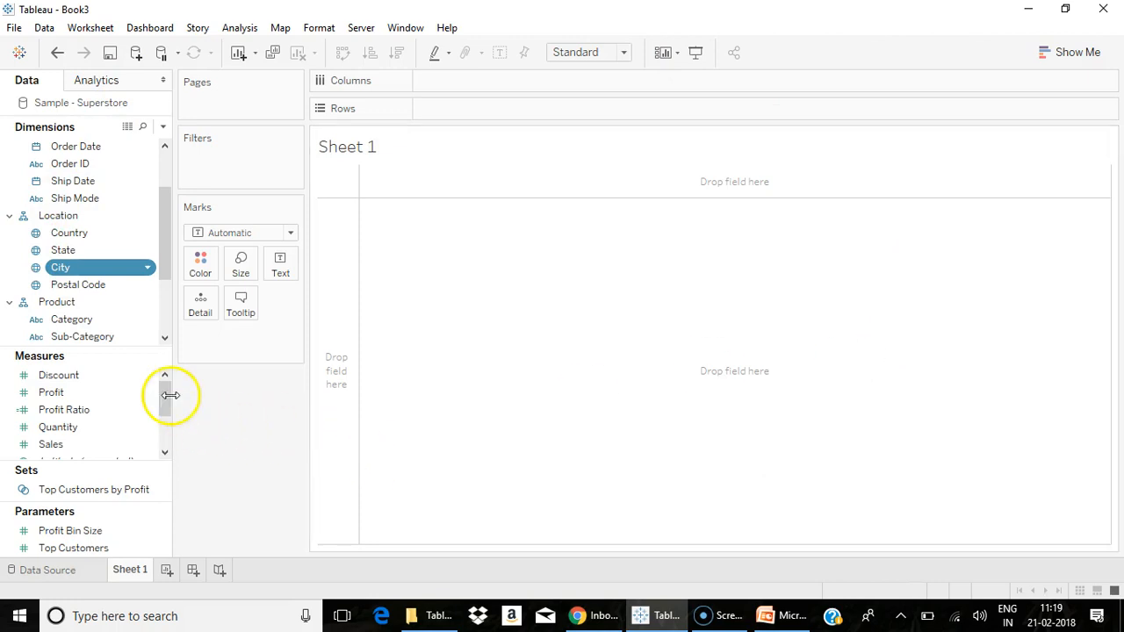
- Build a map on Sheet 1 with Longitude (generated) on Columns, Latitude (generated) on Rows, and State as the mark detail
drag(165, 400, 166, 454)
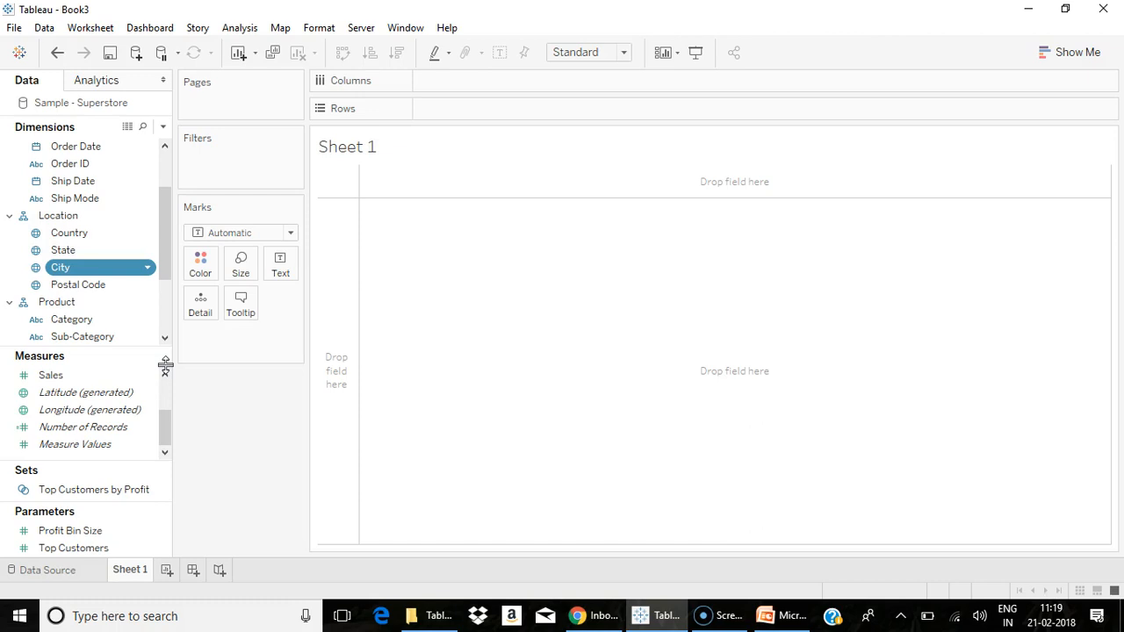
mouse_move(79, 410)
mouse_down()
mouse_move(460, 121)
mouse_move(485, 80)
mouse_up()
mouse_move(70, 393)
mouse_down()
mouse_move(509, 70)
mouse_move(486, 111)
mouse_up()
drag(64, 253, 204, 300)
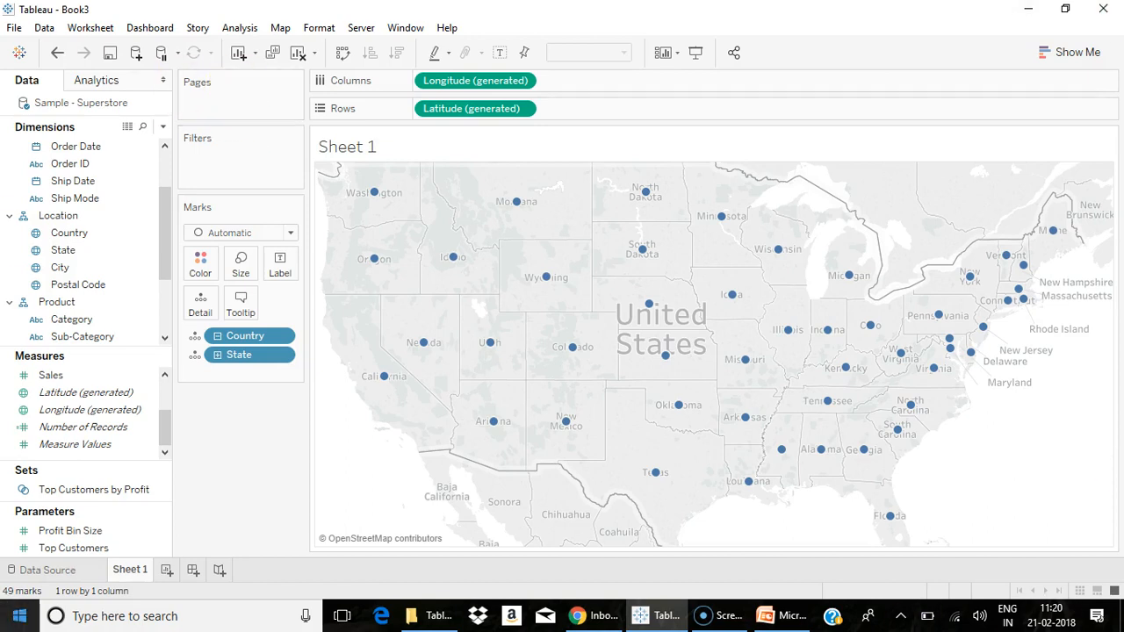
- Size the state marks on the map by Sales and color them by Category
drag(38, 379, 224, 271)
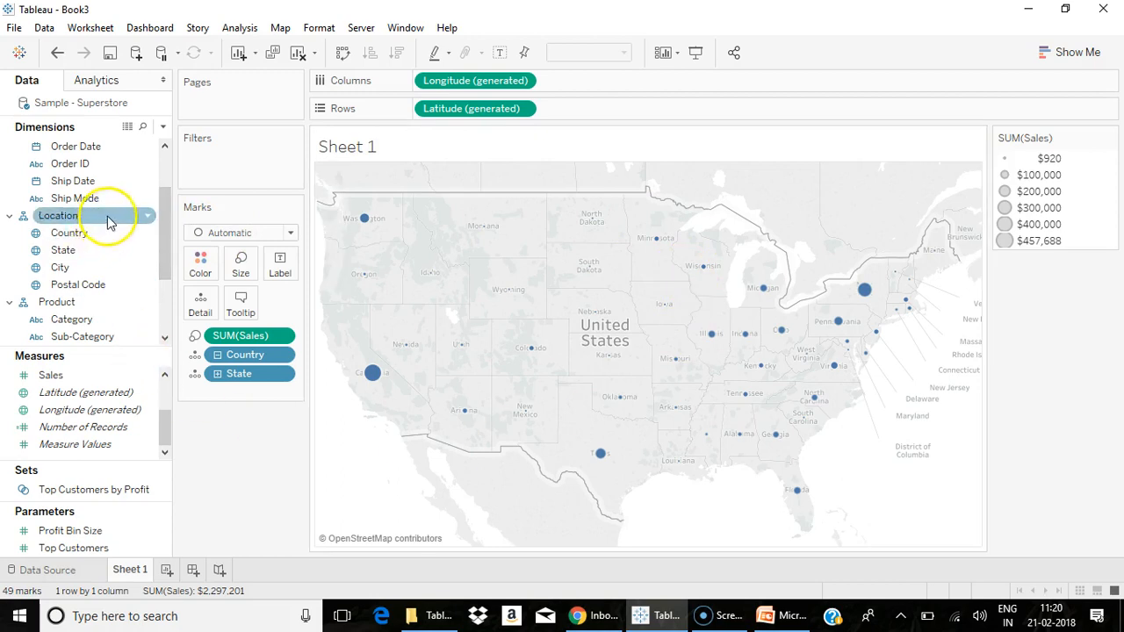
mouse_move(166, 258)
mouse_down()
mouse_move(166, 224)
mouse_move(175, 275)
mouse_up()
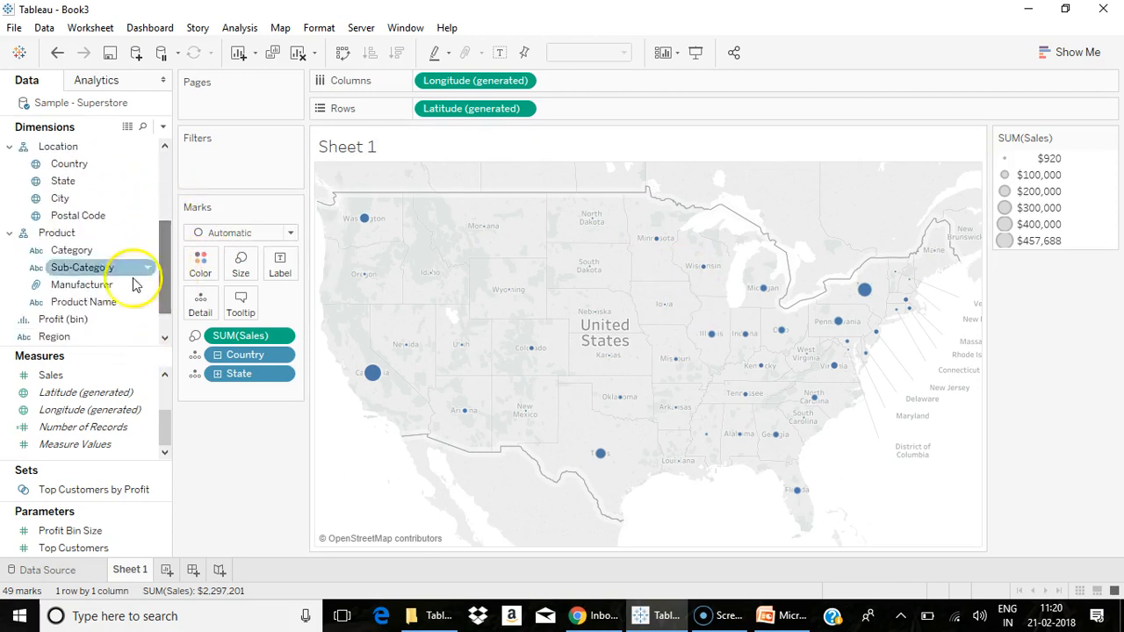
drag(87, 250, 201, 261)
- Change the mark type of the Sheet 1 map to Pie
click(219, 232)
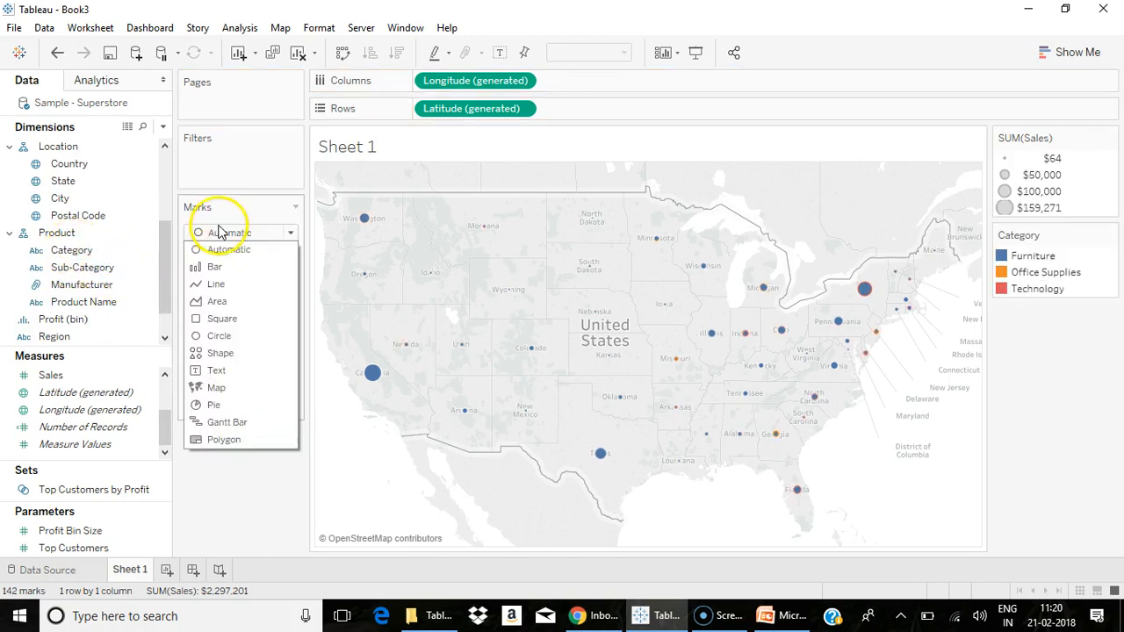
click(212, 405)
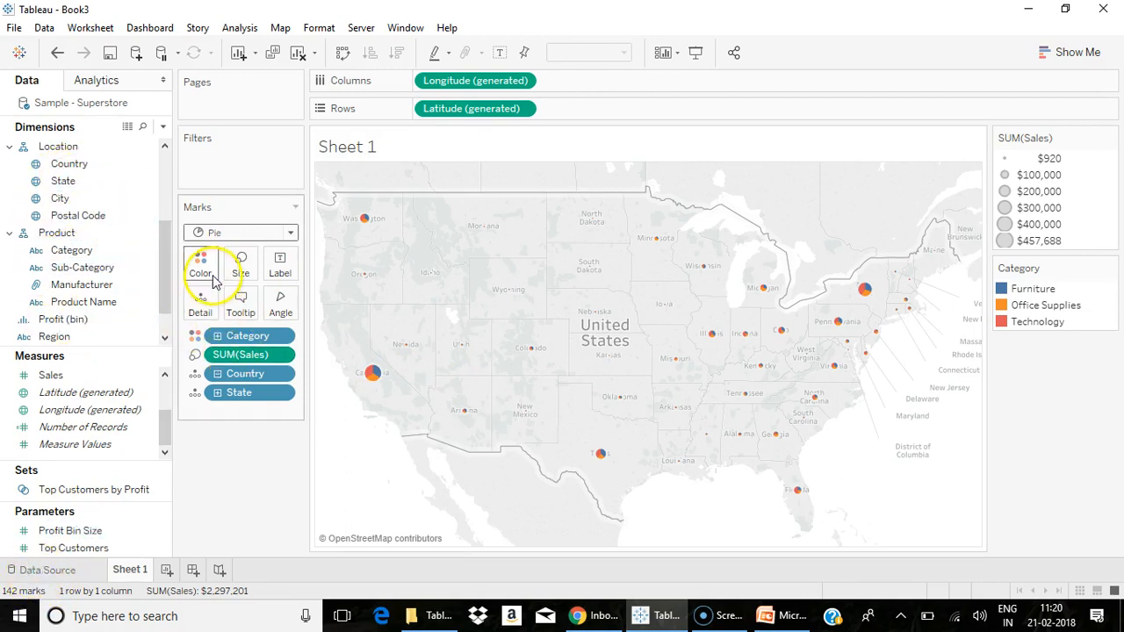
click(213, 232)
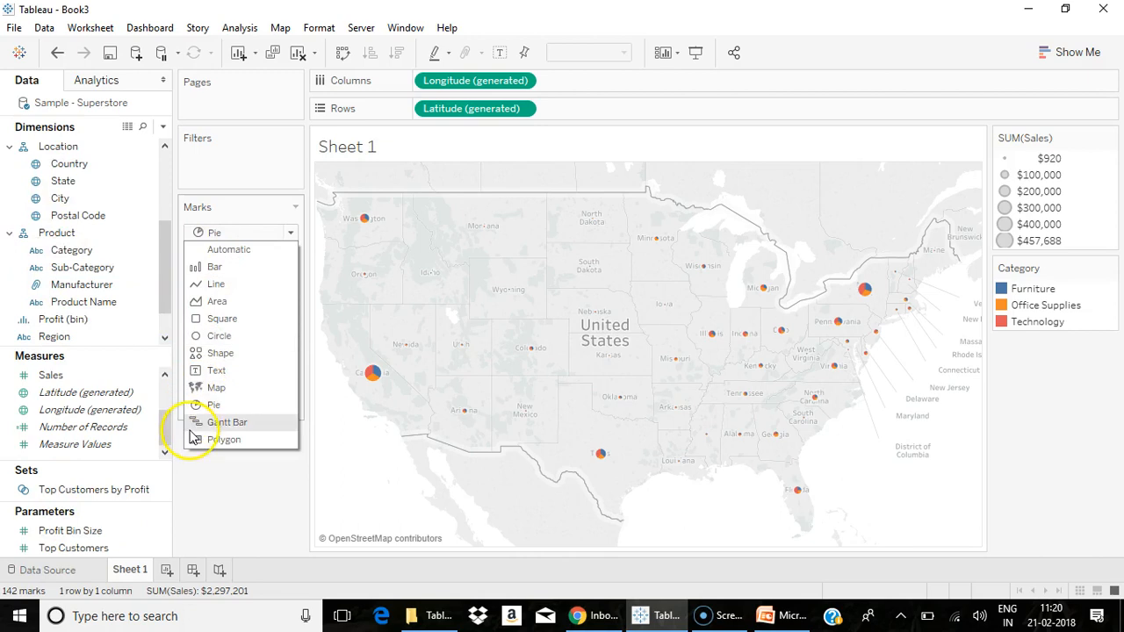
click(339, 504)
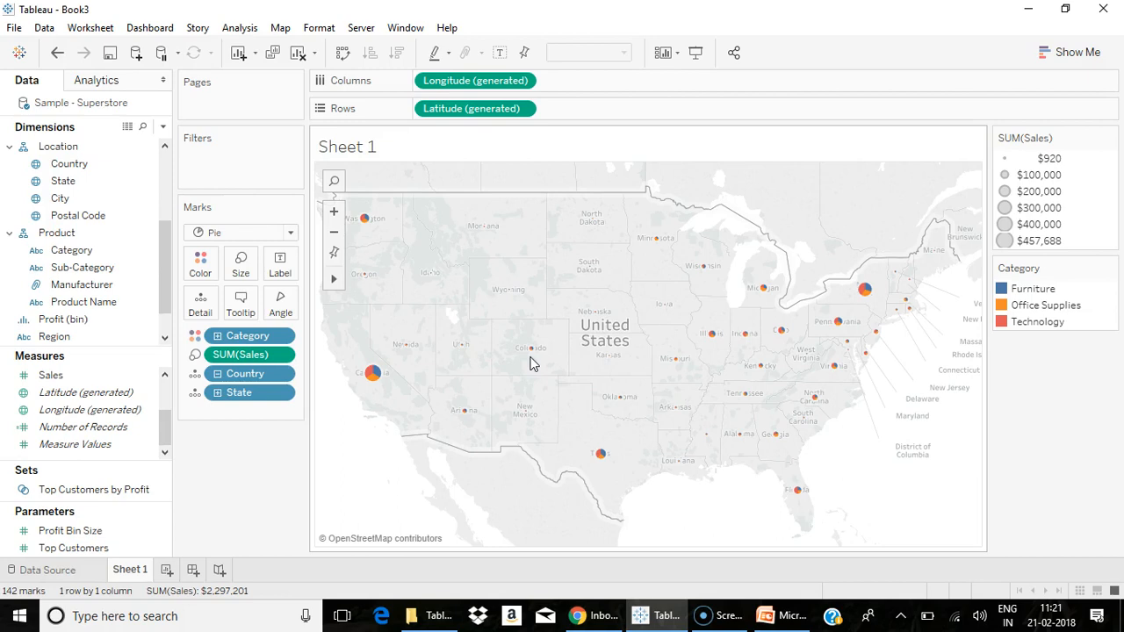
- Create a new worksheet, plot State on it, and convert the symbol map to a filled map
click(166, 571)
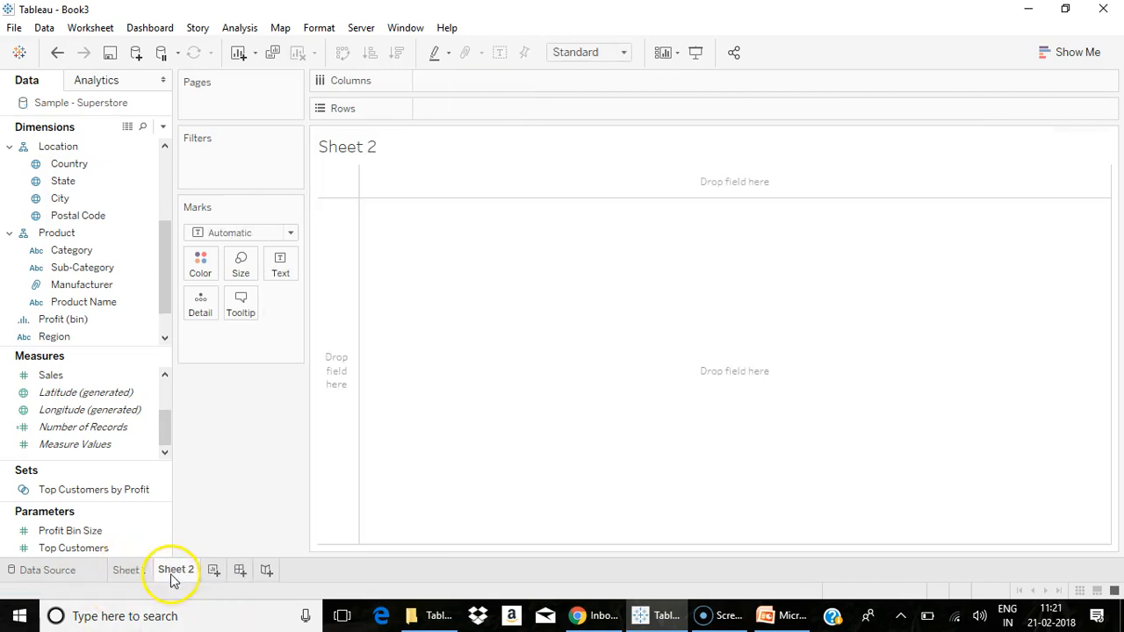
double_click(84, 181)
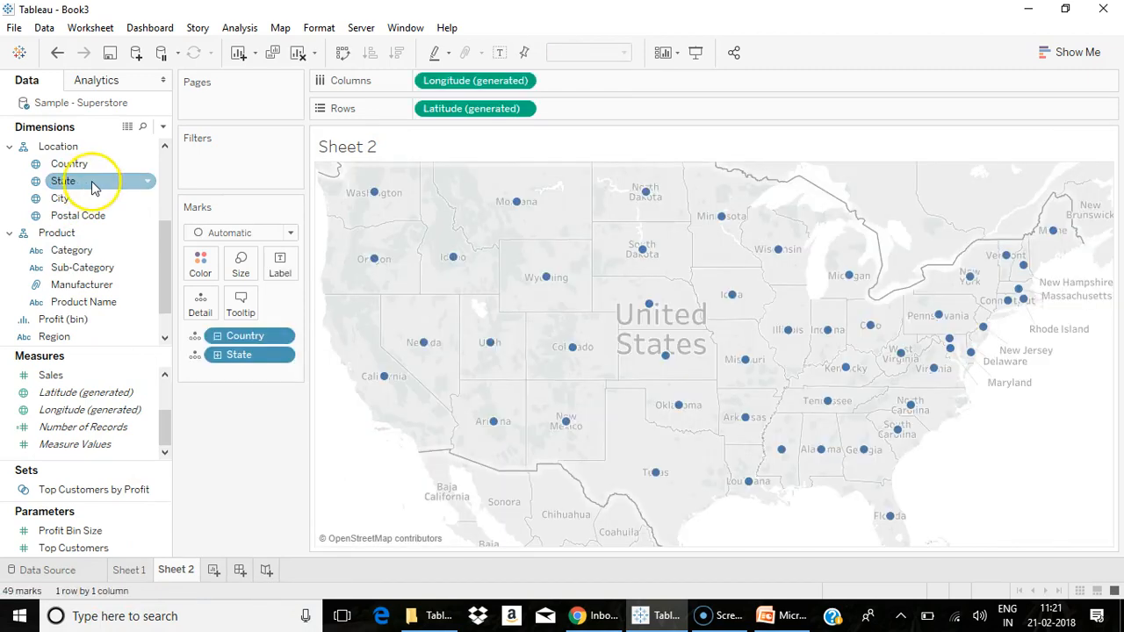
click(1057, 53)
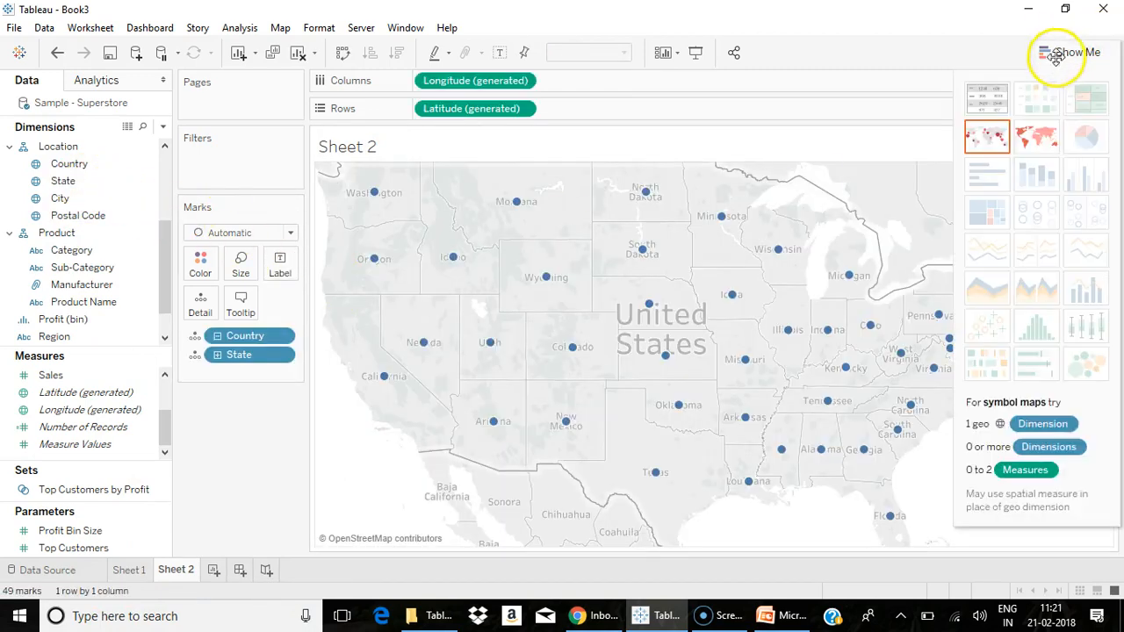
click(1031, 139)
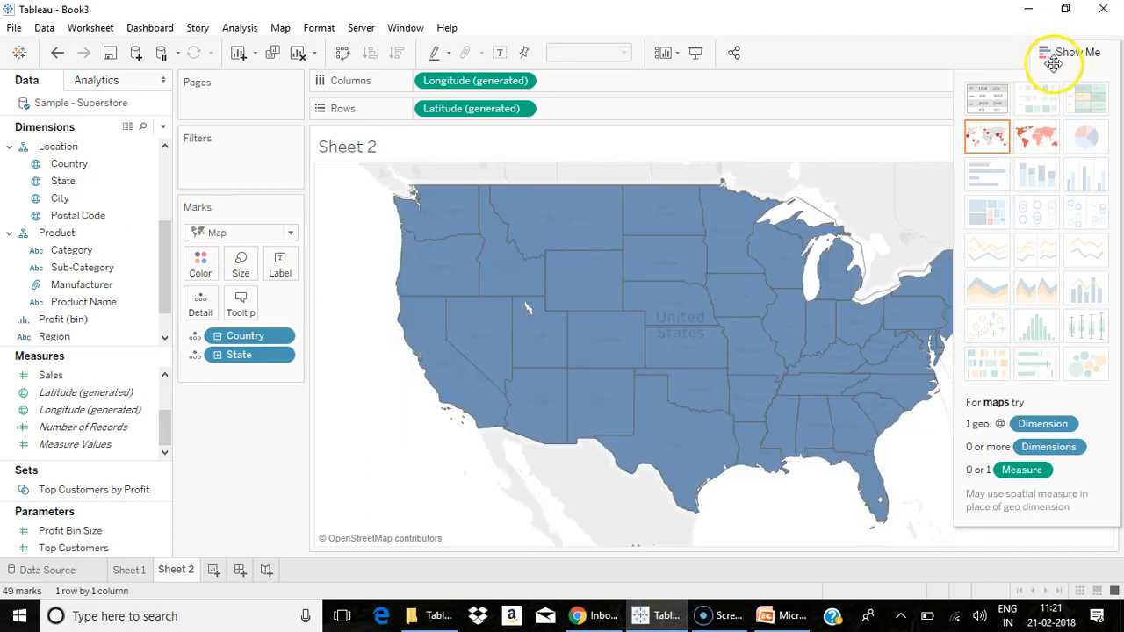
click(1062, 53)
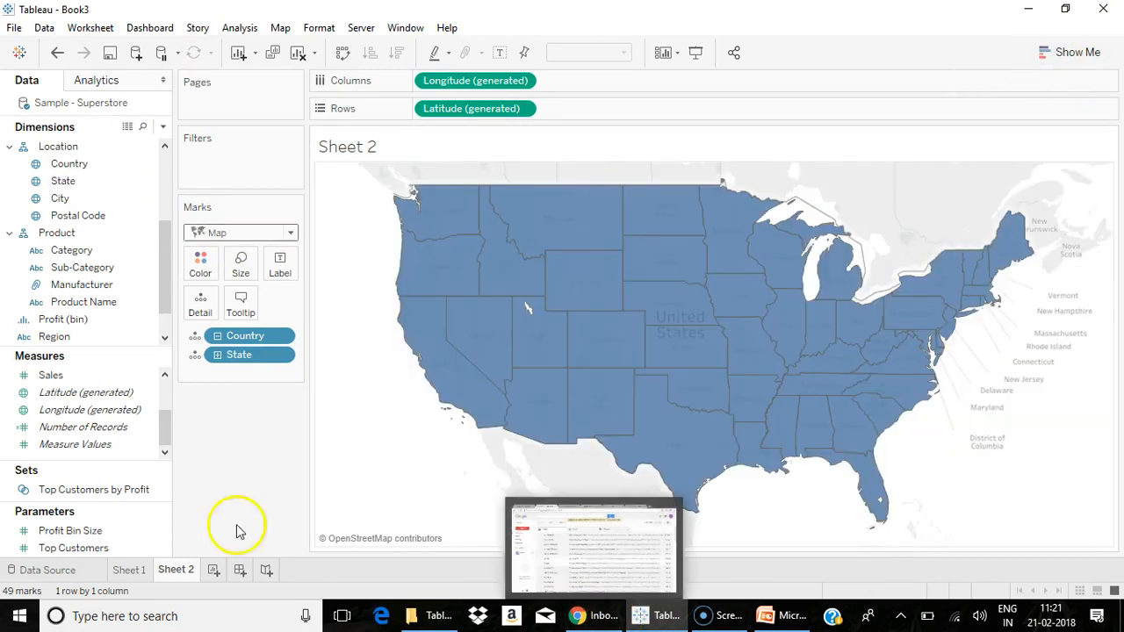
- Color the filled states by Profit and label each state with its Profit
drag(164, 428, 164, 400)
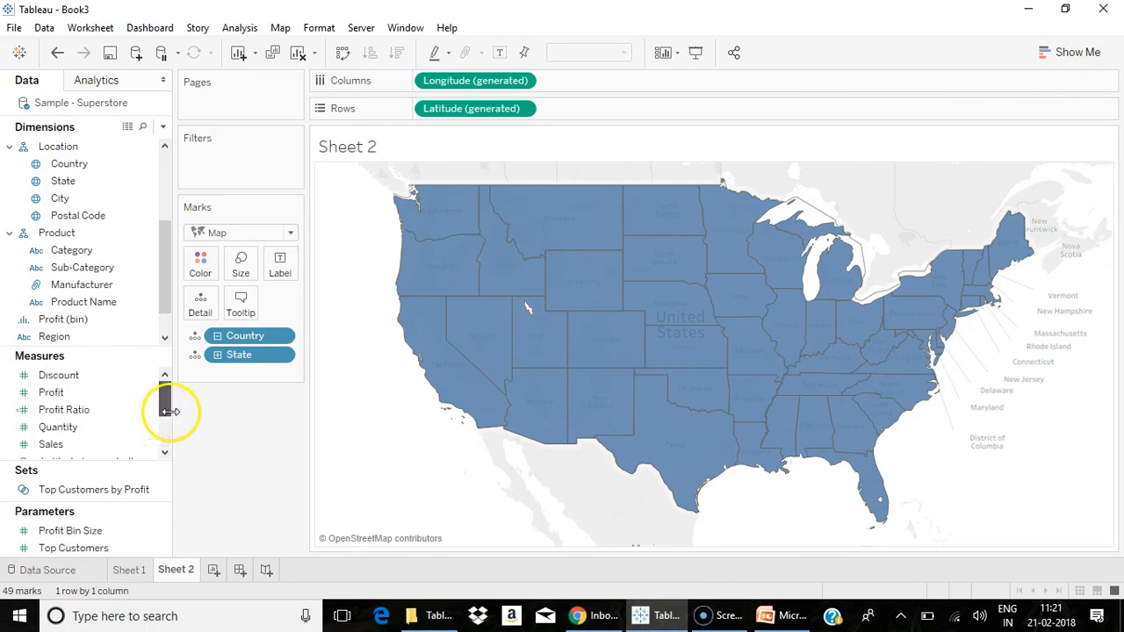
drag(57, 397, 226, 279)
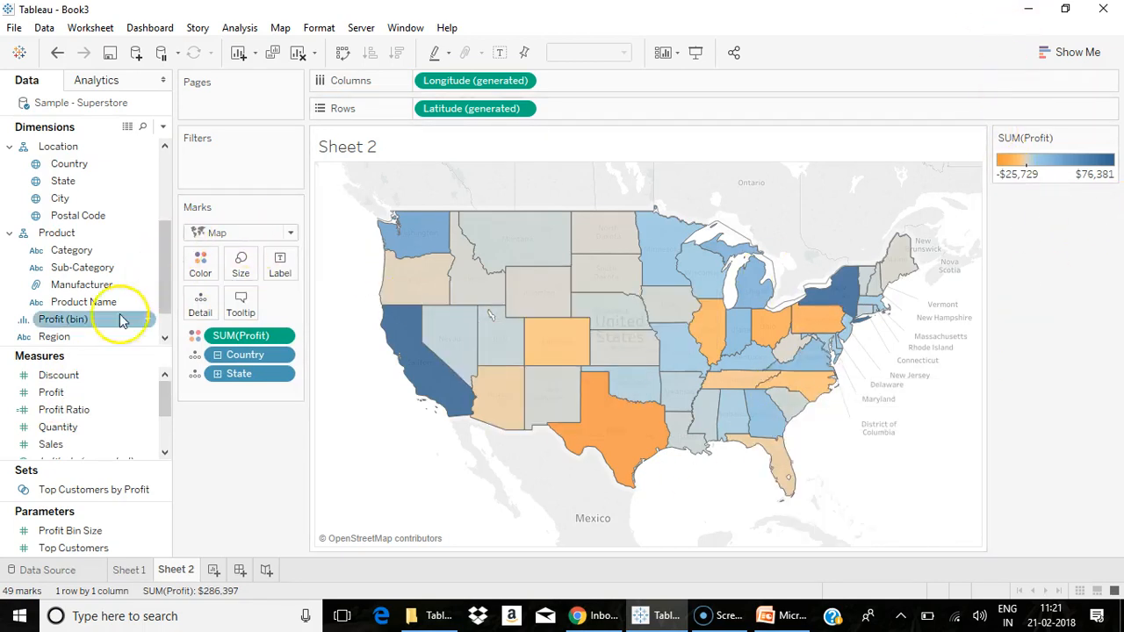
drag(35, 393, 279, 267)
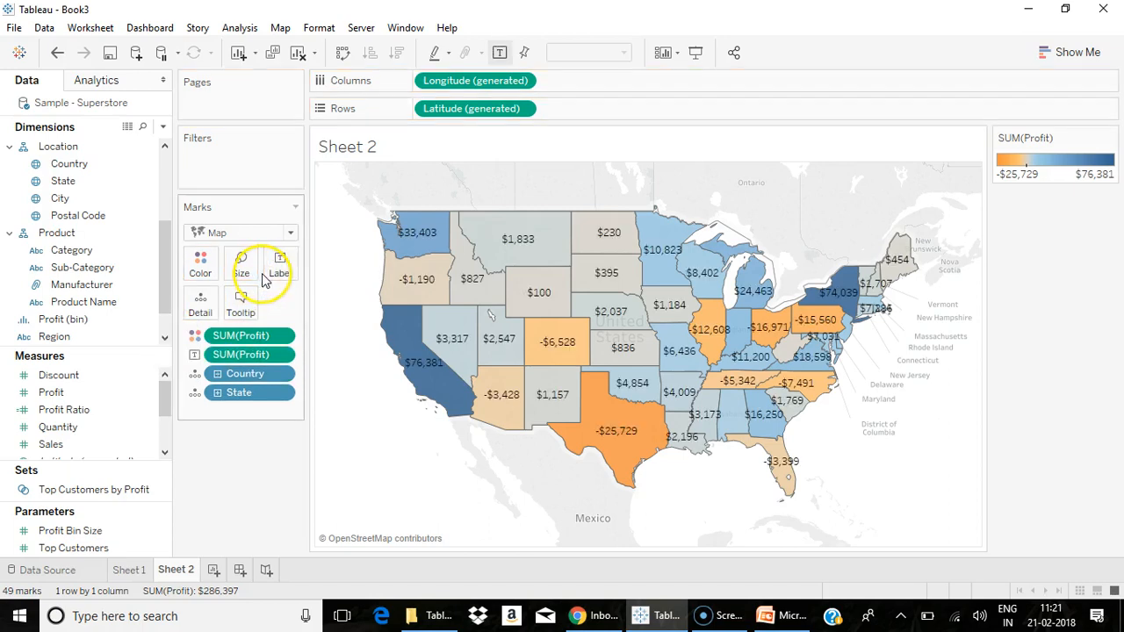
- Apply a Percent of Total quick table calculation to the Profit label and inspect the tooltip for Illinois
click(281, 356)
mouse_move(271, 595)
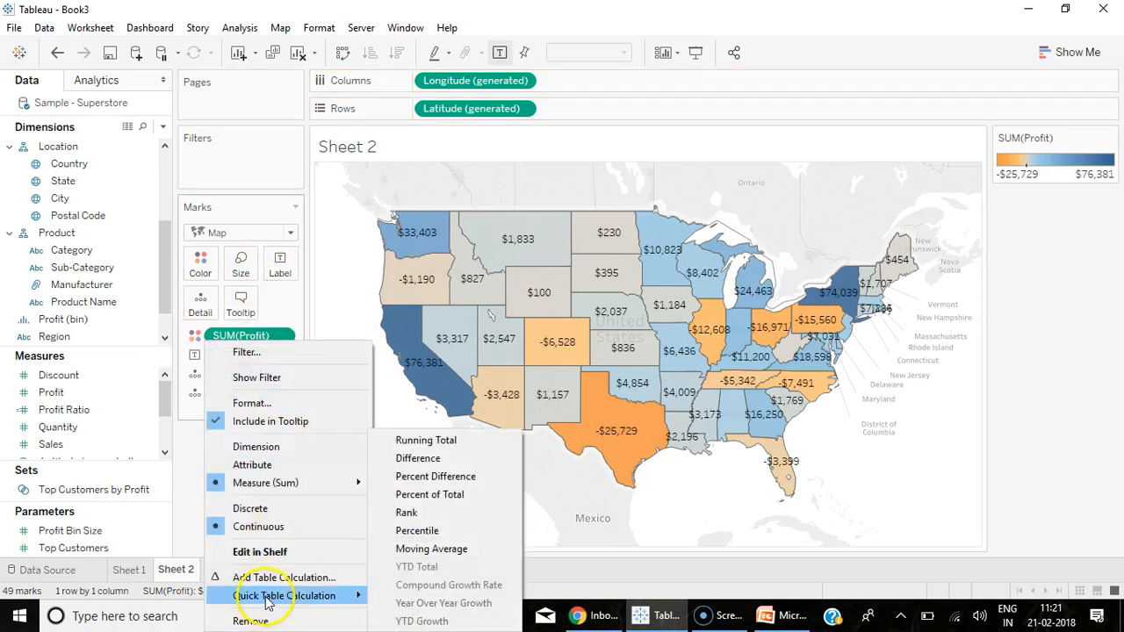
click(448, 496)
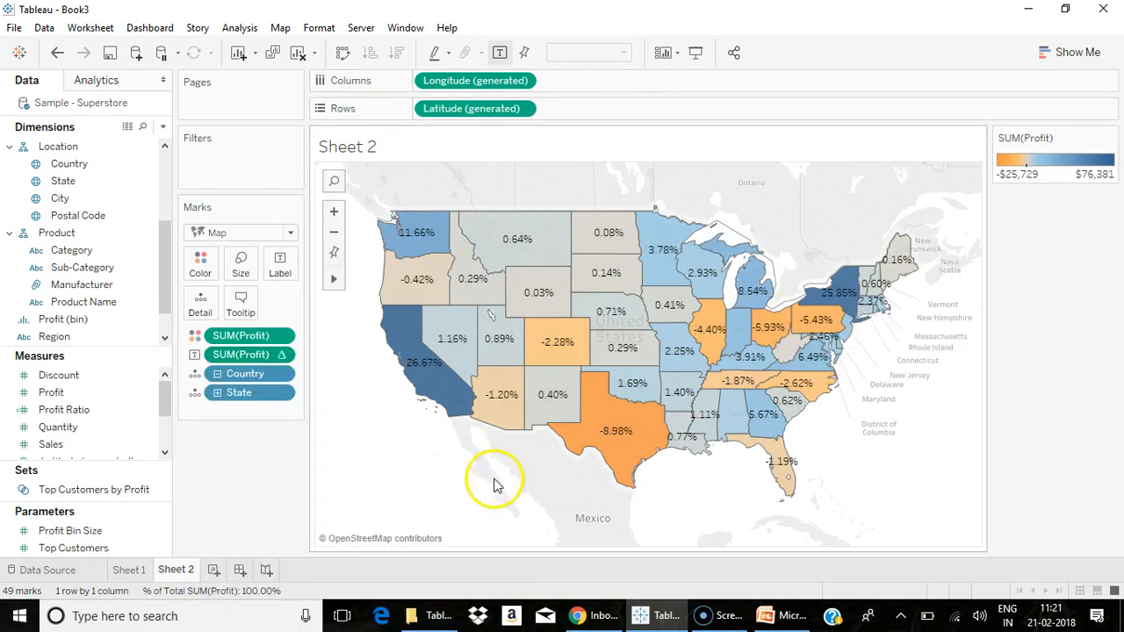
mouse_move(705, 330)
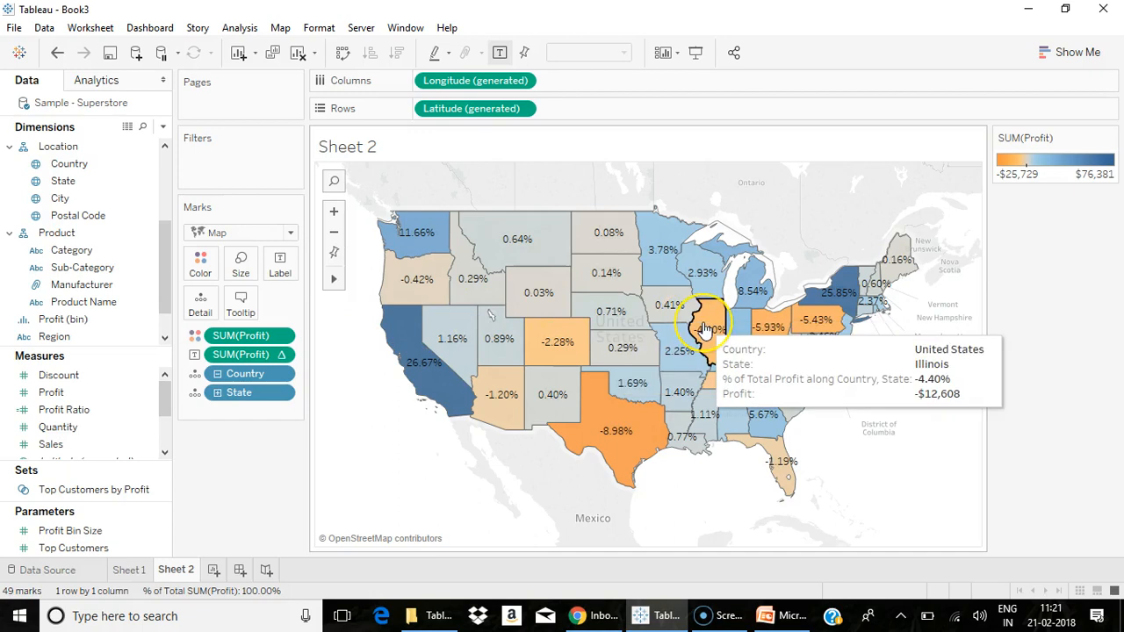
click(129, 570)
click(174, 570)
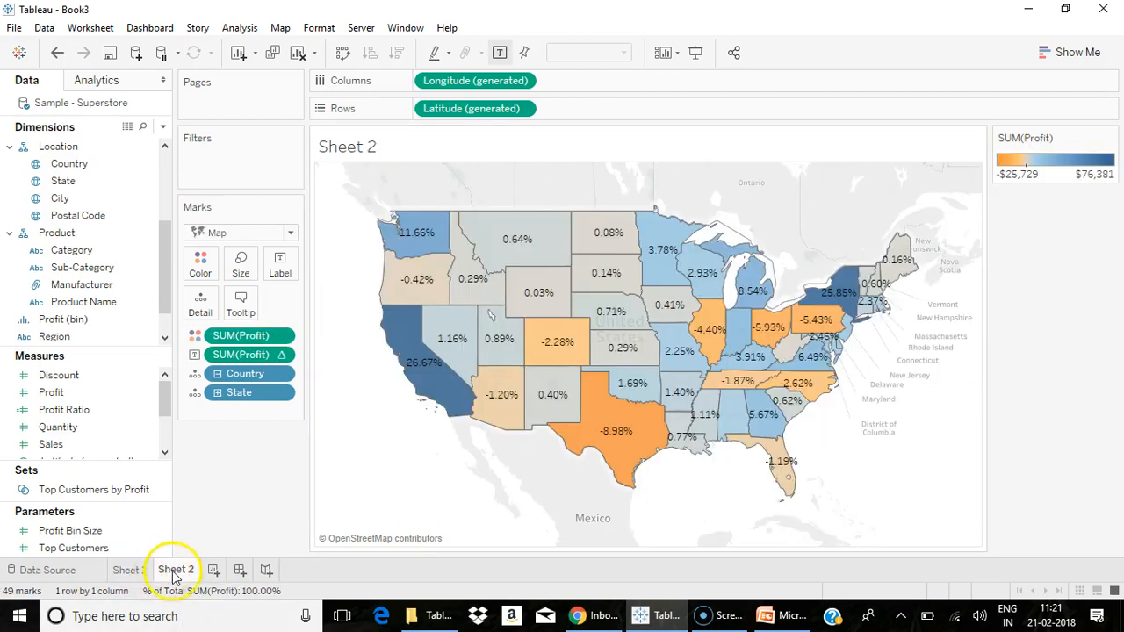
mouse_move(193, 582)
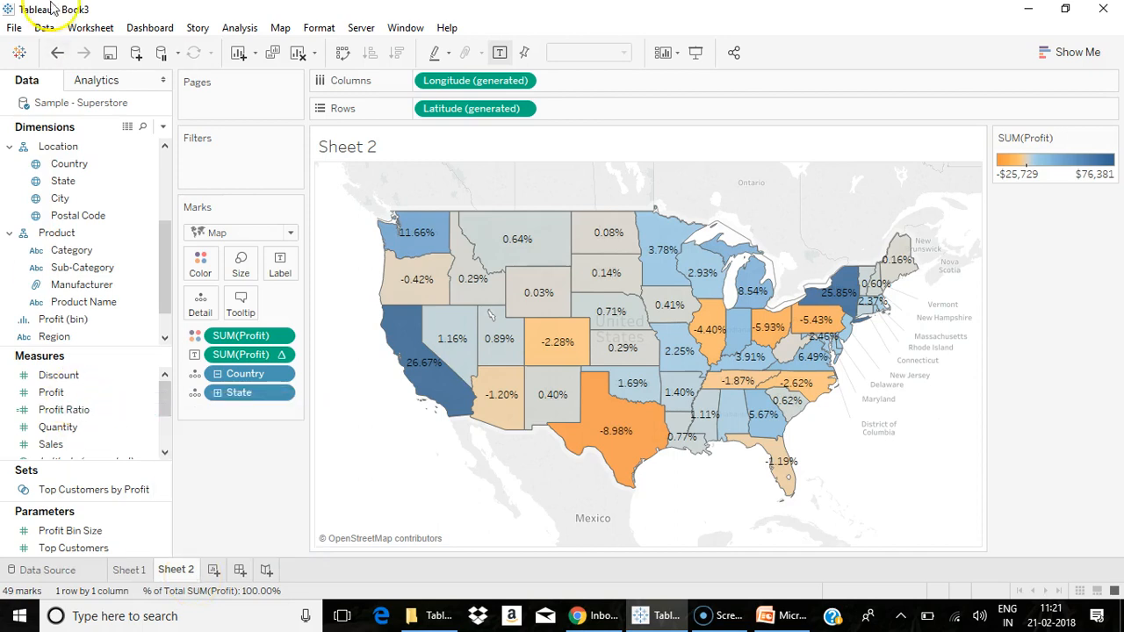
- Create a third worksheet mapping State as detail, with Longitude (generated) on Columns and Latitude (generated) on Rows
click(213, 570)
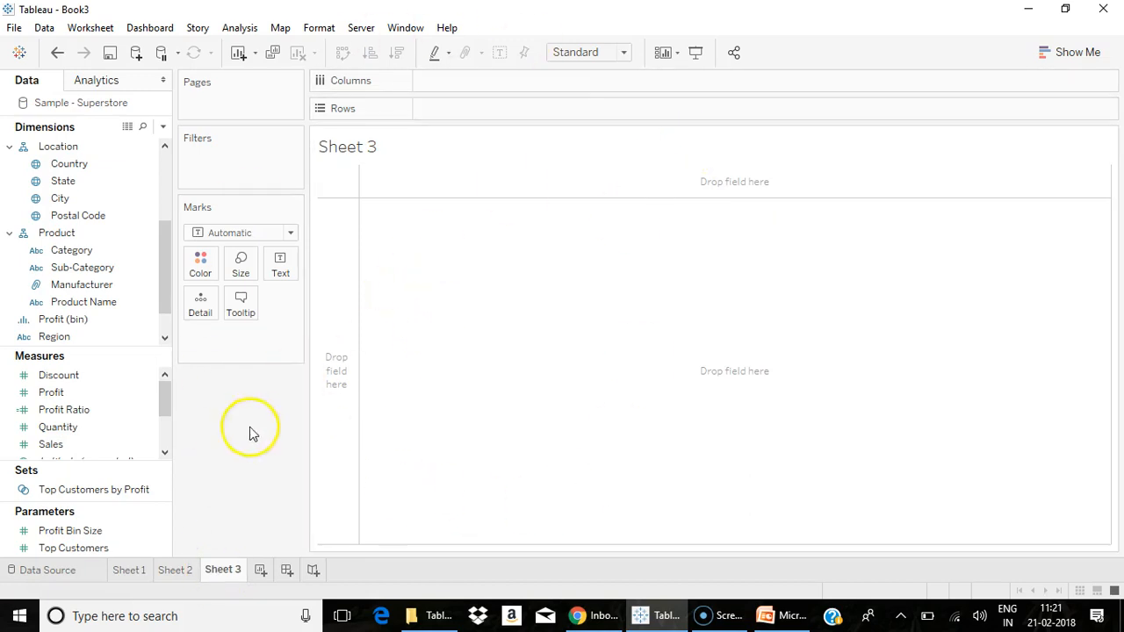
drag(168, 401, 168, 436)
drag(97, 409, 561, 88)
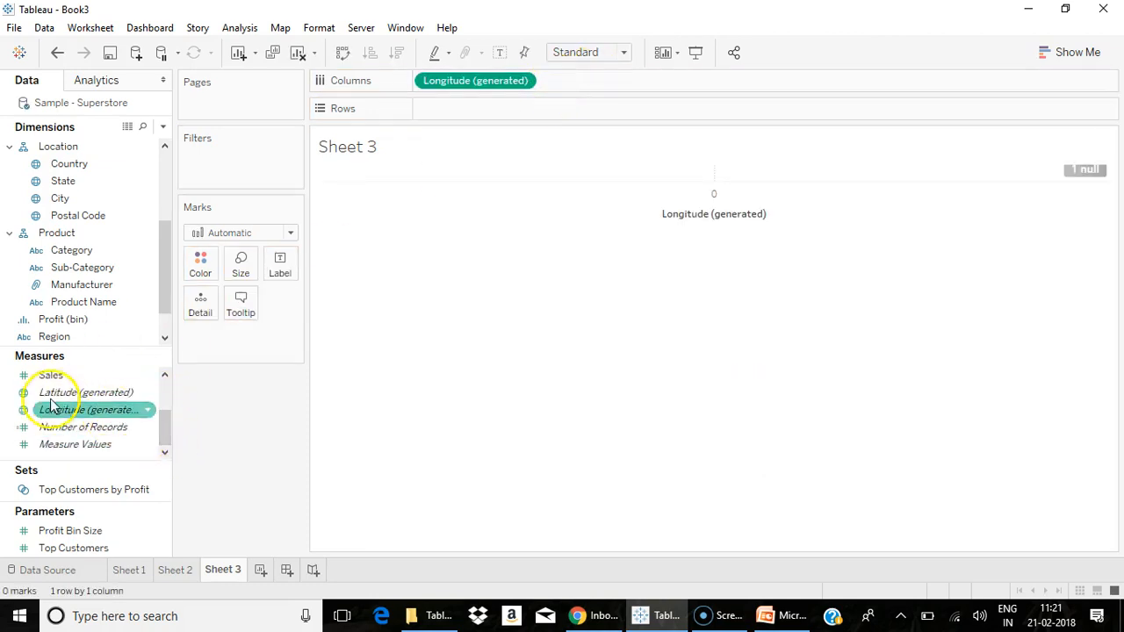
drag(70, 392, 462, 113)
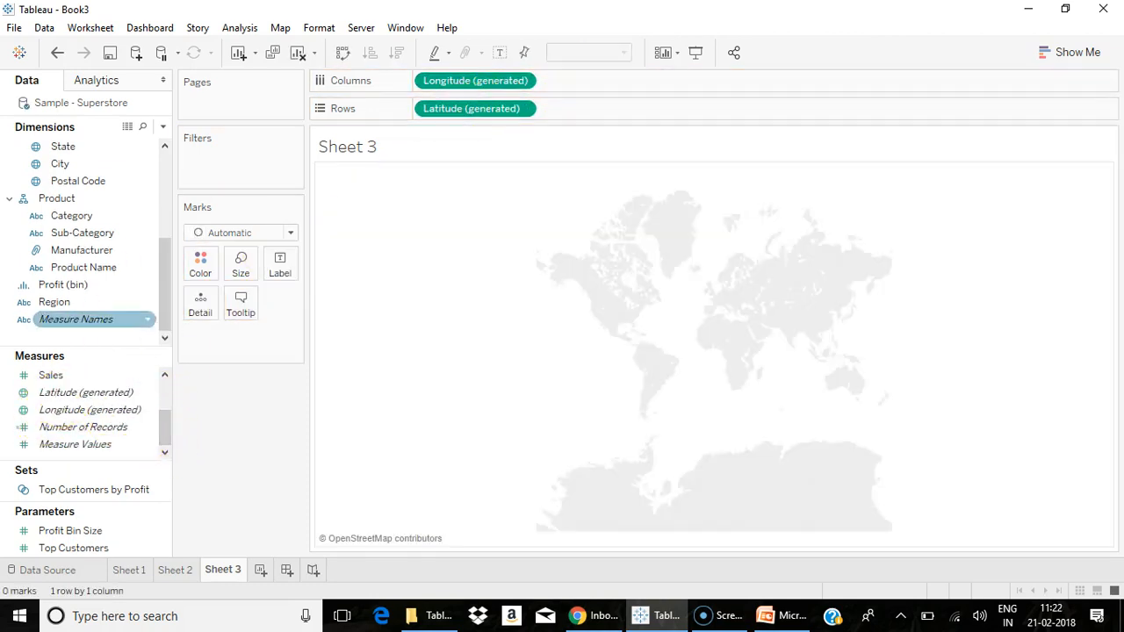
drag(63, 146, 189, 312)
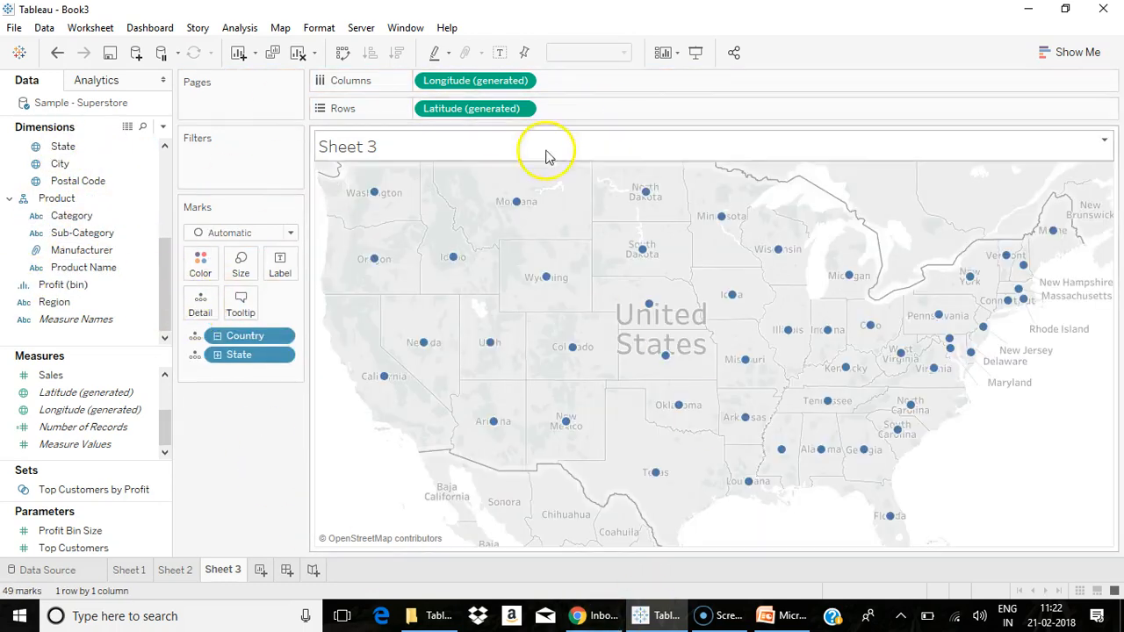
- Add a second Latitude (generated) to Rows and replace the Country and State detail of its marks with City
drag(63, 396, 615, 123)
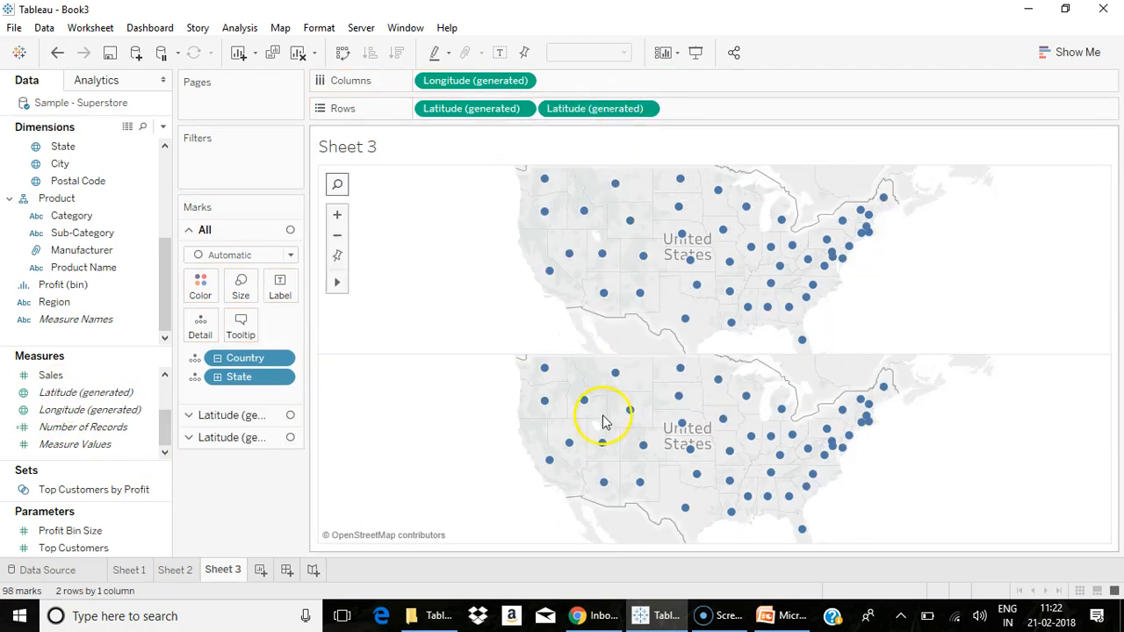
click(229, 437)
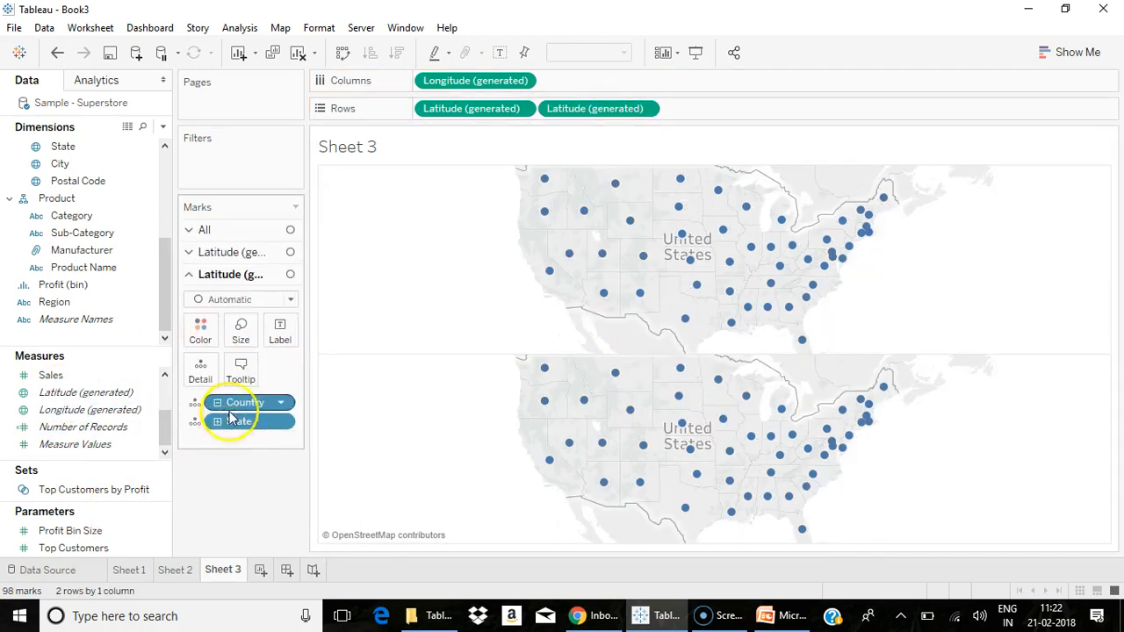
drag(237, 404, 88, 444)
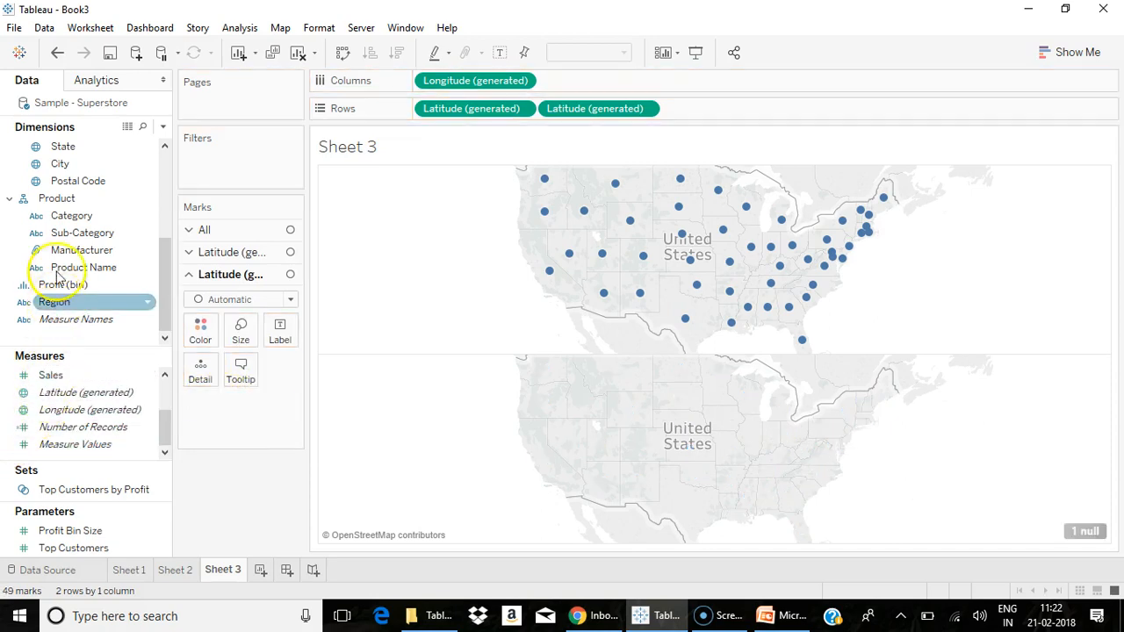
drag(61, 165, 201, 376)
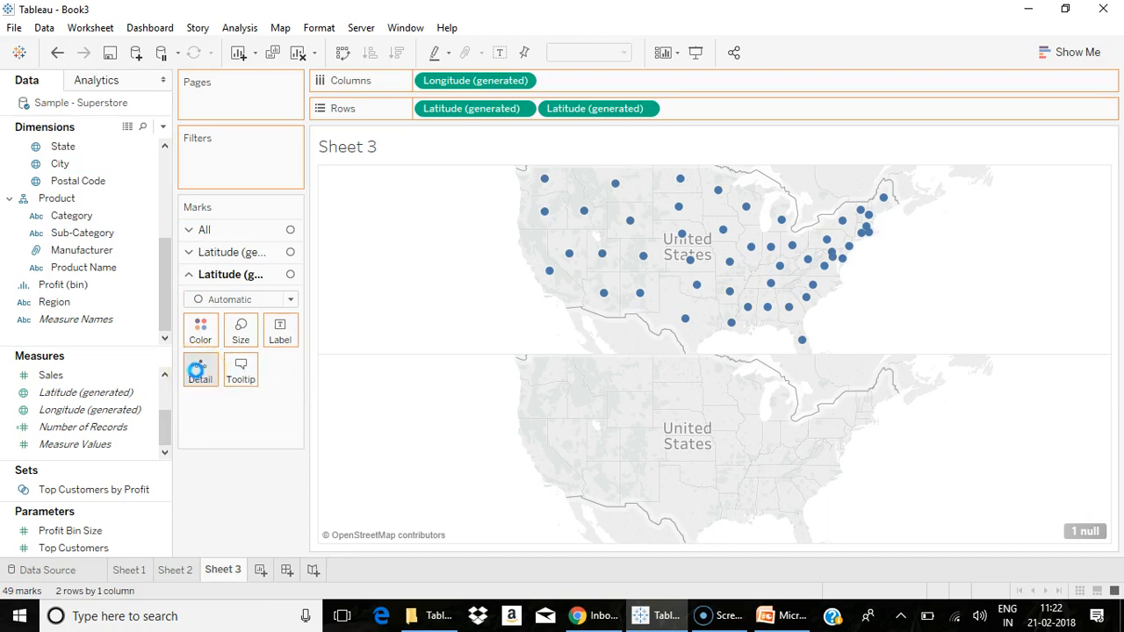
drag(197, 370, 198, 372)
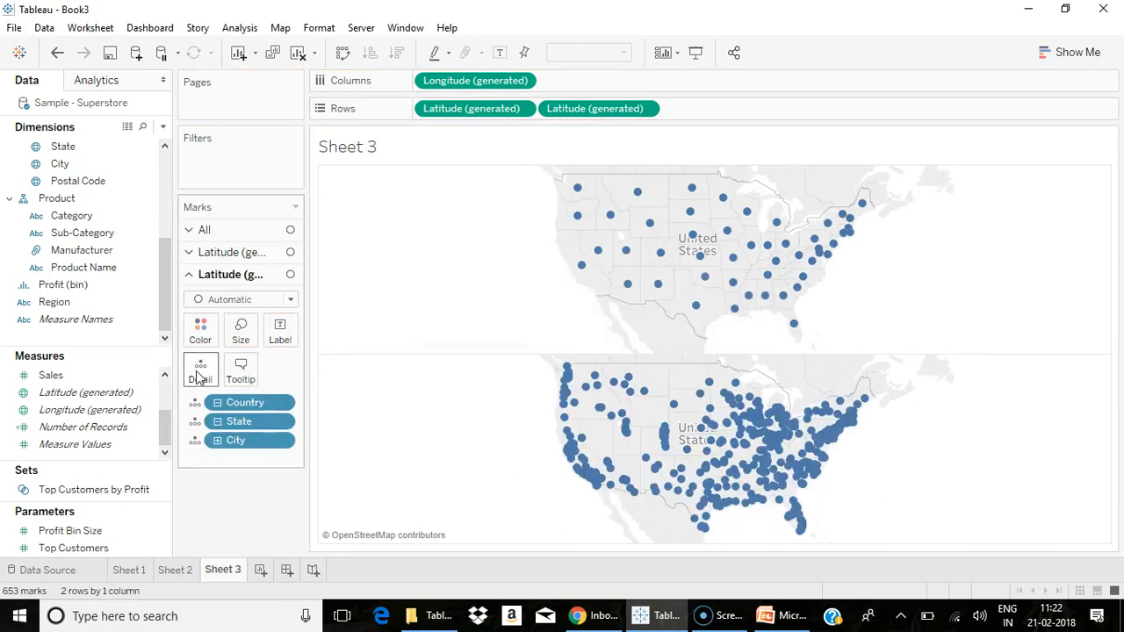
- Change the first latitude layer's marks to filled maps and color the states by Sales
click(250, 252)
click(250, 277)
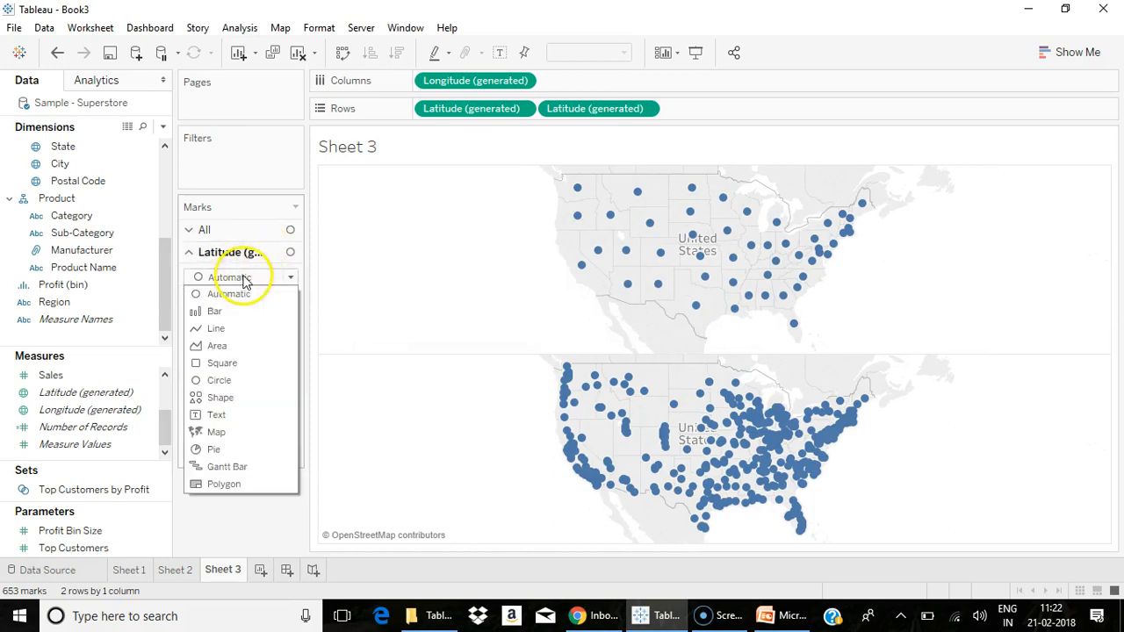
click(215, 433)
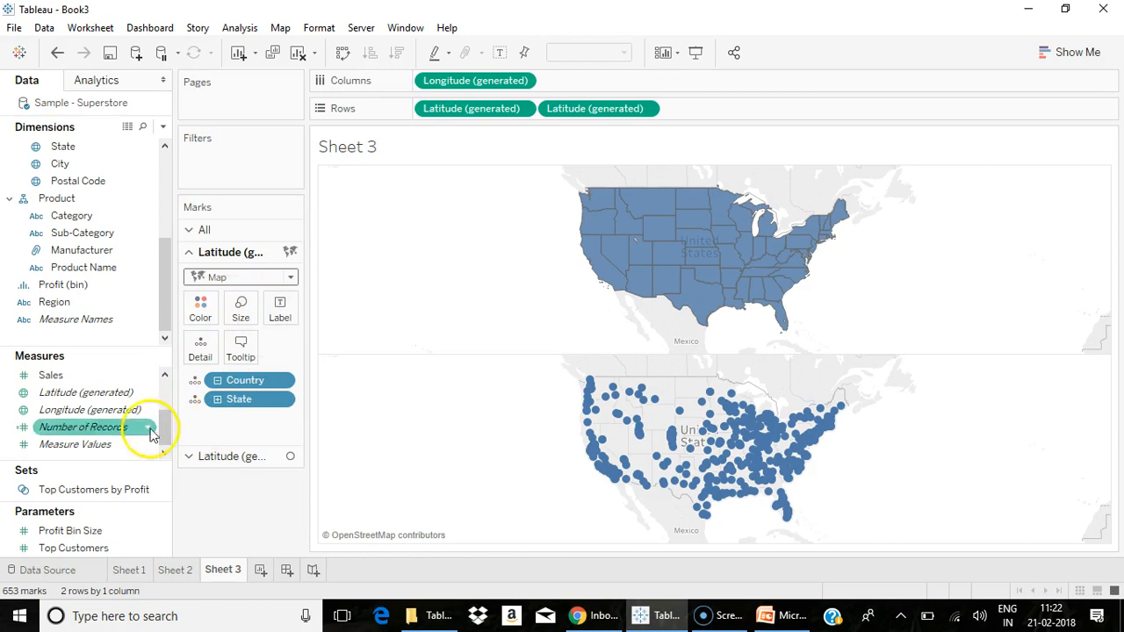
drag(35, 375, 193, 325)
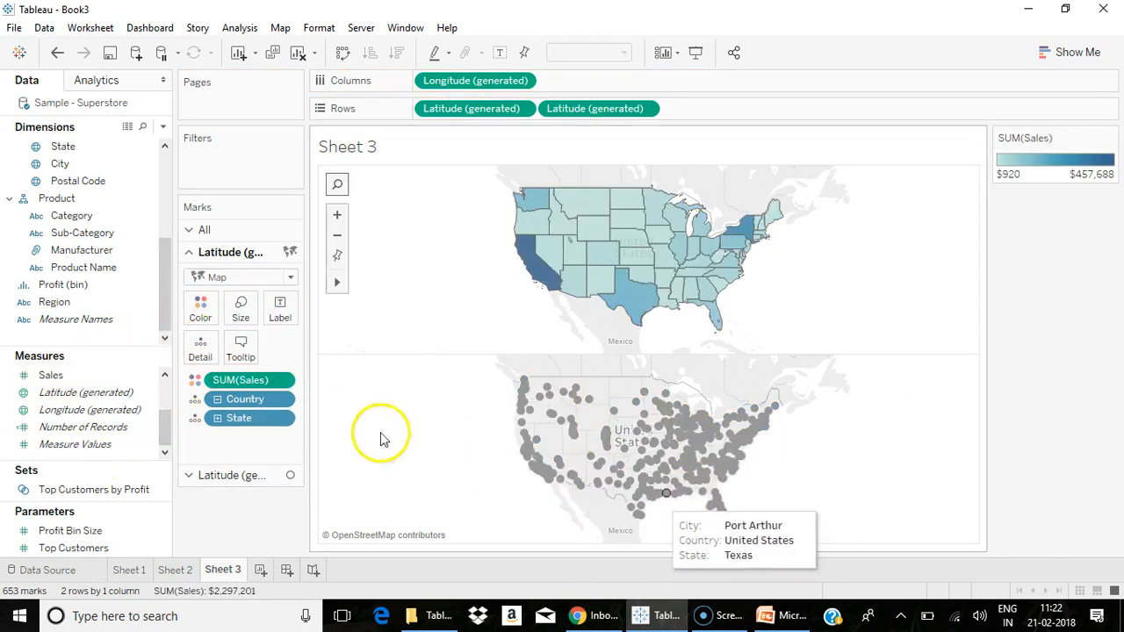
- Overlay the city layer on the state layer by making the second Latitude (generated) a dual axis
click(645, 110)
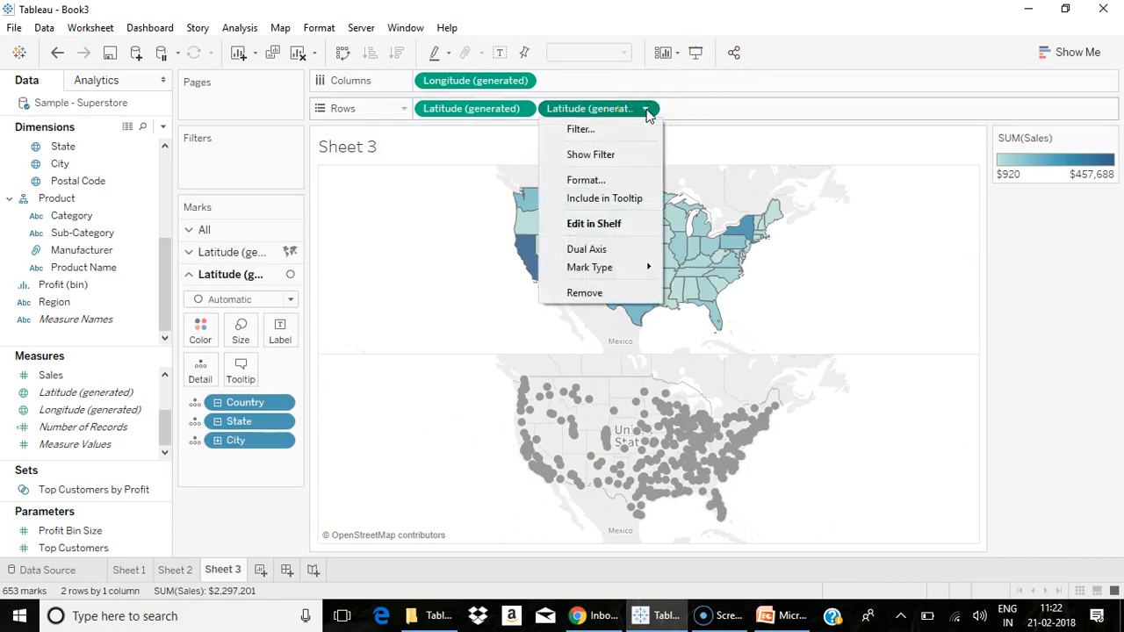
click(580, 252)
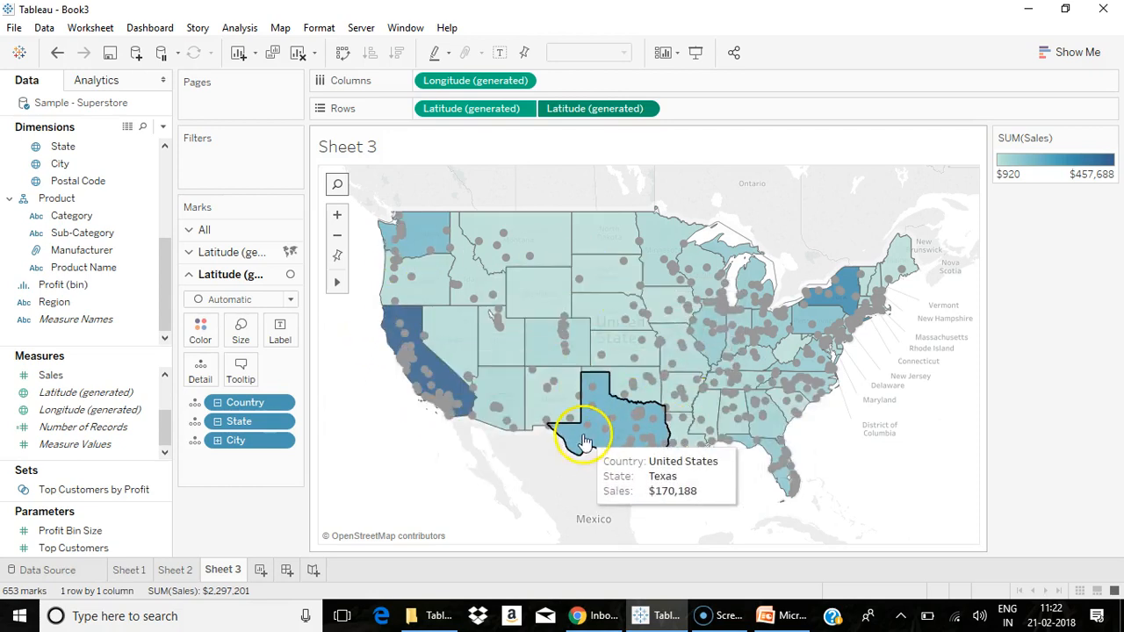
- Create a fourth worksheet that maps State as filled areas colored by Region
click(260, 573)
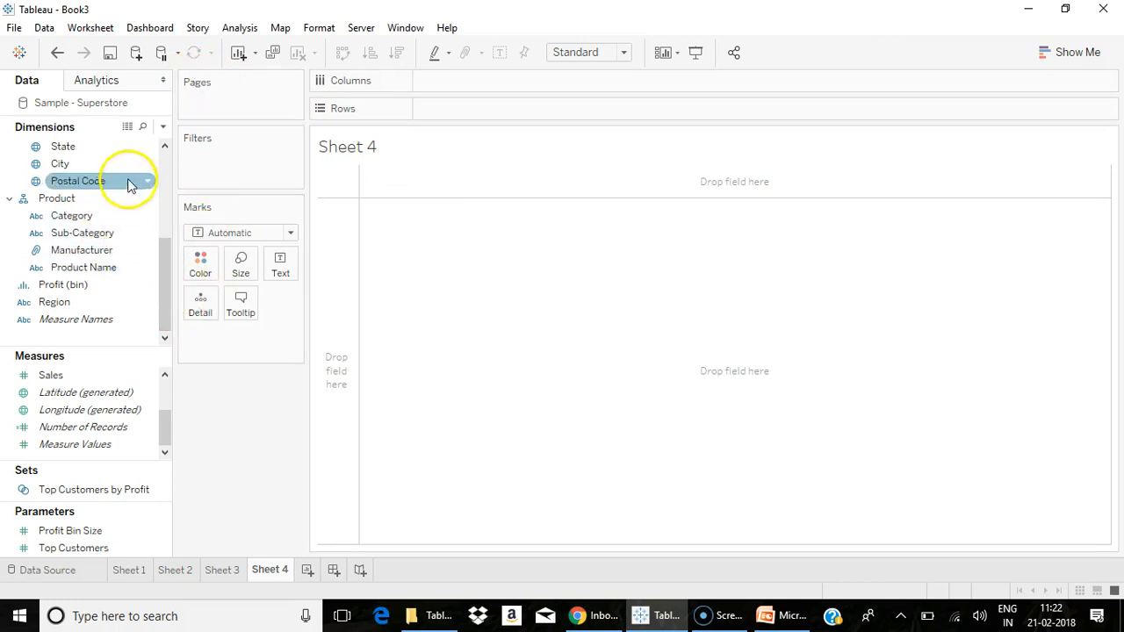
double_click(85, 154)
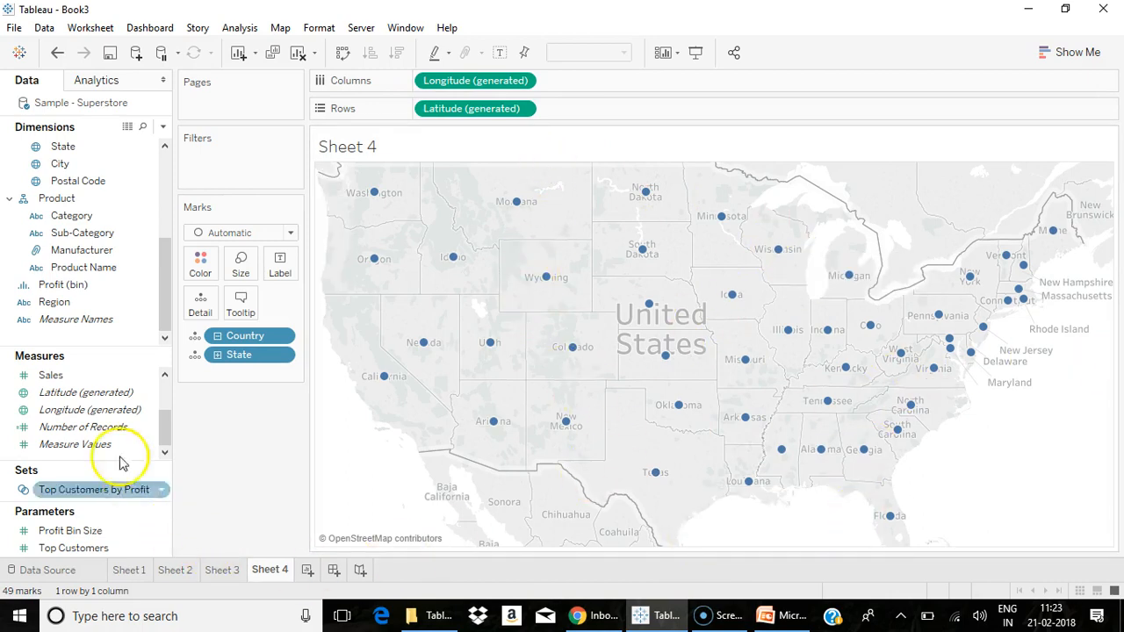
drag(53, 301, 200, 266)
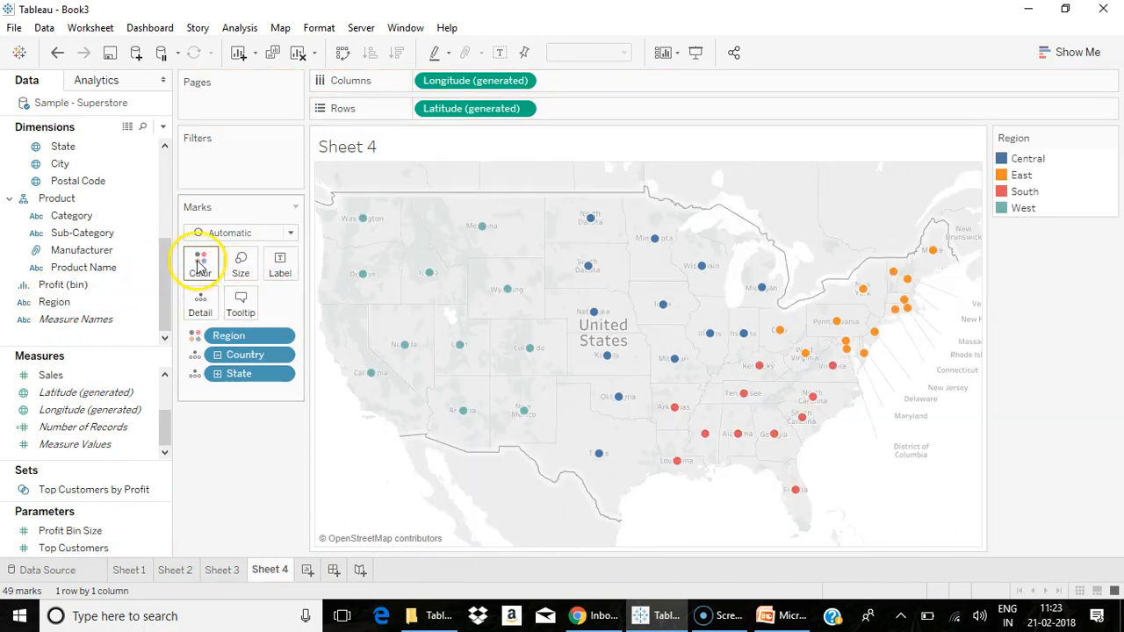
click(26, 308)
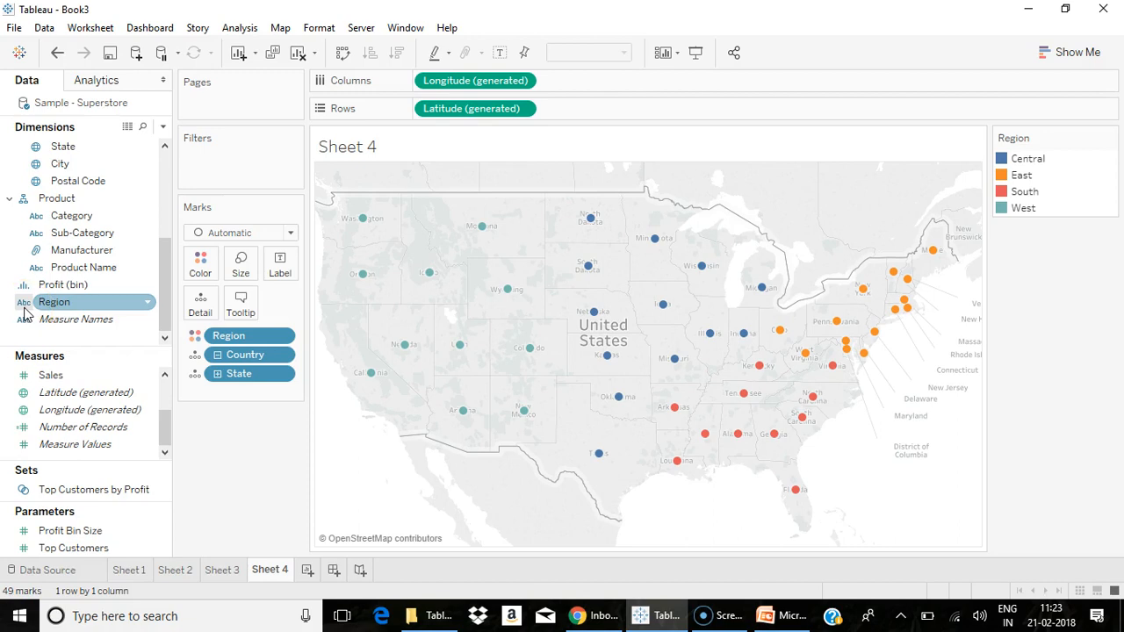
click(214, 234)
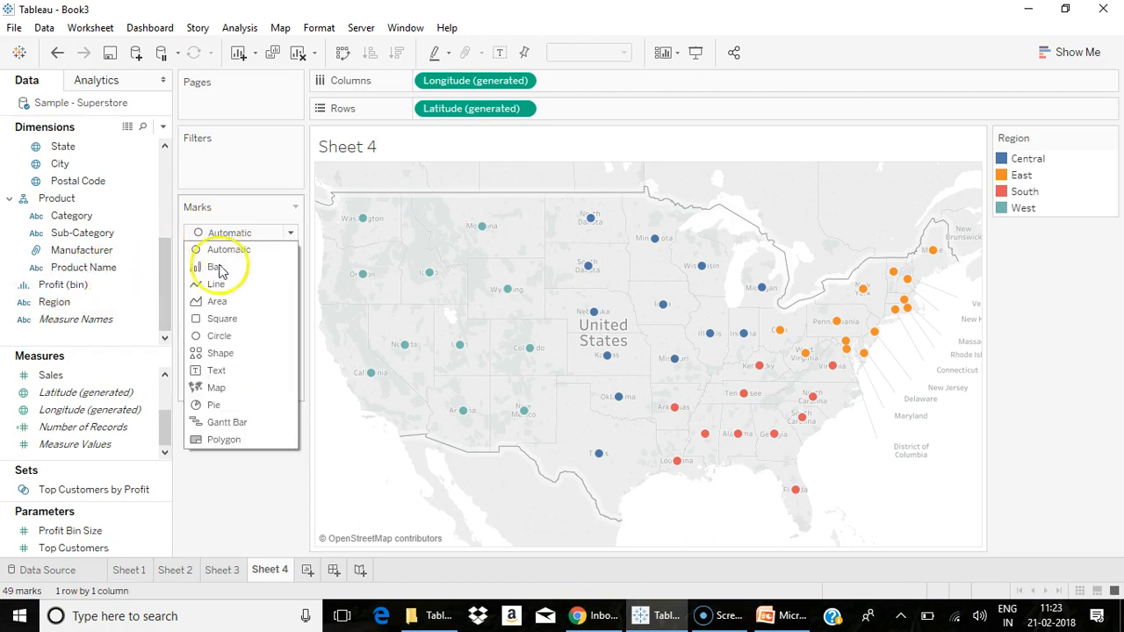
click(216, 388)
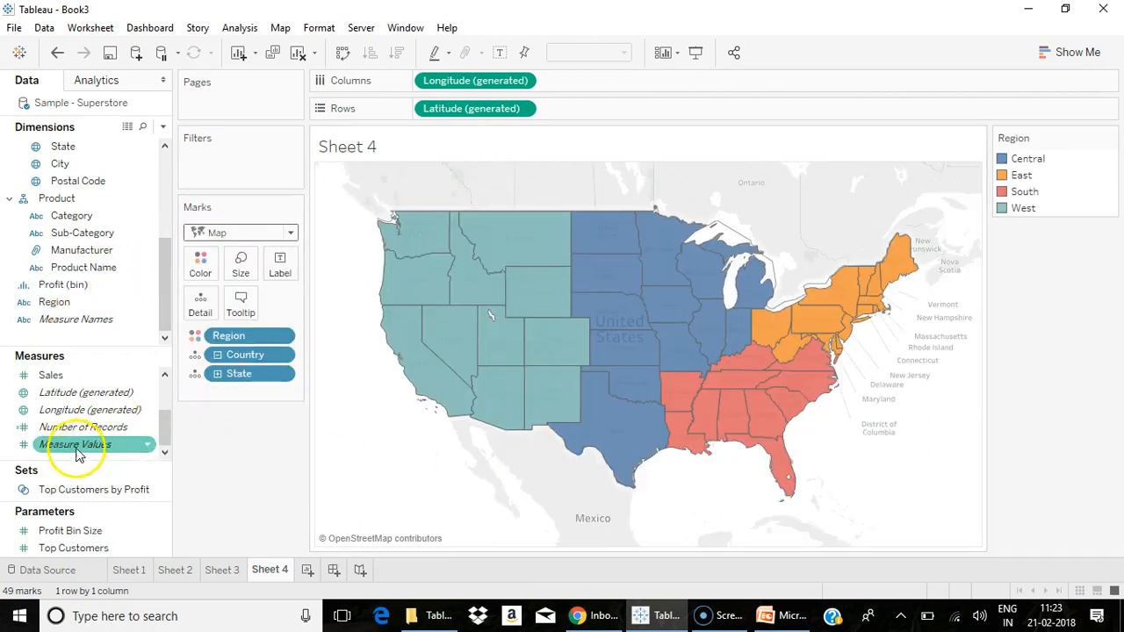
- Label each state on the region-colored map with its Sales and Profit
drag(50, 386, 280, 266)
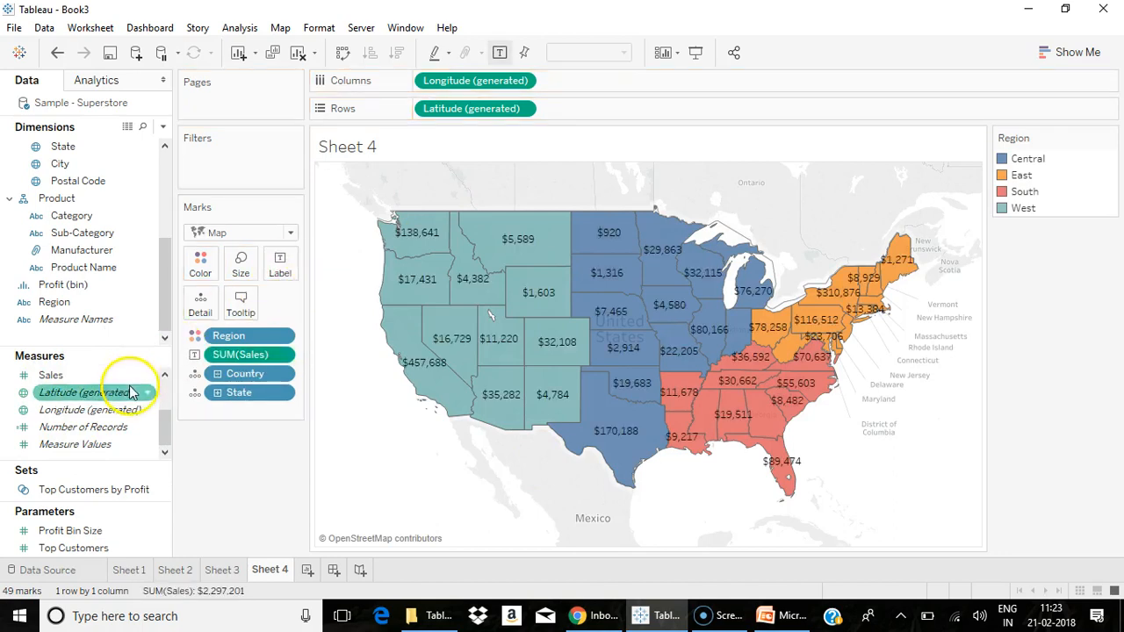
scroll(167, 384, up, 1)
drag(66, 377, 276, 268)
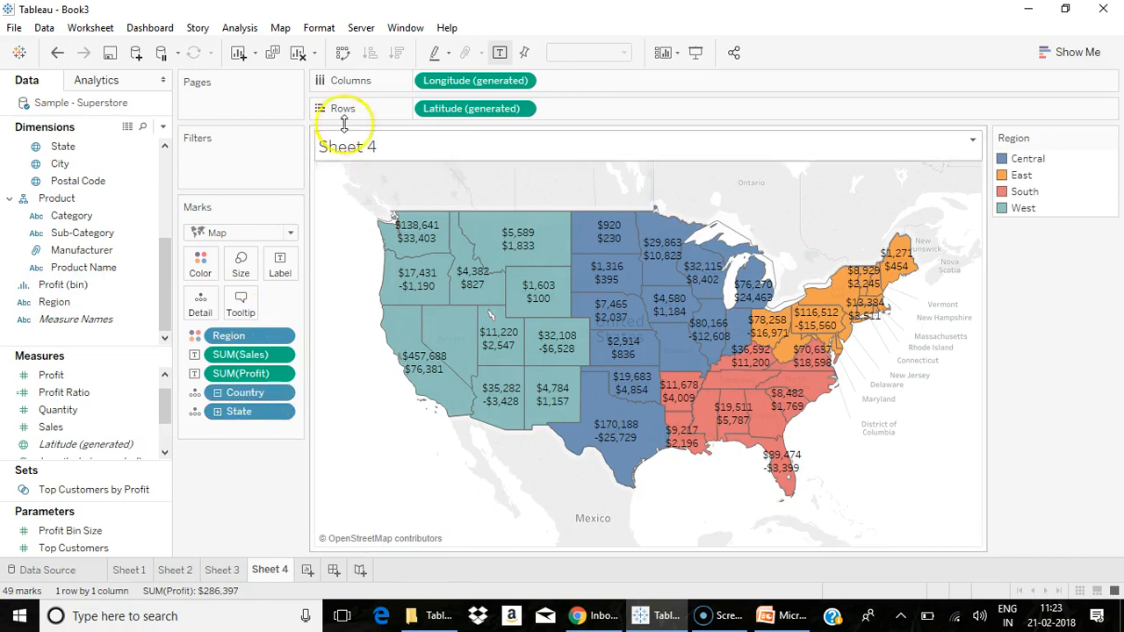
- Clear the worksheet and plot State again as a plain filled map
click(300, 55)
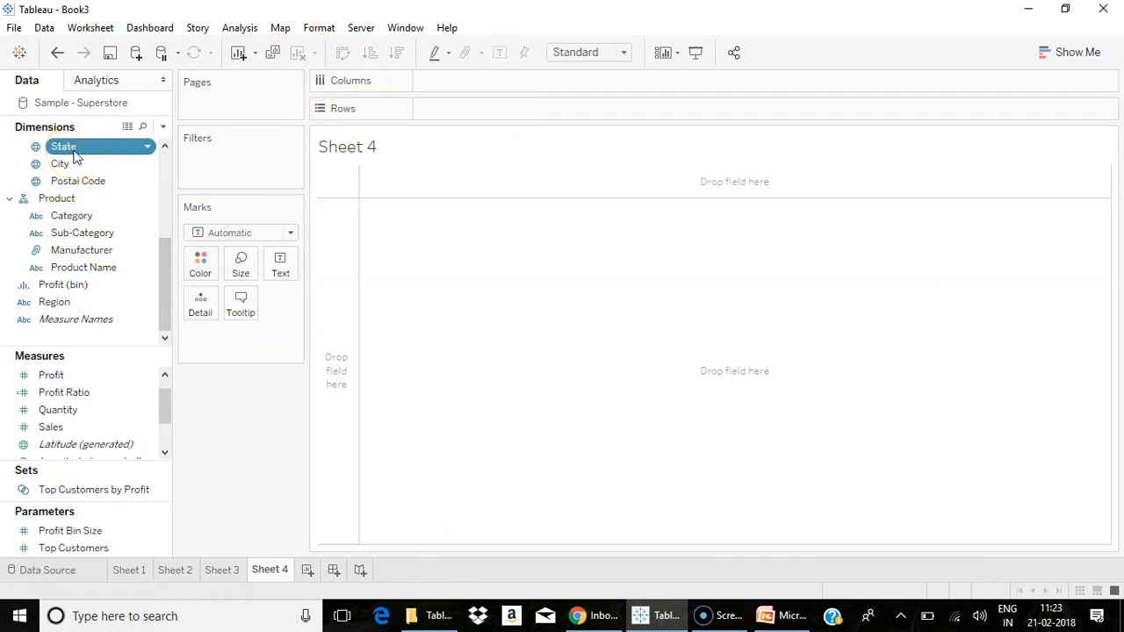
drag(79, 150, 192, 216)
click(205, 239)
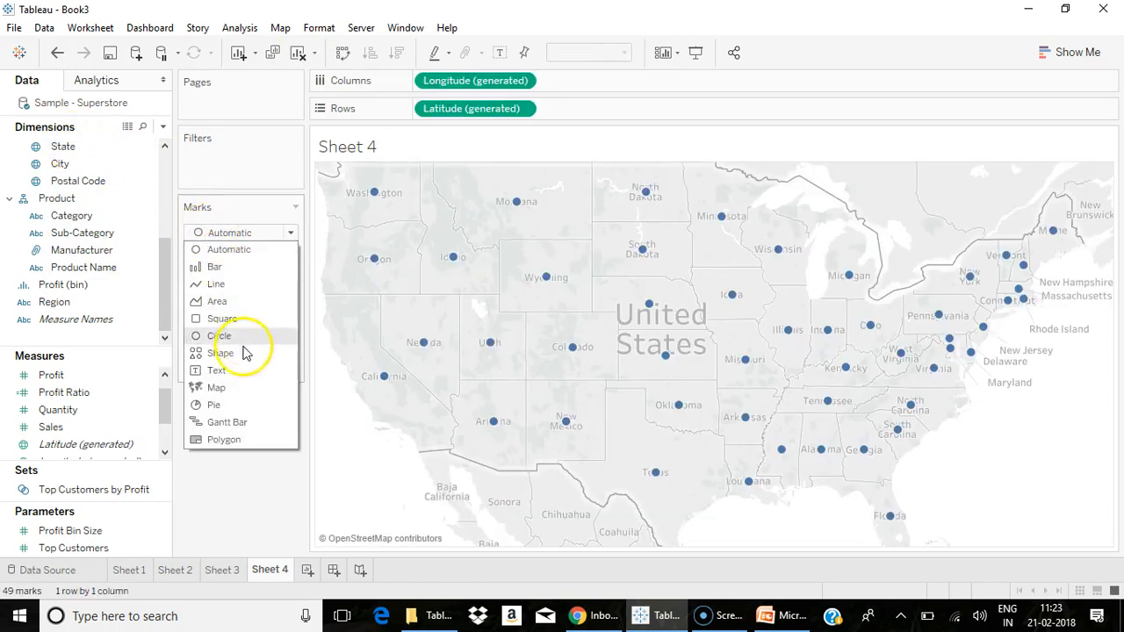
click(220, 387)
- Select the 11 western states on the map and group them by State, Country
drag(443, 194, 620, 441)
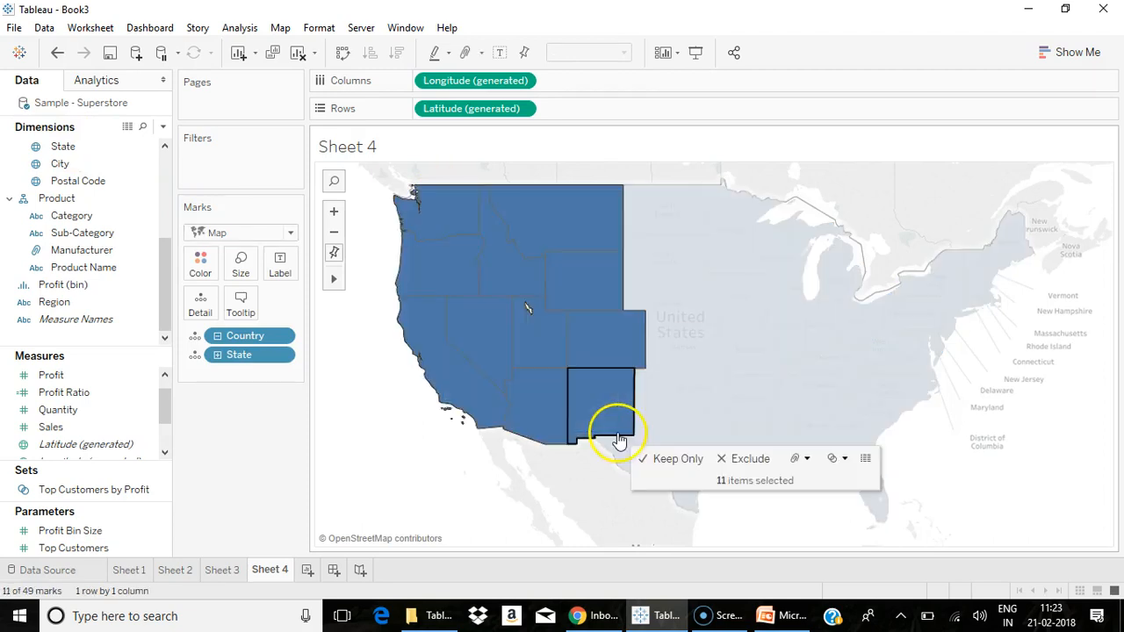
click(797, 457)
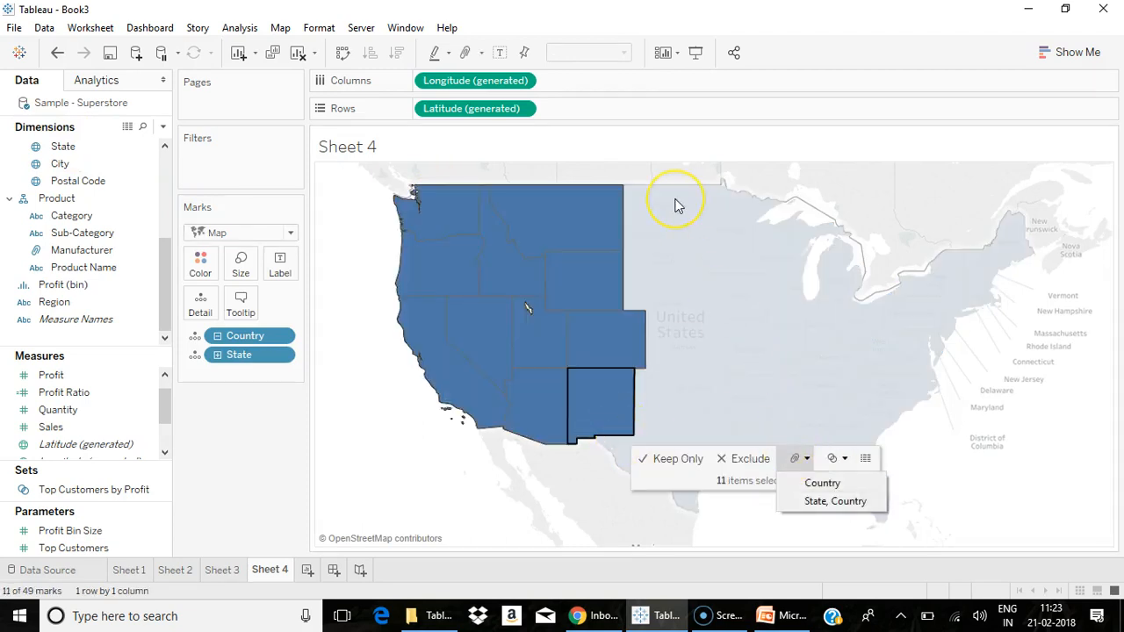
click(834, 501)
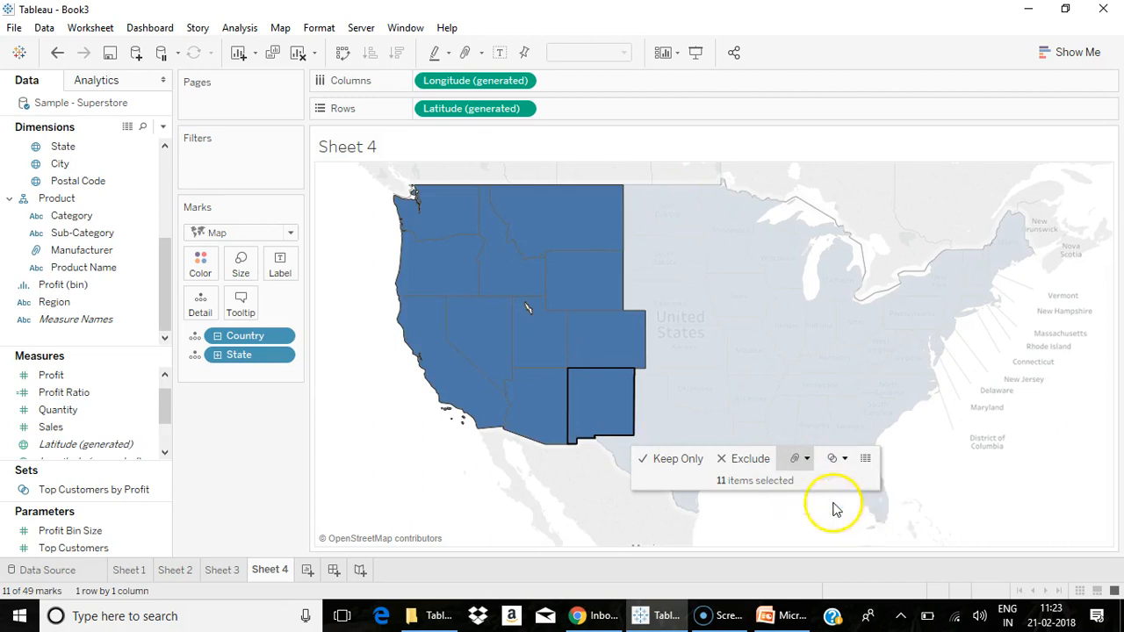
- Group the central and northeastern states together, and put the nine selected southeastern states in a third group
drag(613, 226, 698, 474)
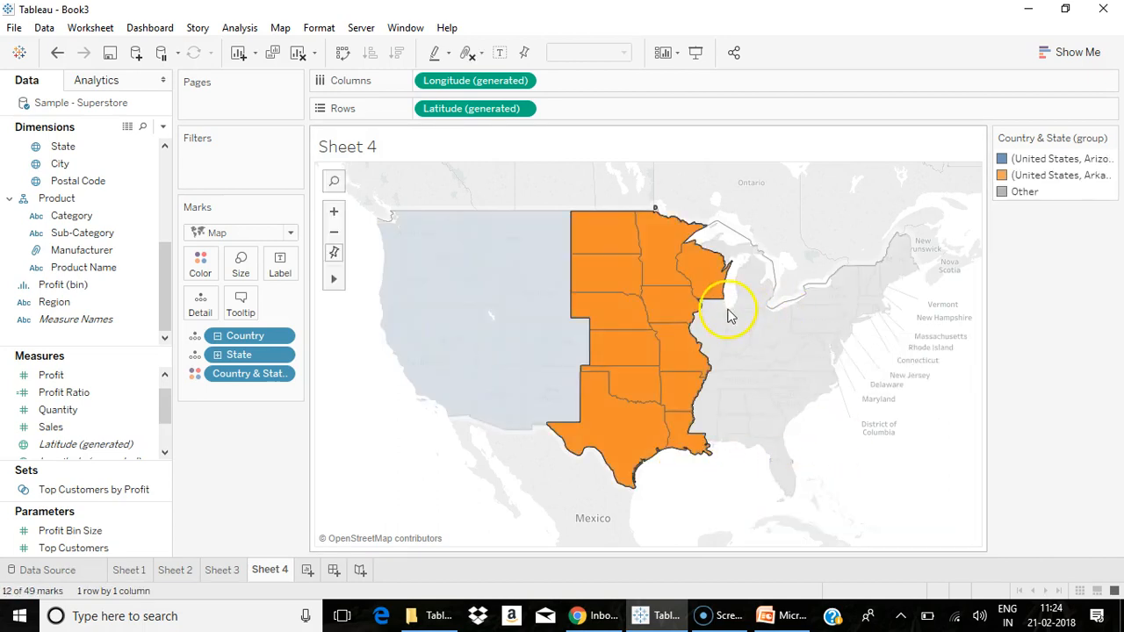
drag(707, 307, 939, 287)
drag(721, 365, 803, 510)
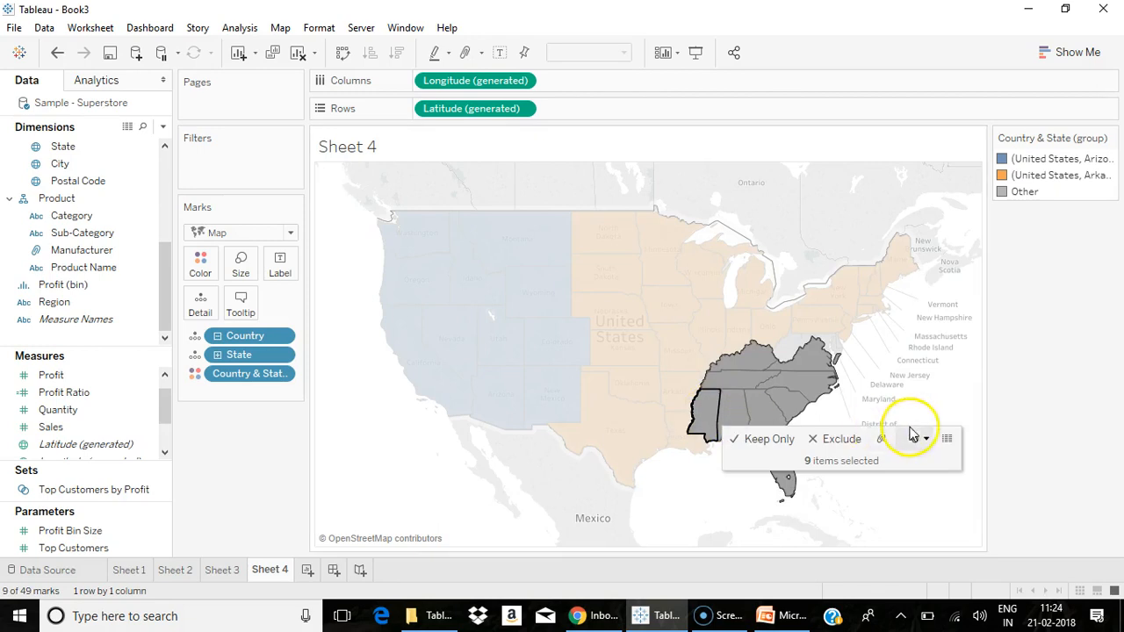
click(874, 531)
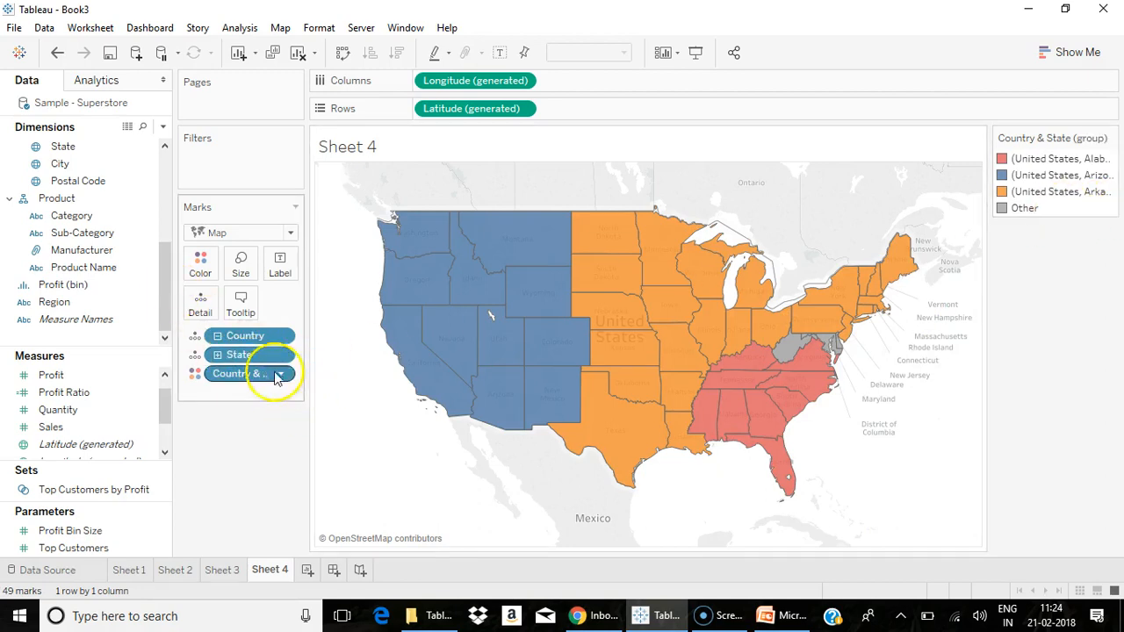
- Edit Country & State (group) to move Delaware, District of Columbia, Maryland and West Virginia from Other into the group starting with Arkansas
drag(166, 296, 164, 215)
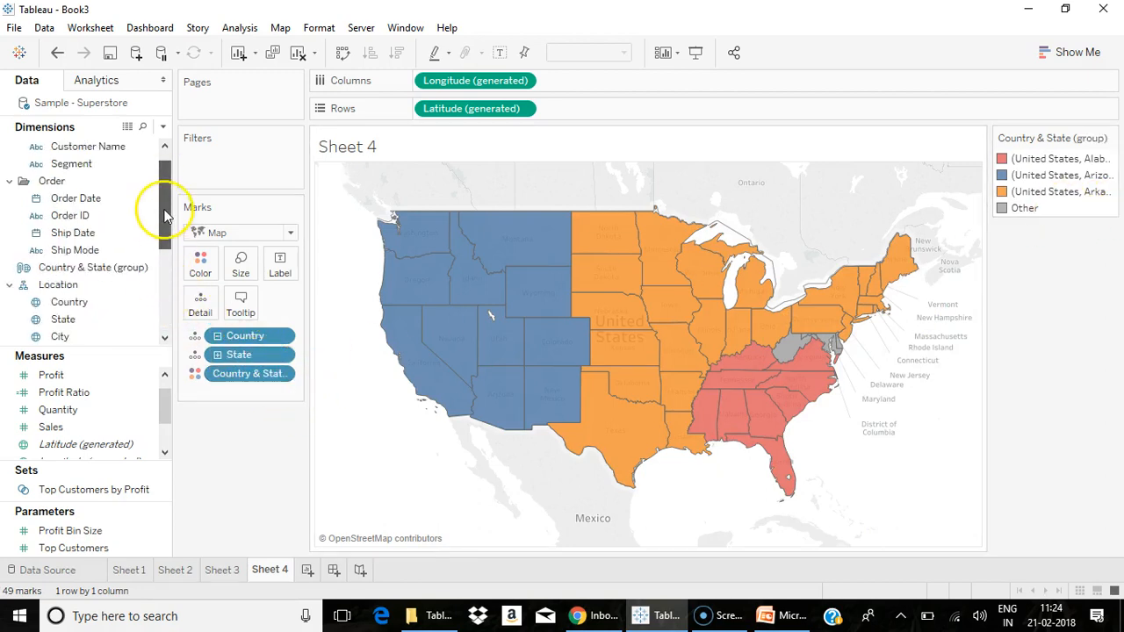
right_click(143, 268)
click(181, 368)
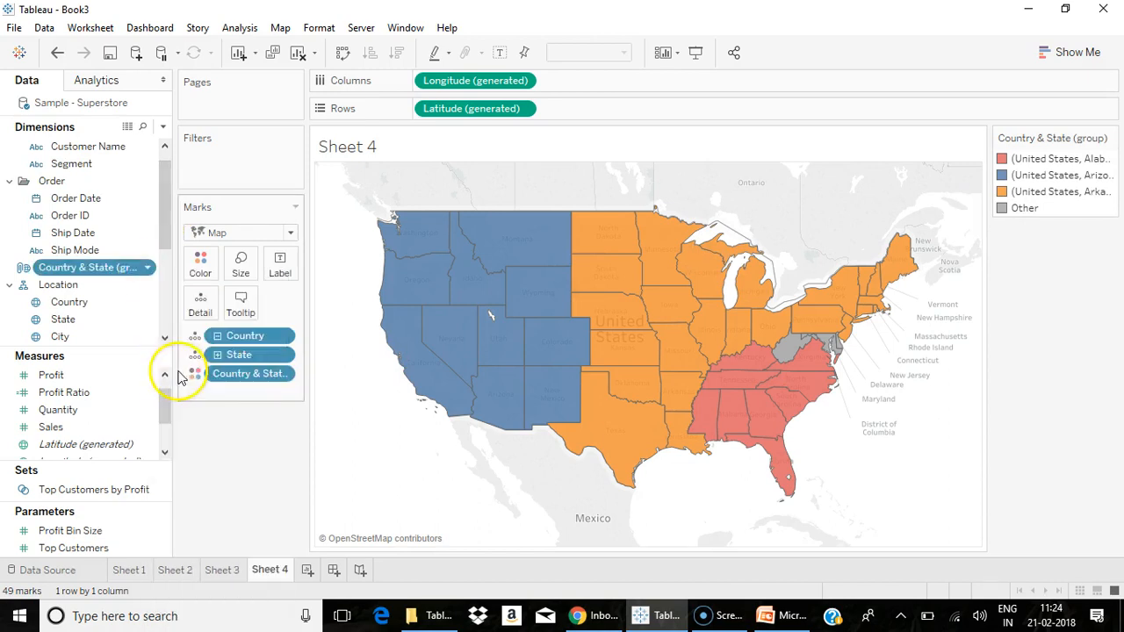
click(418, 201)
click(481, 217)
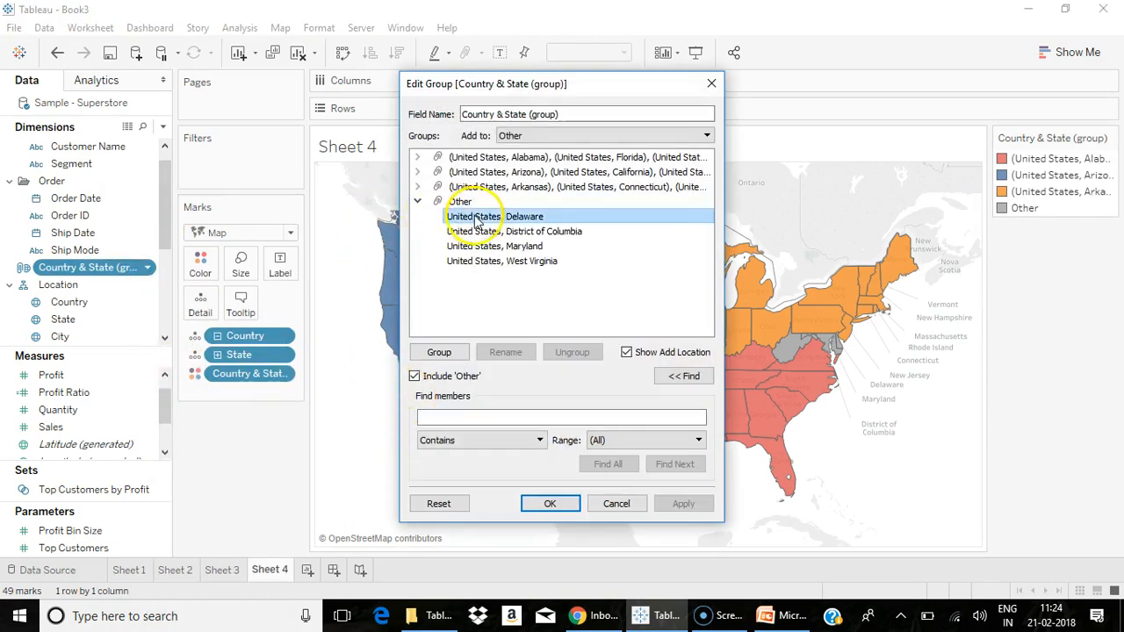
shift+click(491, 261)
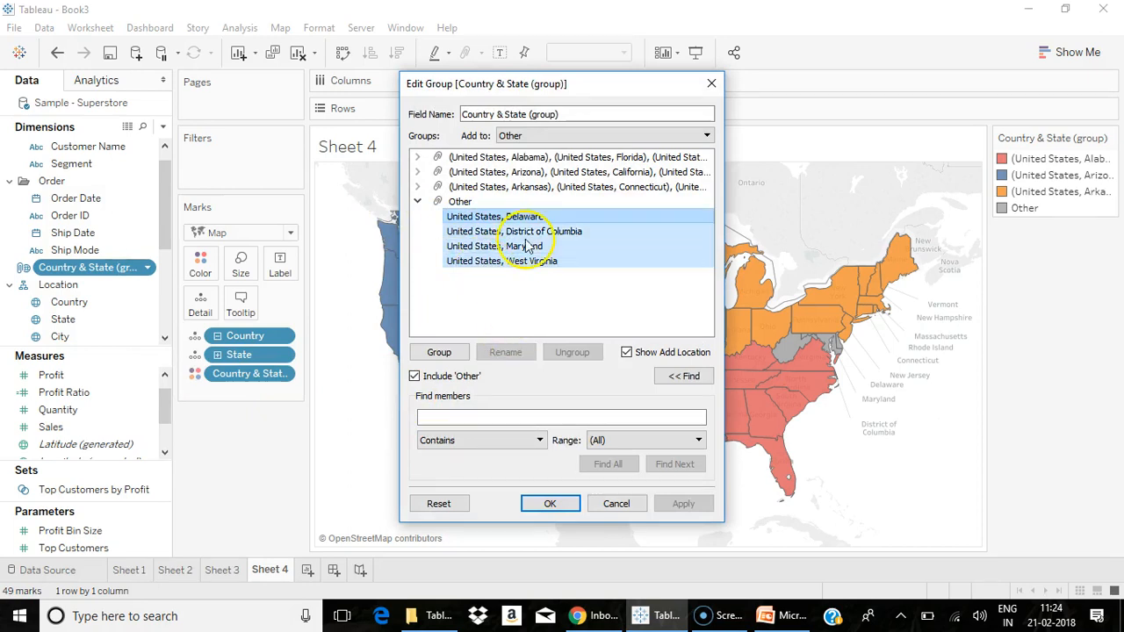
click(563, 136)
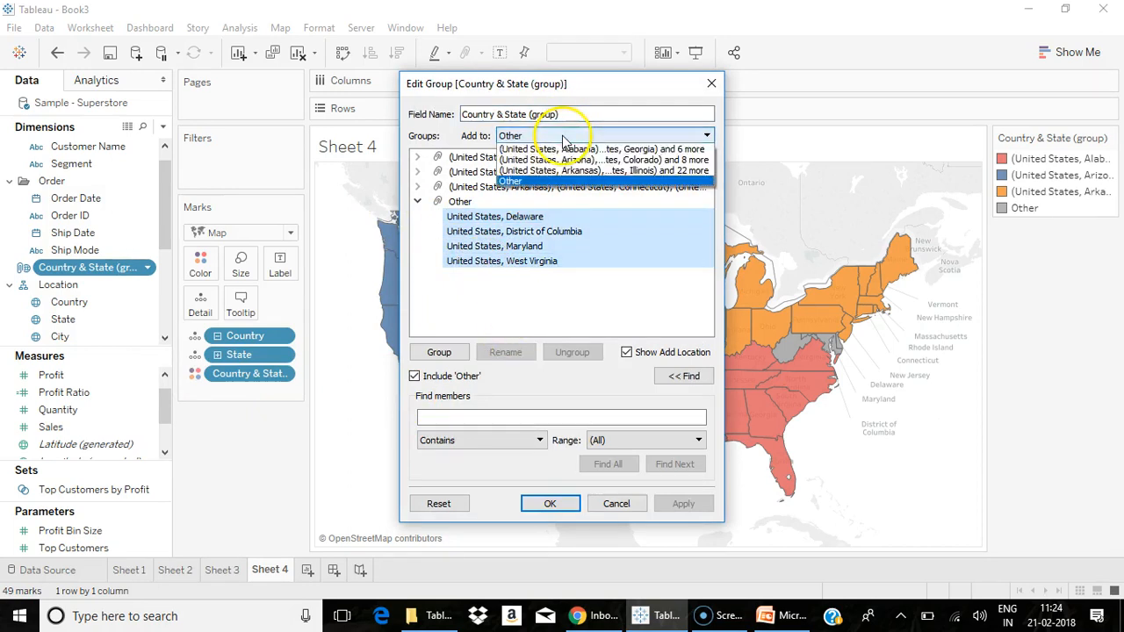
click(549, 180)
click(418, 187)
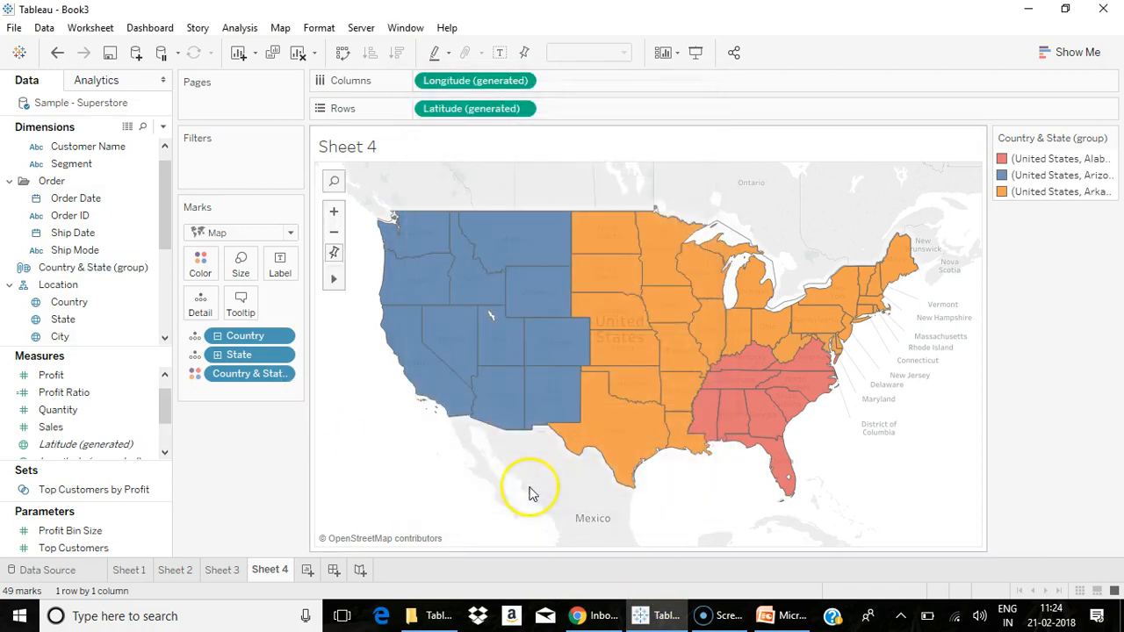
- Remove the Country and State detail from the grouped map and label each group with its Sales and Profit
drag(277, 335, 105, 379)
drag(51, 427, 276, 269)
drag(51, 375, 281, 263)
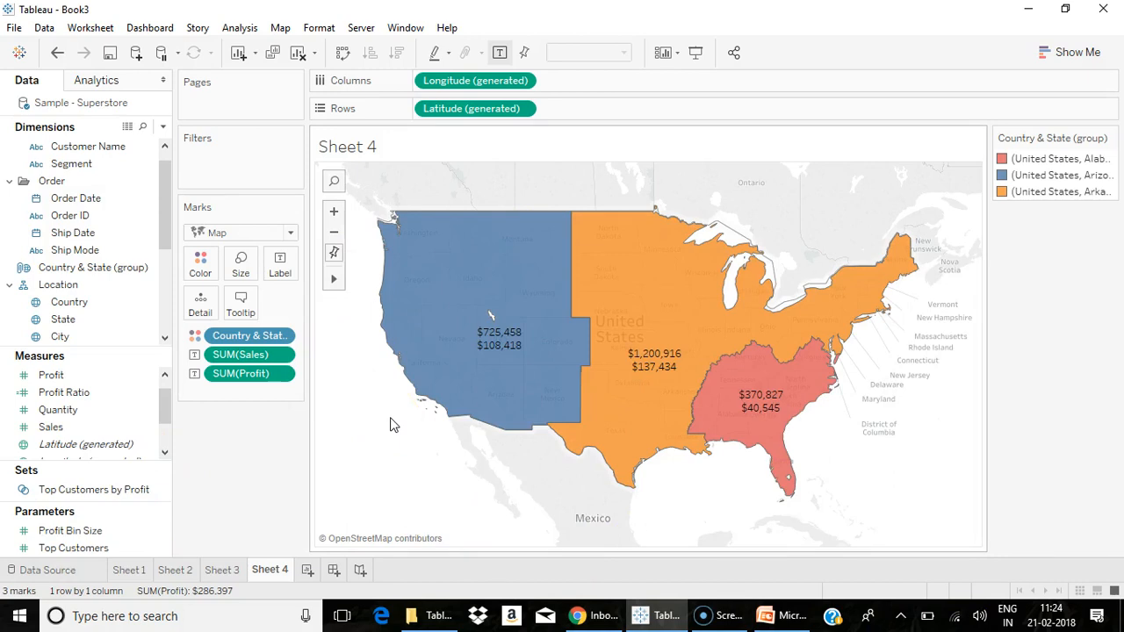
- Create a fifth worksheet and give the Region field a geographic role created from State
click(307, 570)
drag(168, 239, 180, 359)
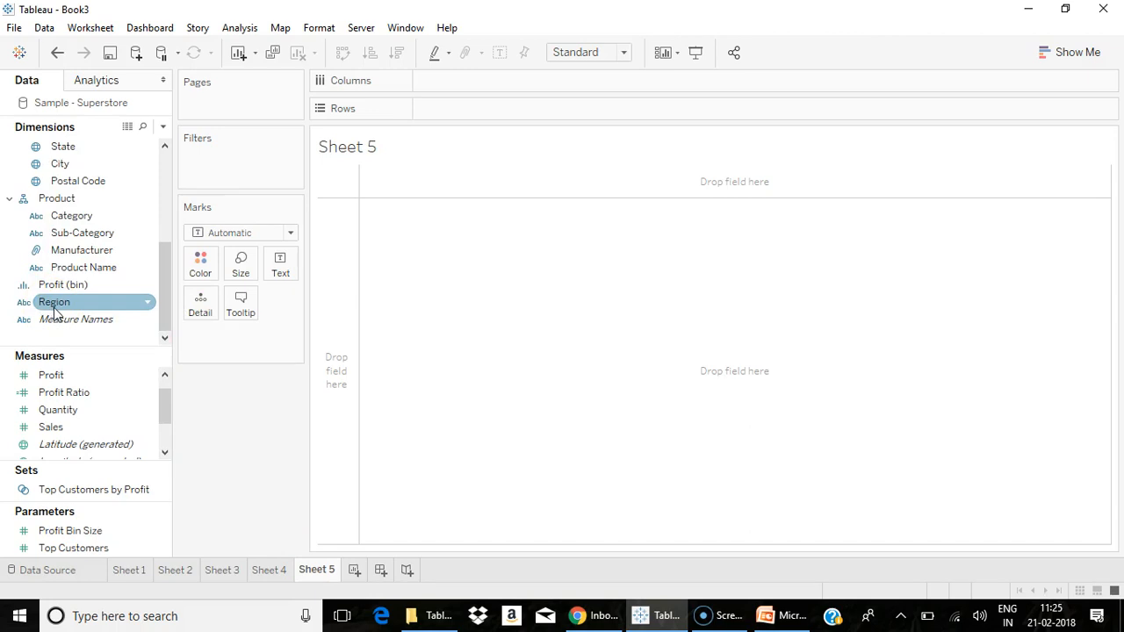
click(24, 303)
mouse_move(88, 465)
mouse_move(215, 620)
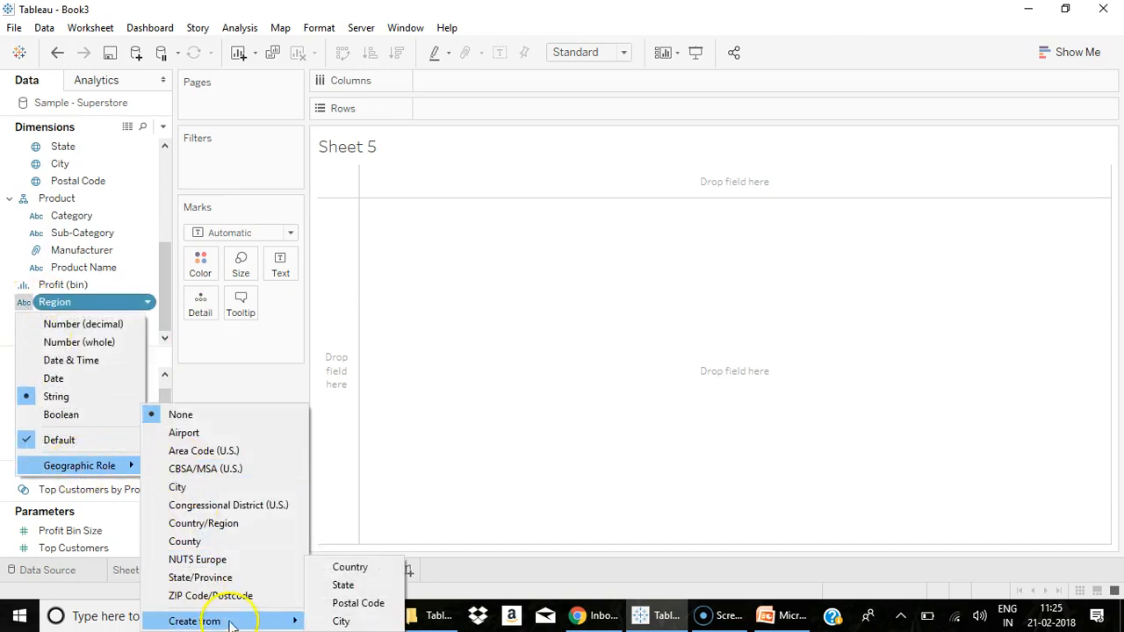
click(362, 589)
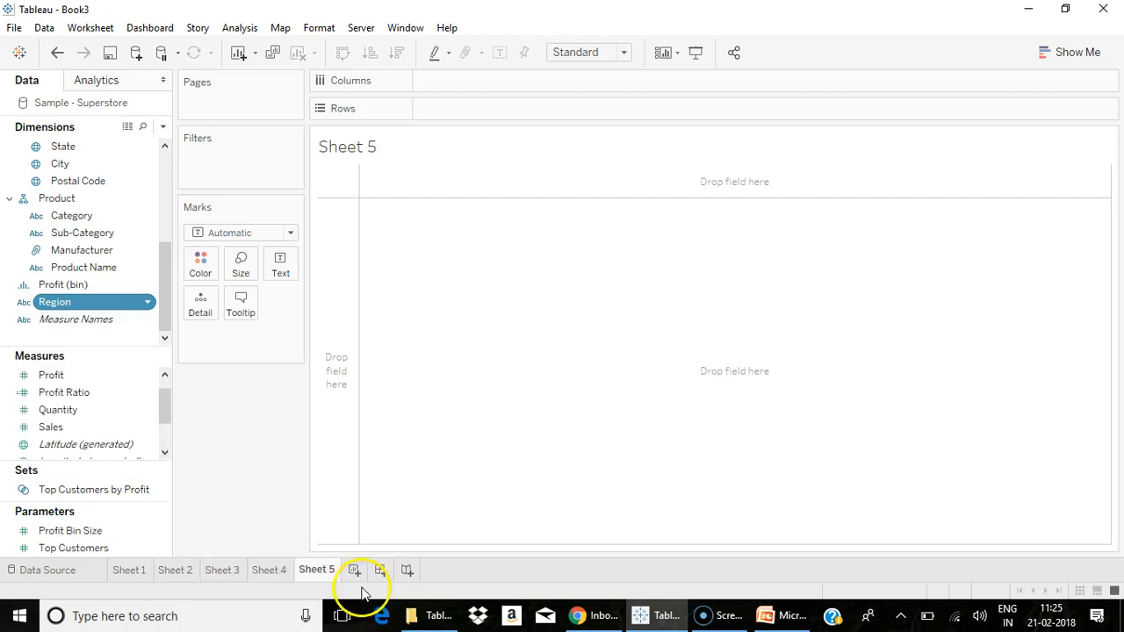
- Plot Region on the new worksheet and display it as a filled map
double_click(55, 302)
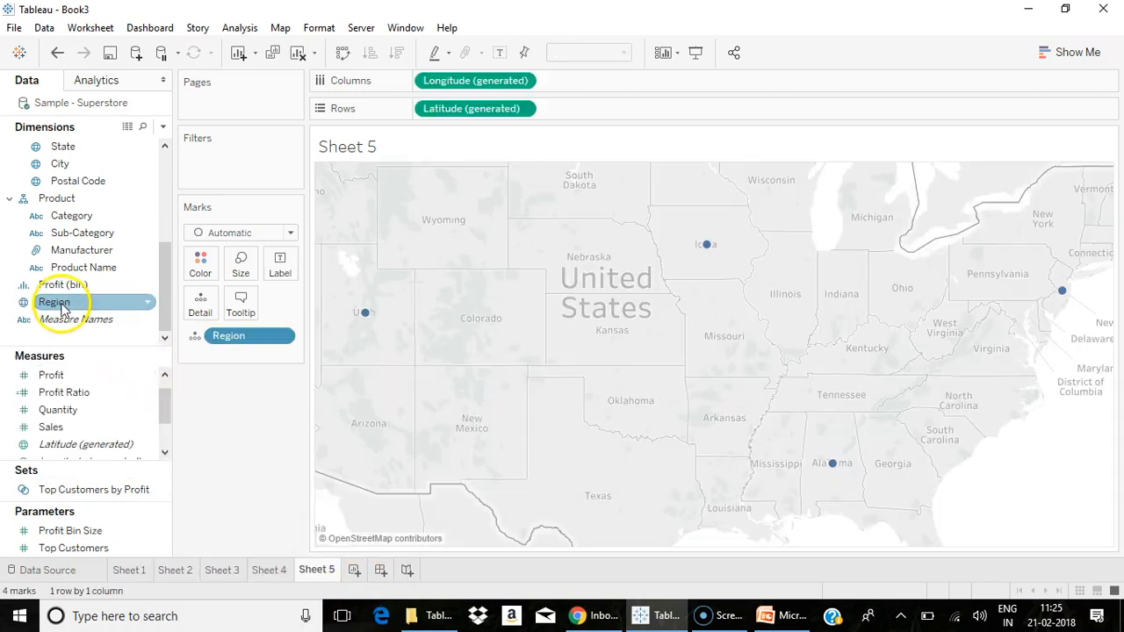
click(223, 232)
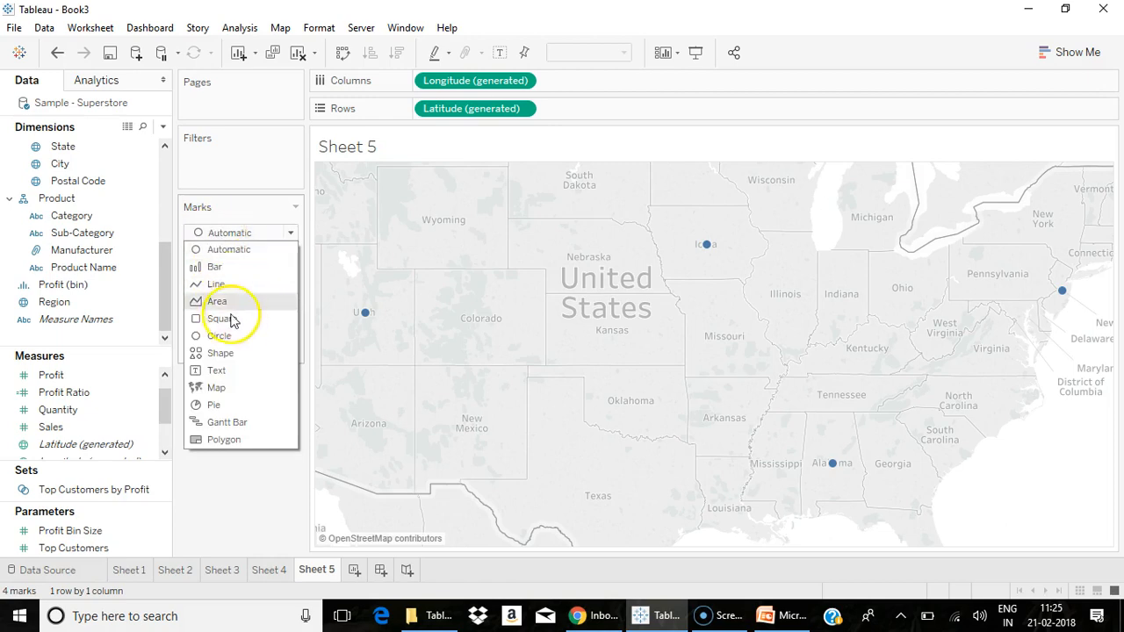
click(215, 388)
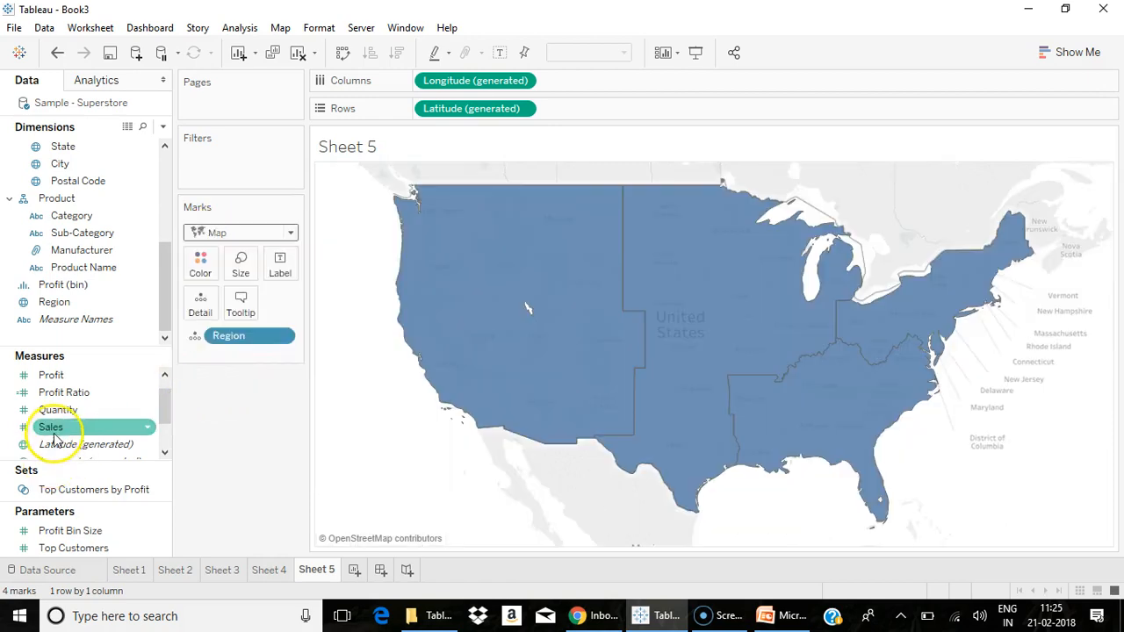
- Label each region with its name, Sales and Profit, and color the map by Region
drag(54, 302, 283, 268)
drag(27, 426, 269, 267)
drag(55, 375, 279, 266)
drag(61, 300, 204, 258)
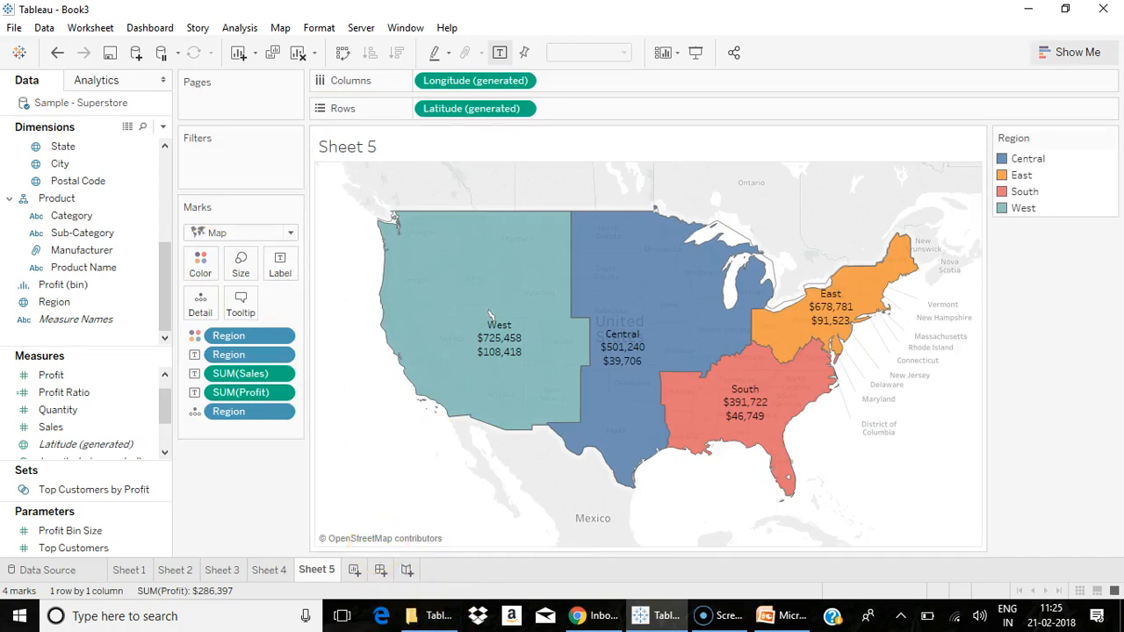
- Review the maps built on the existing worksheets, comparing the grouped-state map with the region map
click(269, 570)
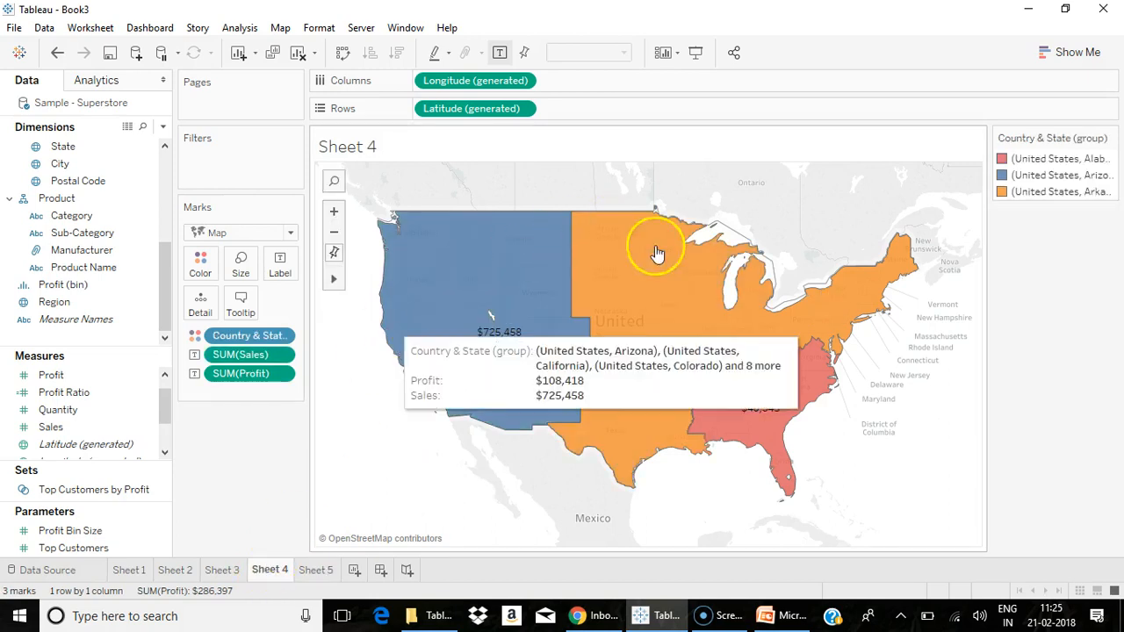
click(309, 572)
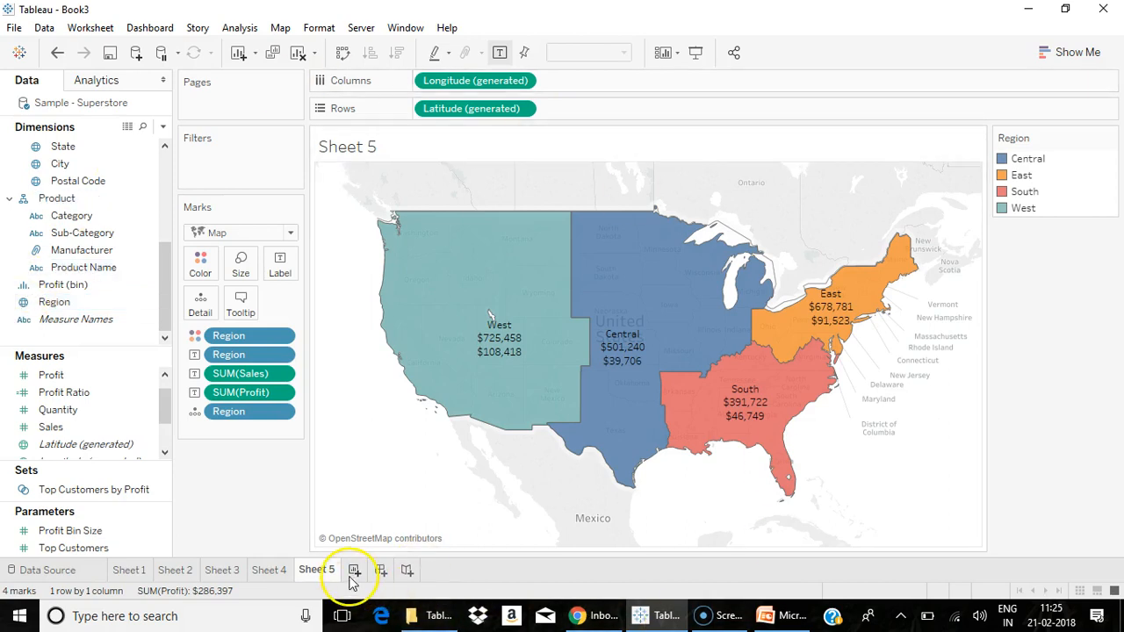
click(269, 570)
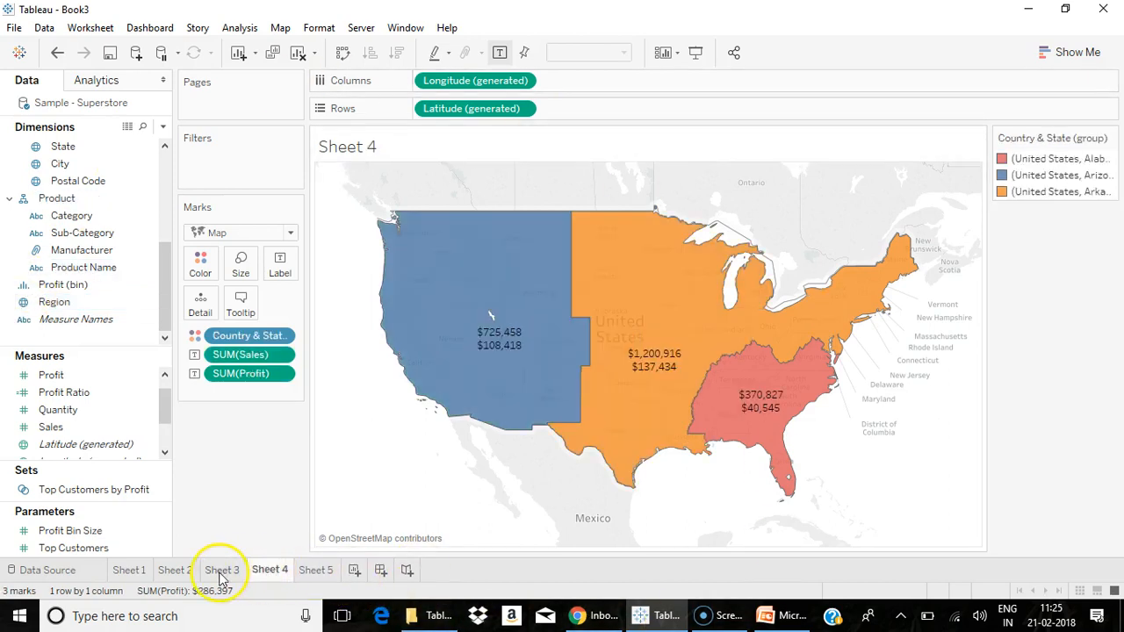
click(221, 571)
click(174, 571)
click(129, 571)
click(163, 571)
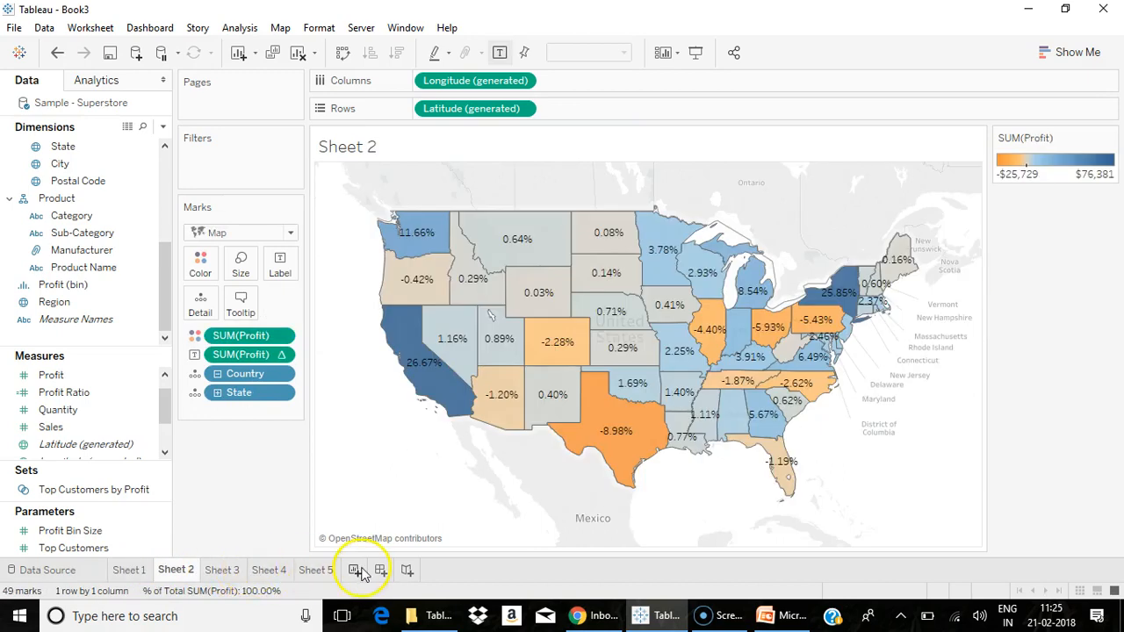
- Add a sixth blank worksheet and return to the region map on Sheet 5
click(355, 570)
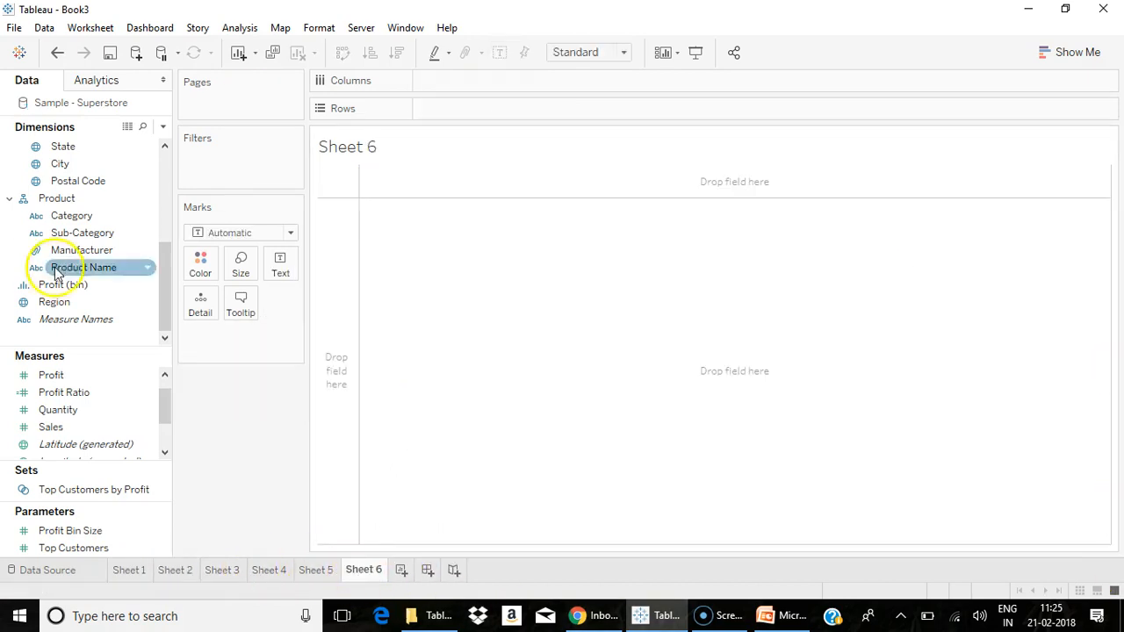
click(312, 571)
click(362, 570)
click(325, 572)
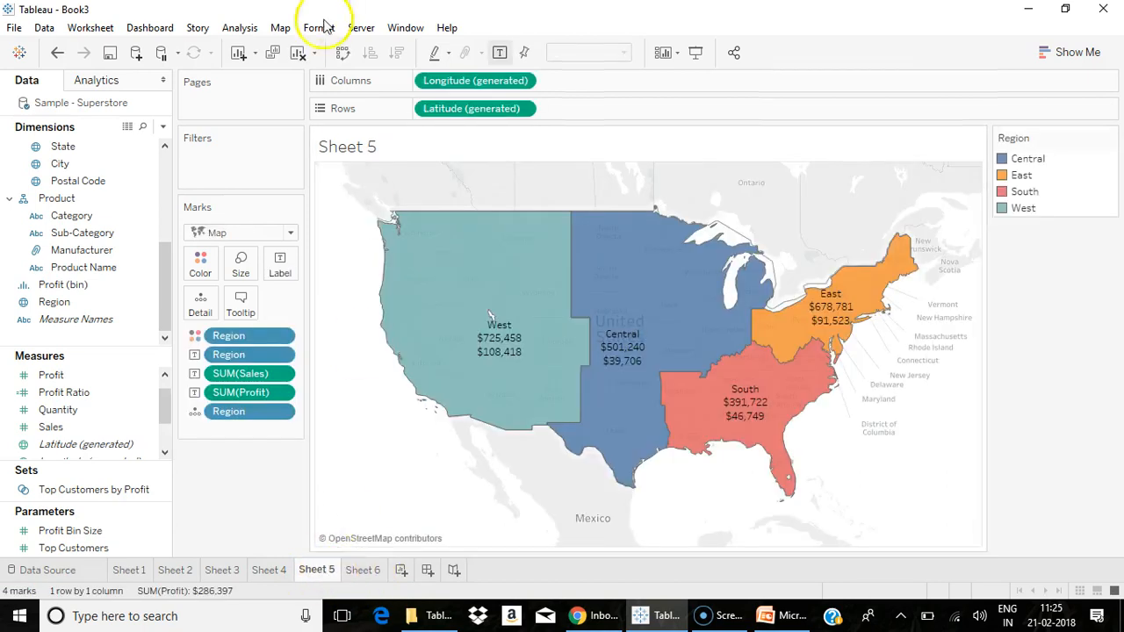
- Show the region map's layer settings, try the Normal background style, and set the style to Dark
click(280, 28)
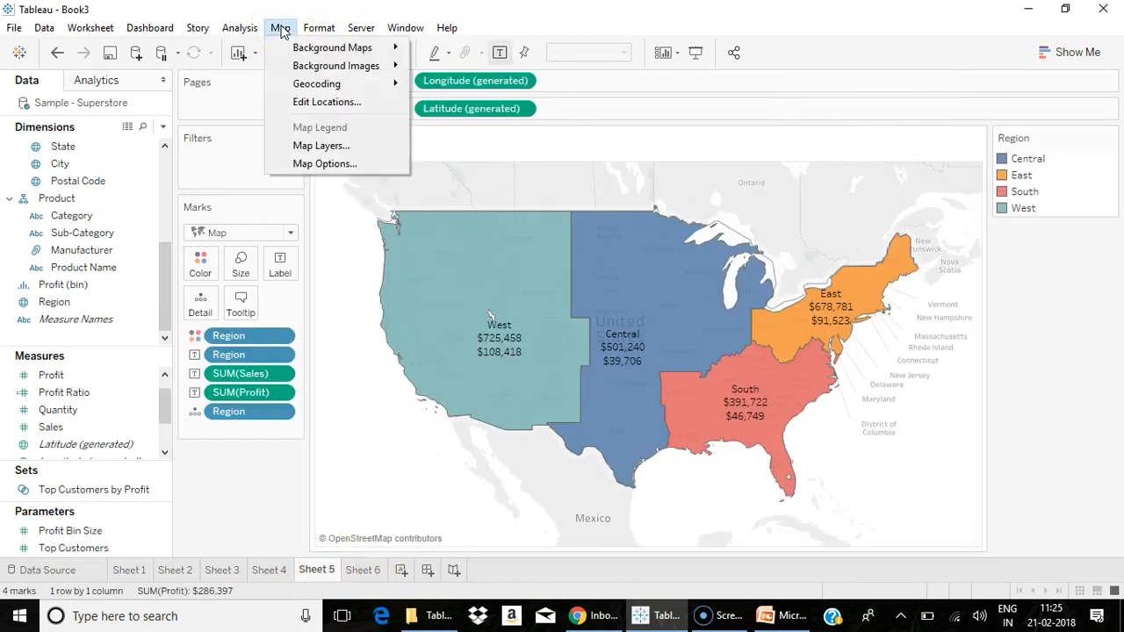
click(303, 144)
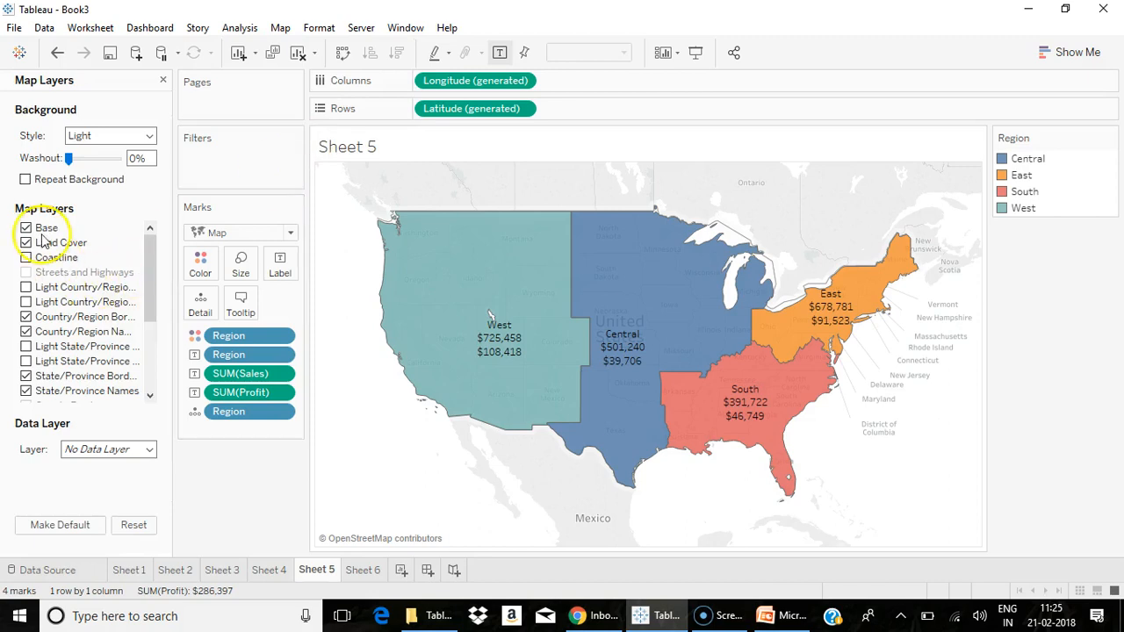
click(84, 138)
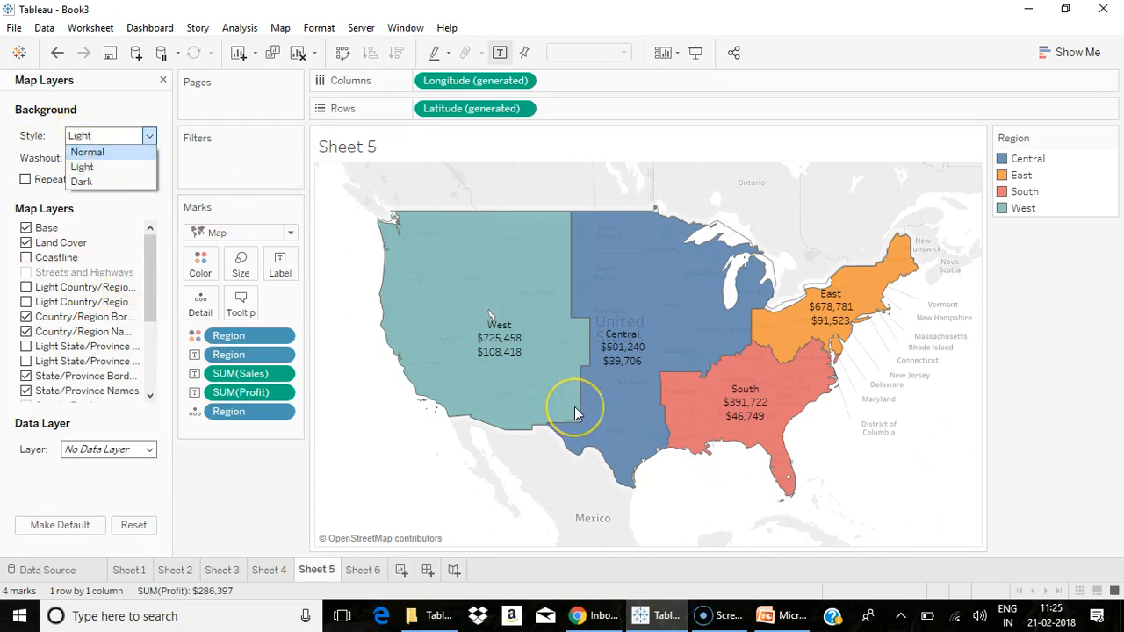
click(127, 159)
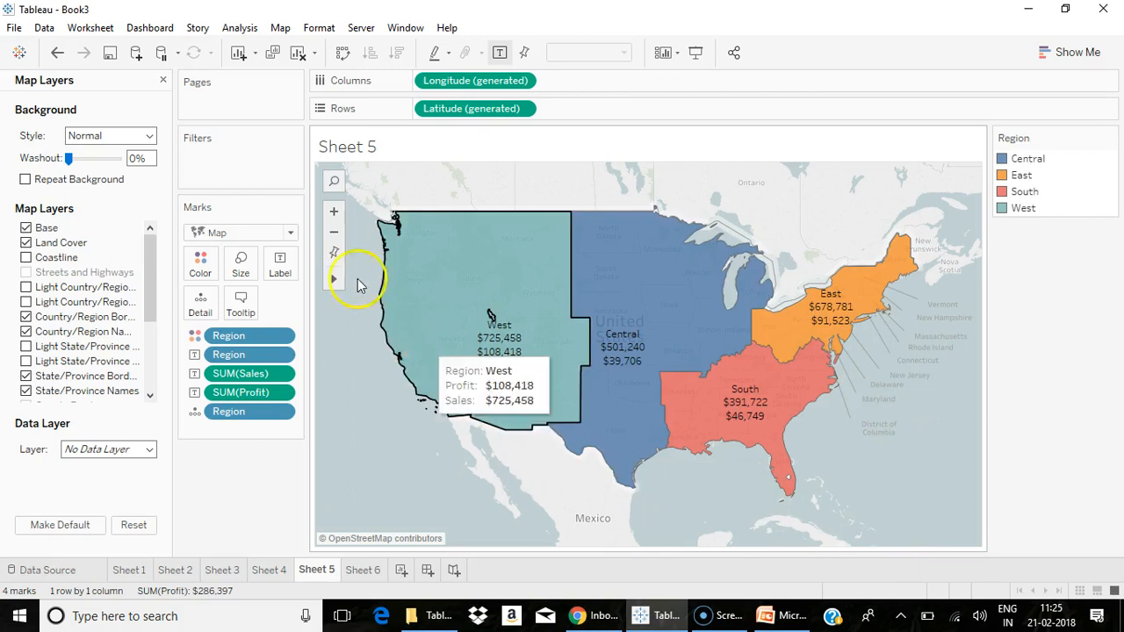
click(104, 138)
click(84, 182)
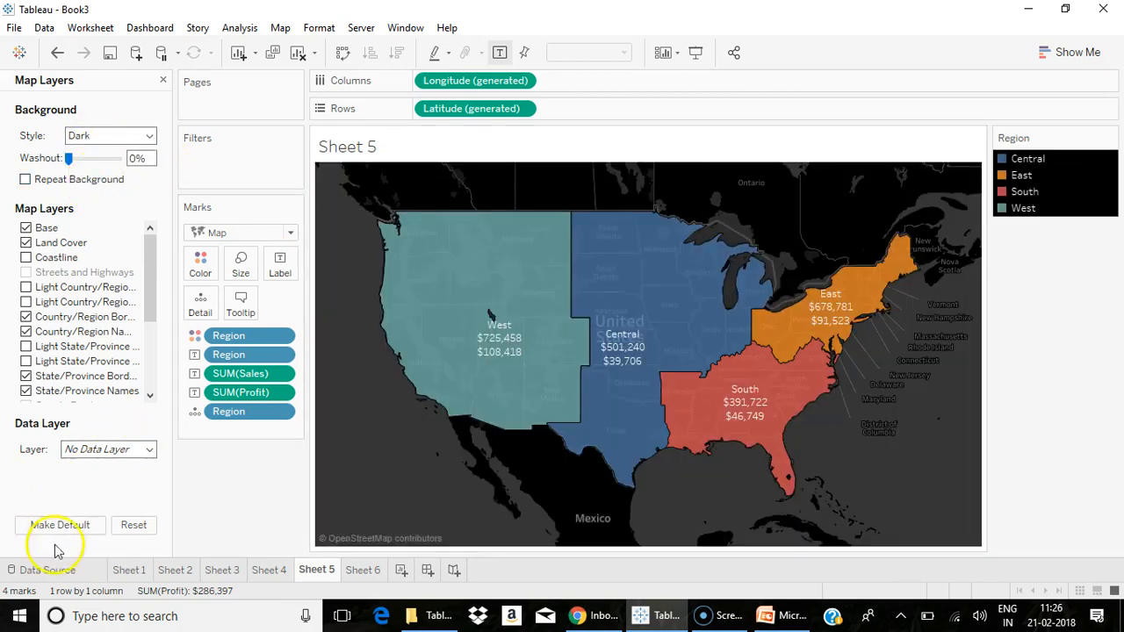
- Try a 15% washout on the dark map background and return it to 0%
click(125, 139)
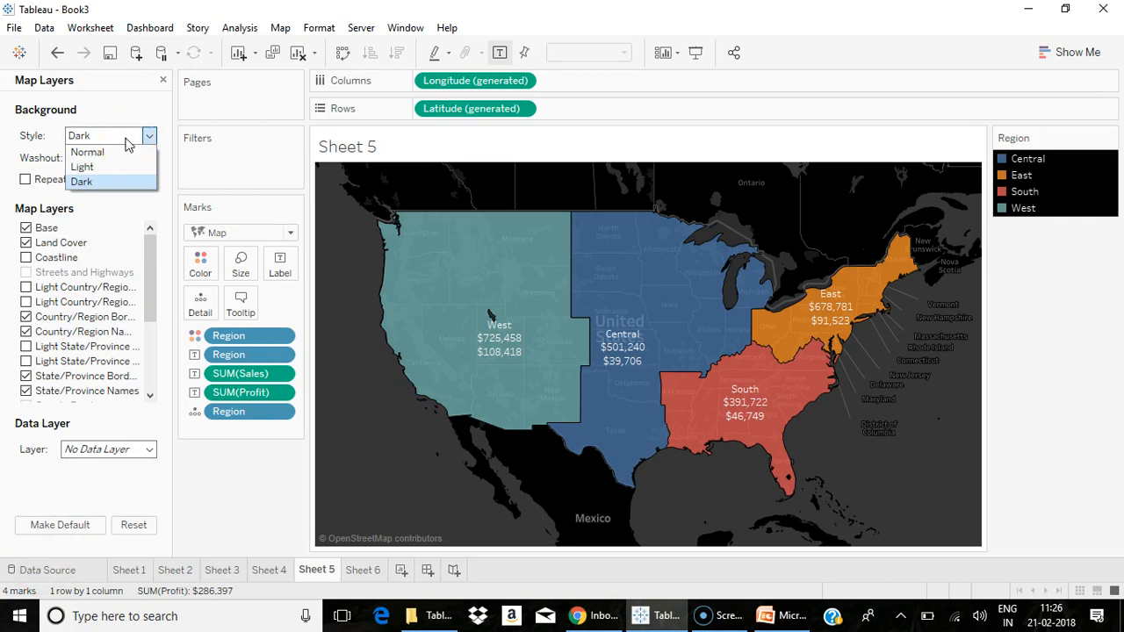
click(117, 104)
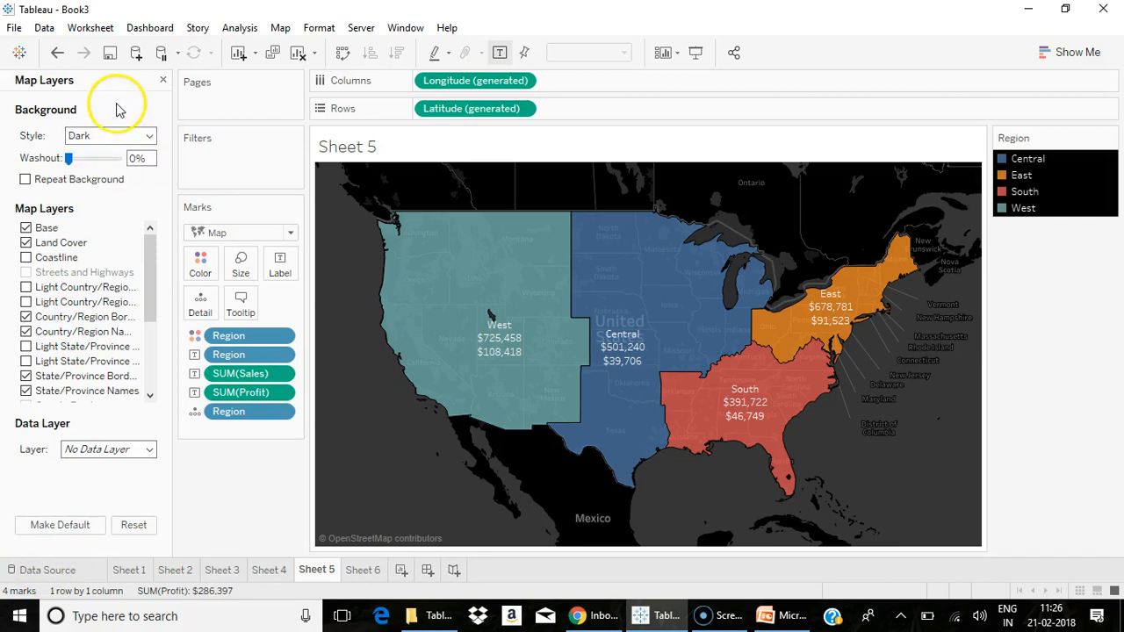
click(76, 161)
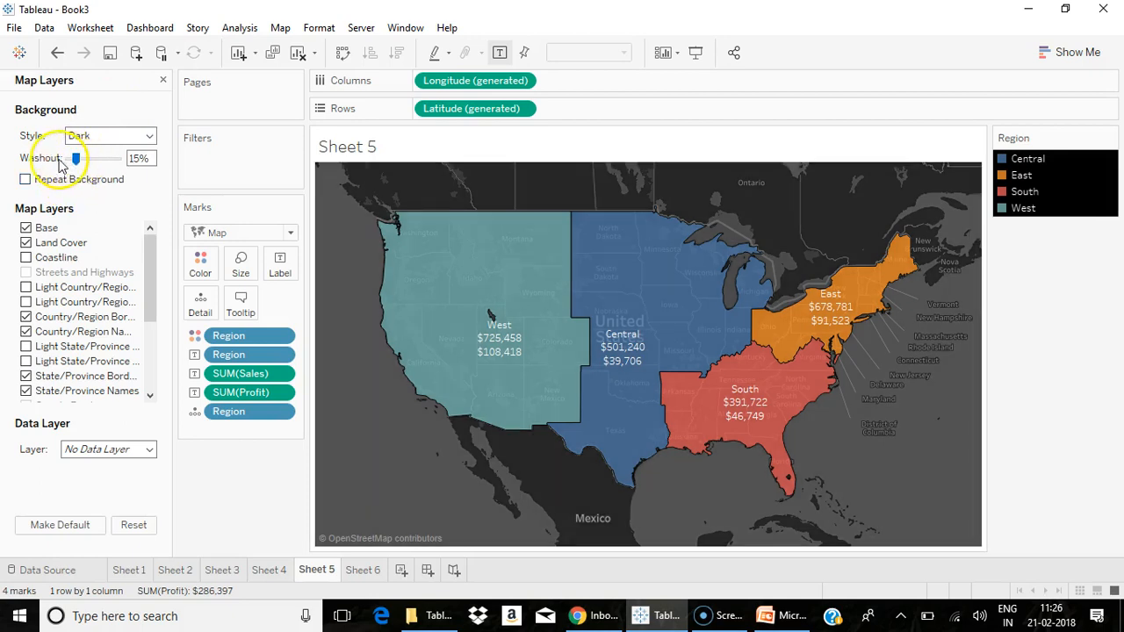
click(69, 160)
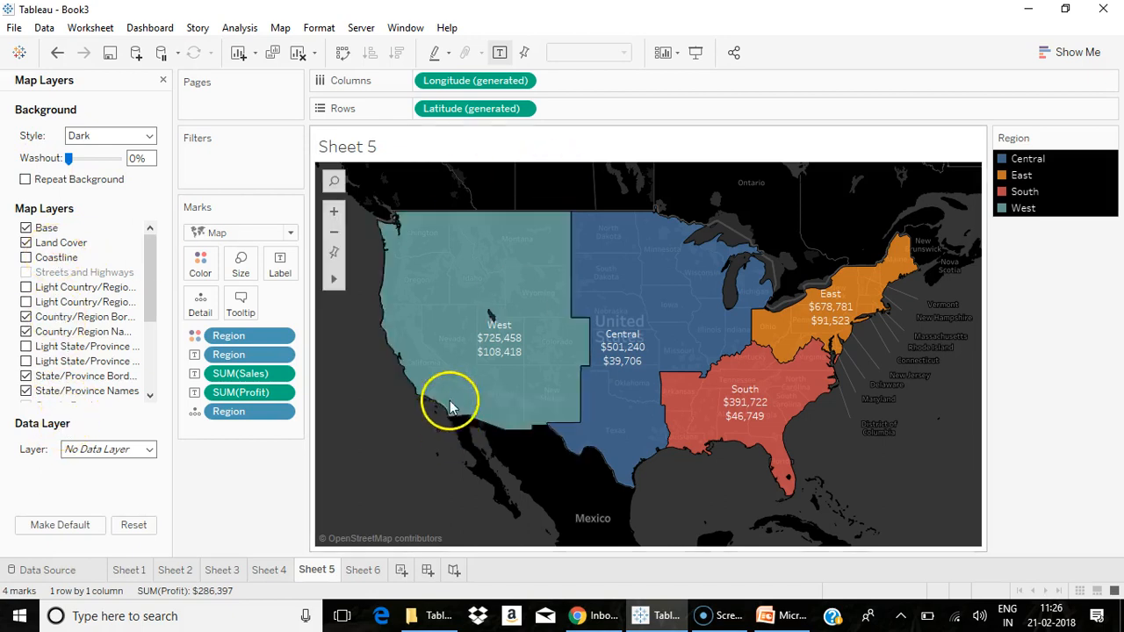
- Turn on the Coastline and US Metro Boundaries map layers and remove Region from the map's color encoding
click(26, 259)
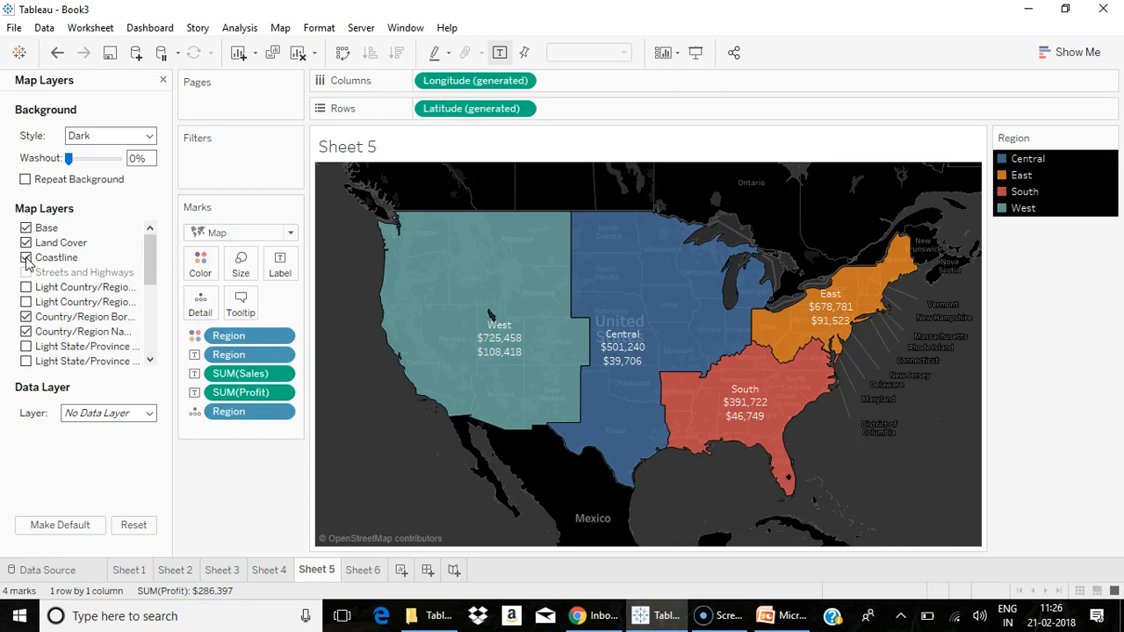
drag(147, 251, 72, 334)
click(25, 318)
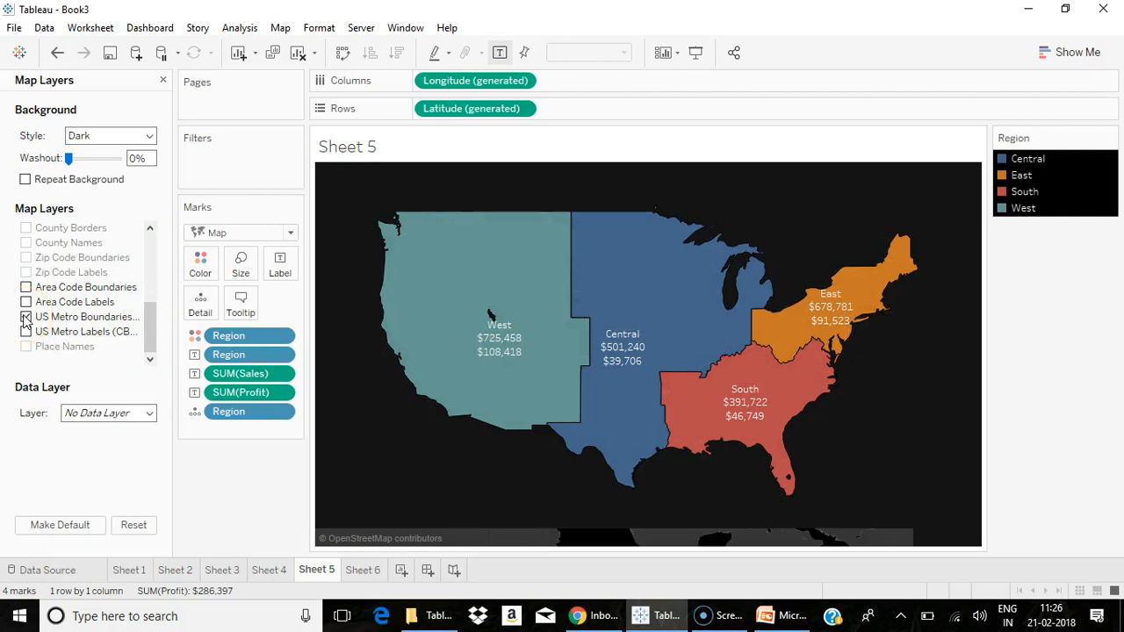
drag(250, 355, 37, 465)
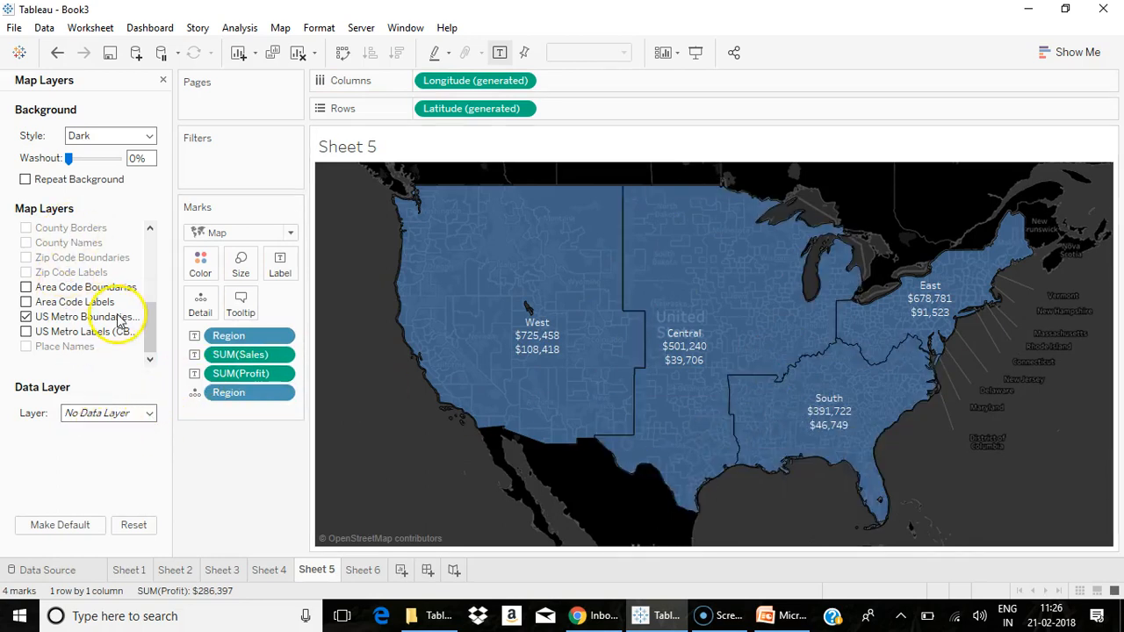
- Switch the US Metro Boundaries layer off and on again, and turn on the Area Code Boundaries layer
drag(151, 344, 161, 250)
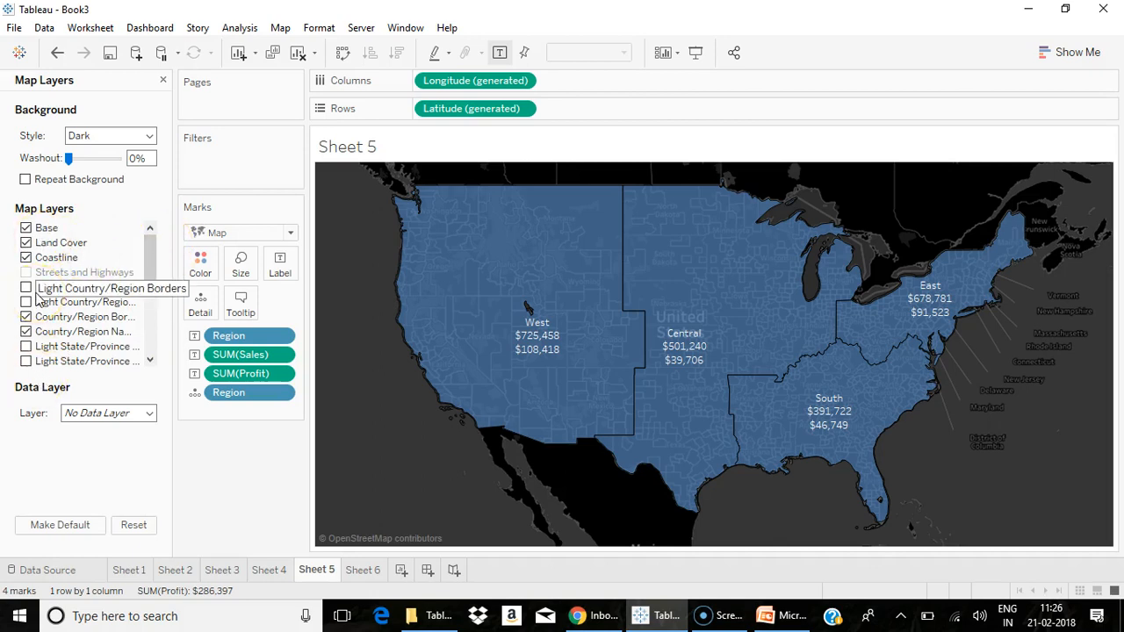
drag(146, 259, 156, 375)
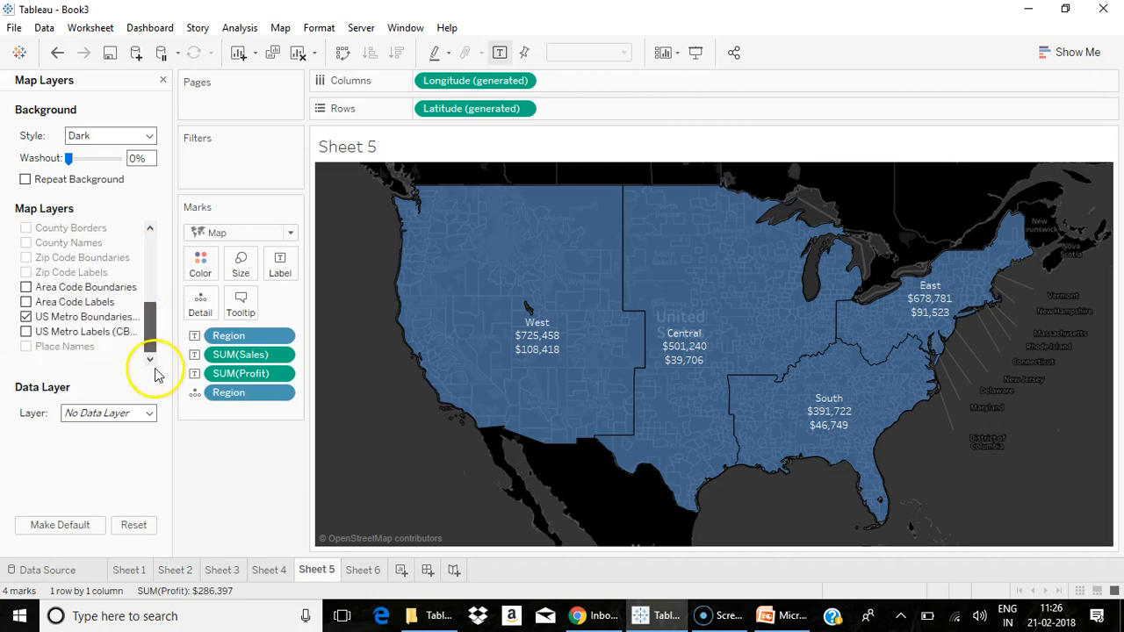
click(26, 317)
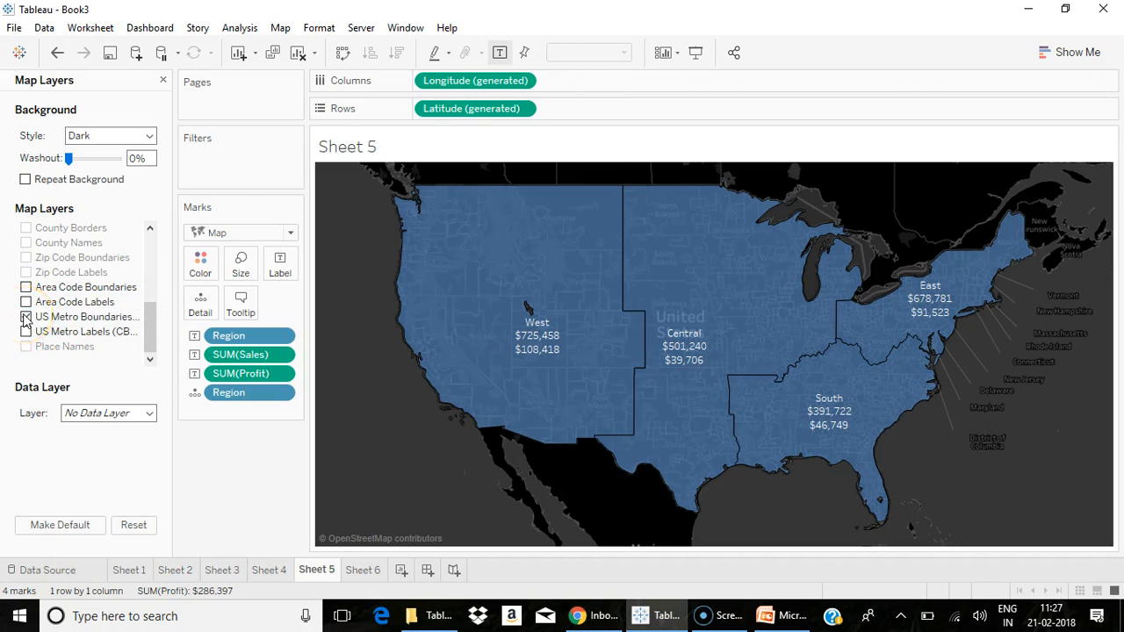
click(27, 317)
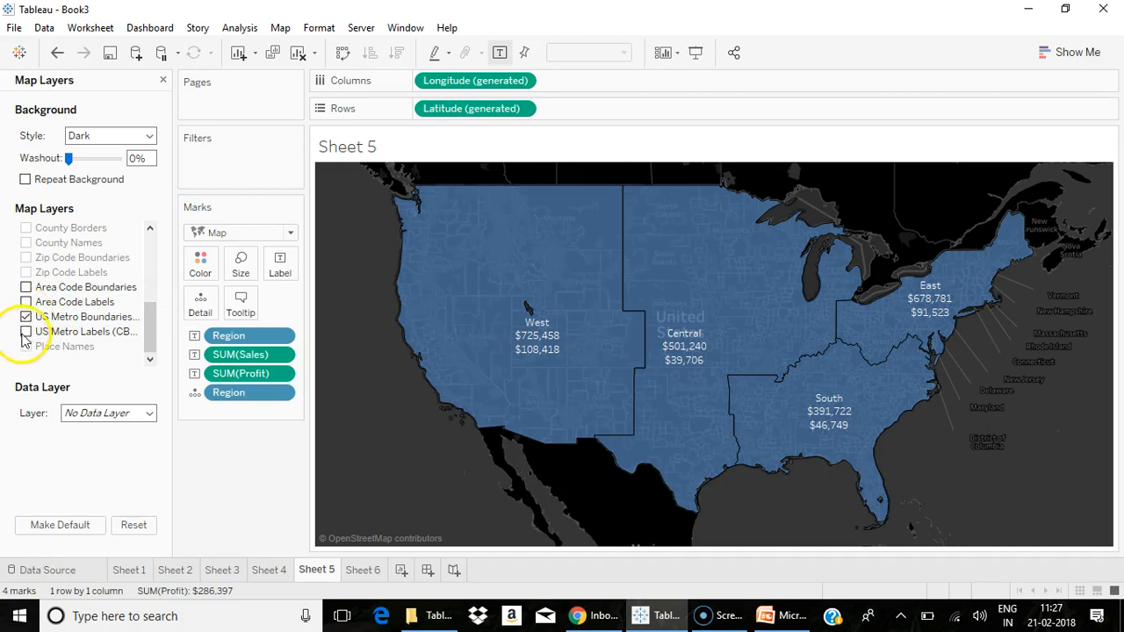
click(26, 287)
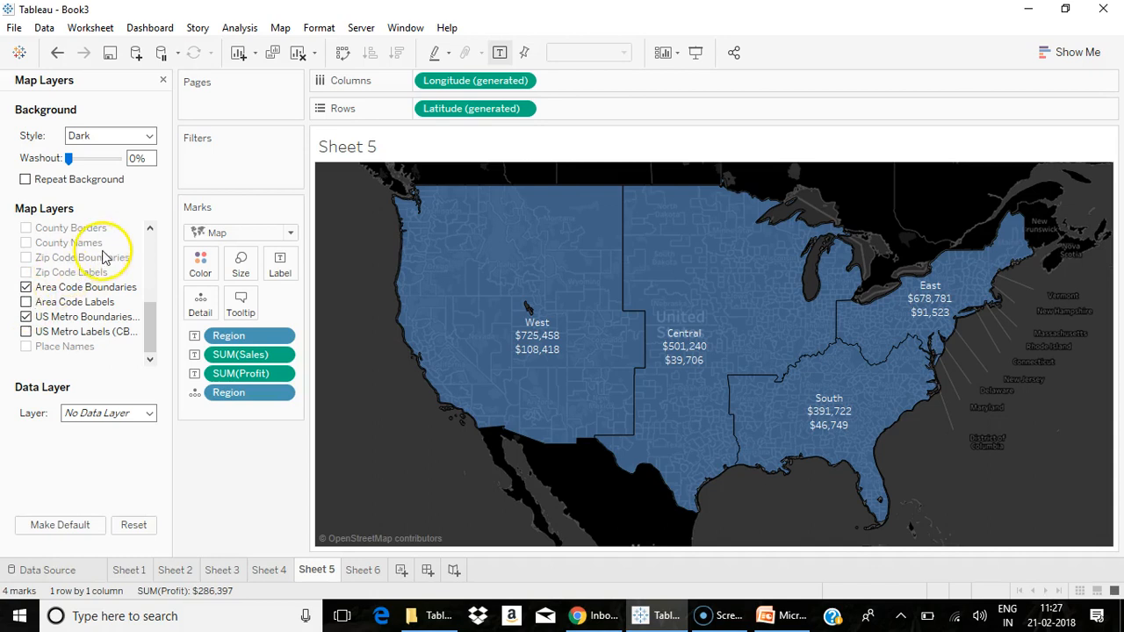
- Add the Male/Female Ratio data layer to the region map, keeping it broken down by State
click(88, 412)
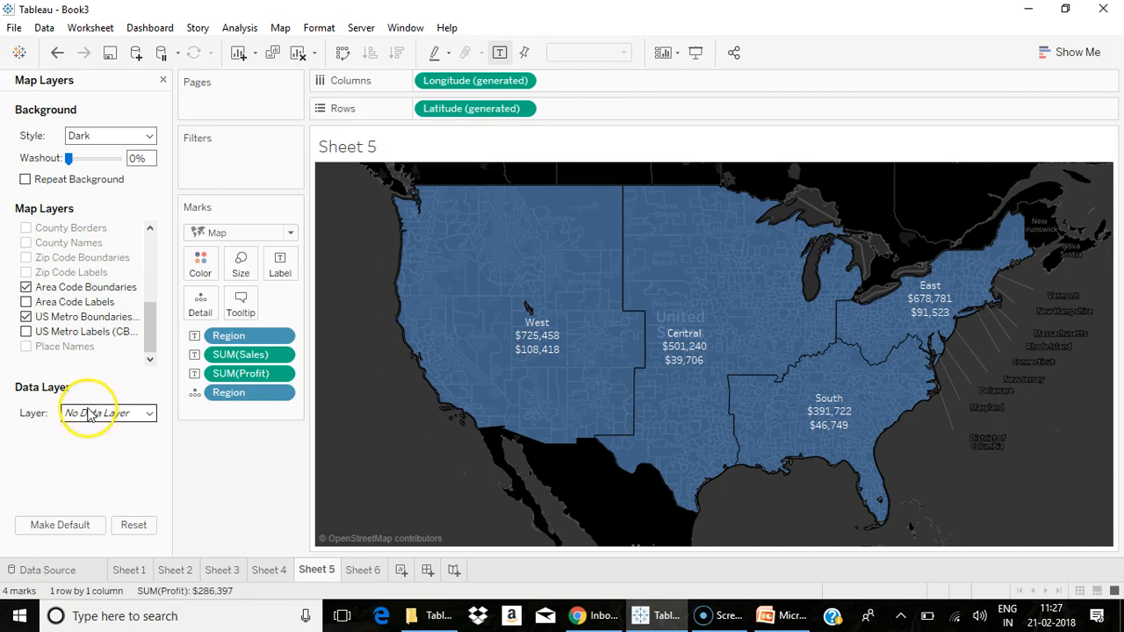
click(87, 417)
scroll(138, 321, down, 1)
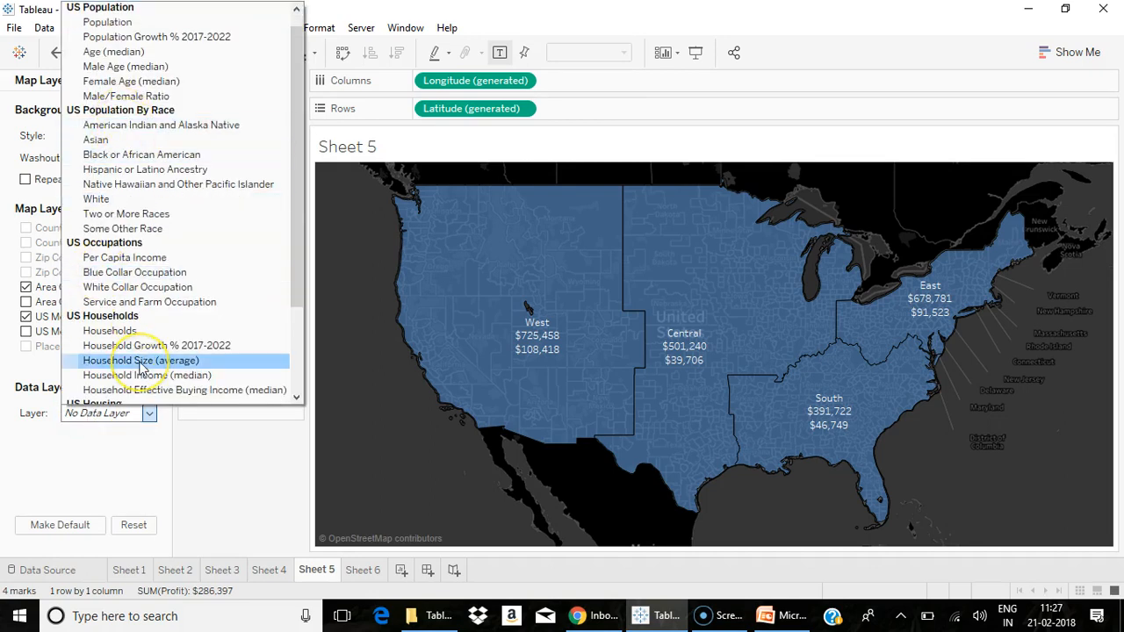
click(136, 96)
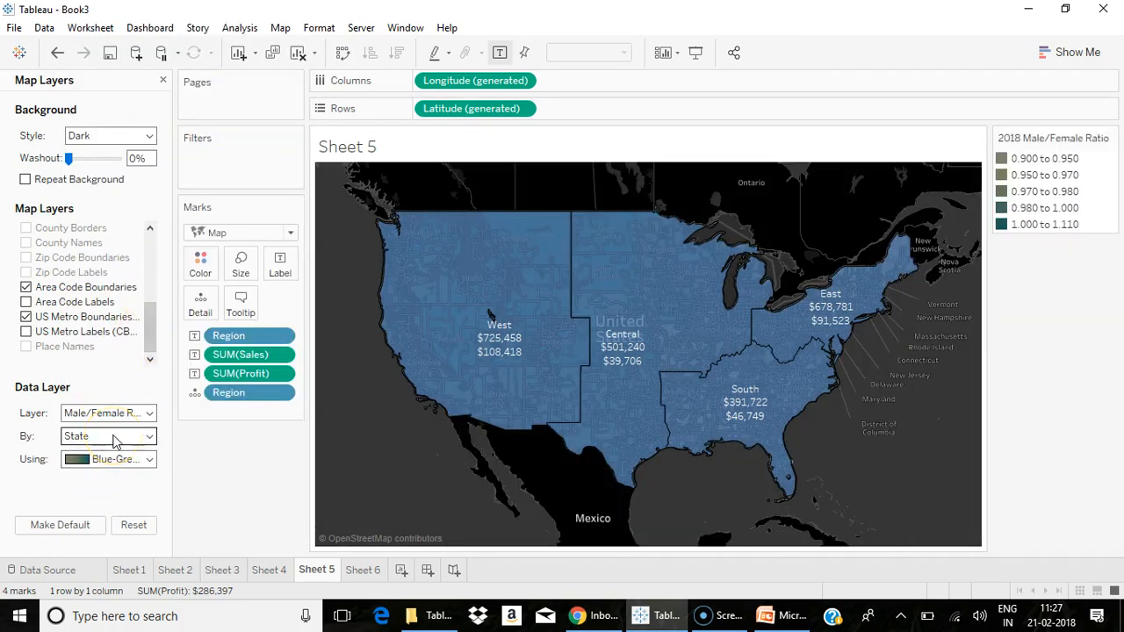
click(115, 436)
click(175, 455)
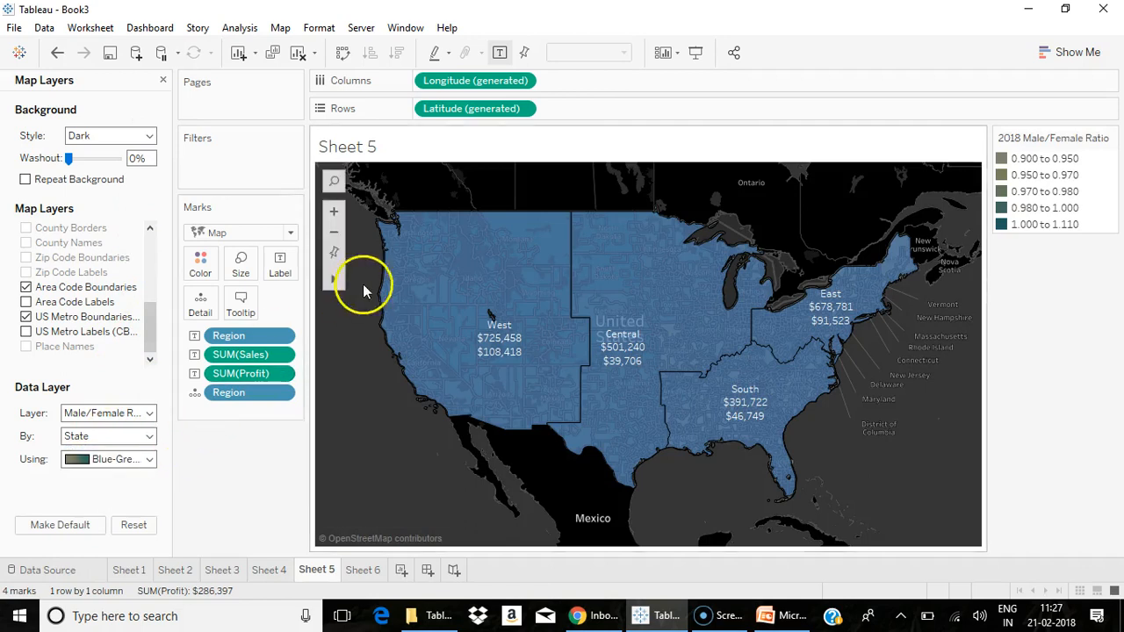
- Set the color palette of the Male/Female Ratio data layer to Area Red
click(120, 460)
click(117, 475)
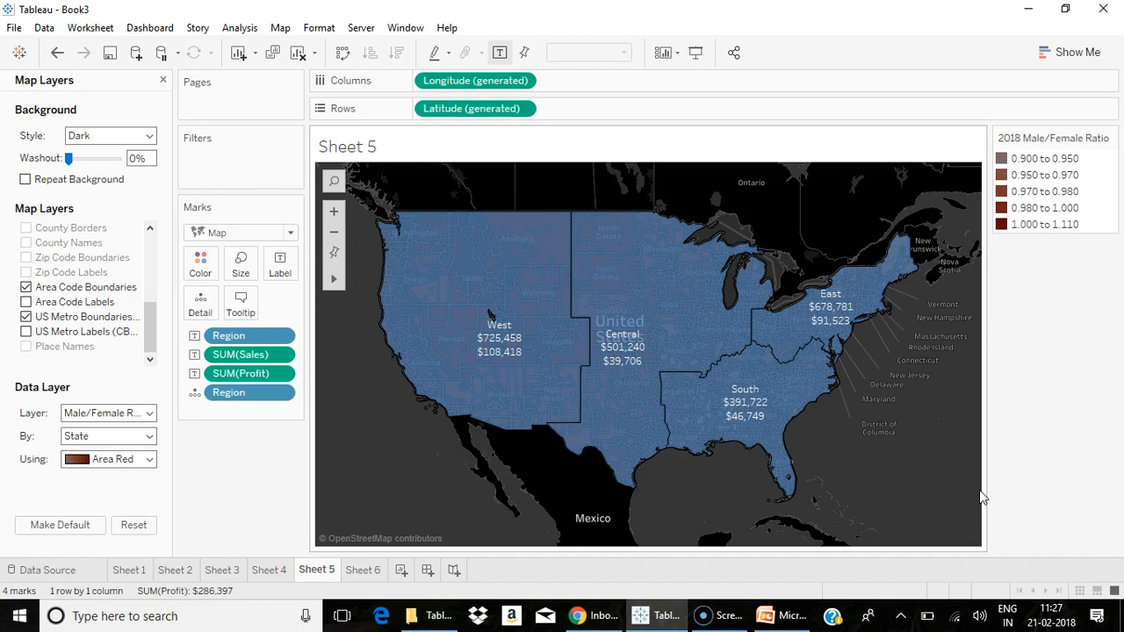
click(998, 506)
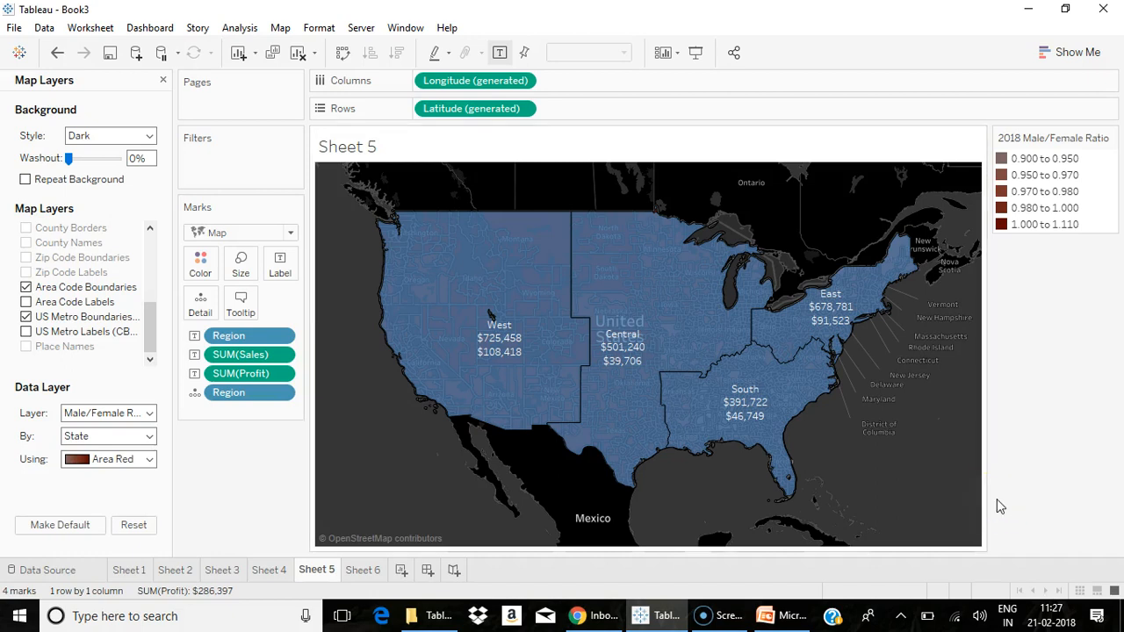
- View the map options for the region map and try zooming the map in and back out
mouse_move(504, 345)
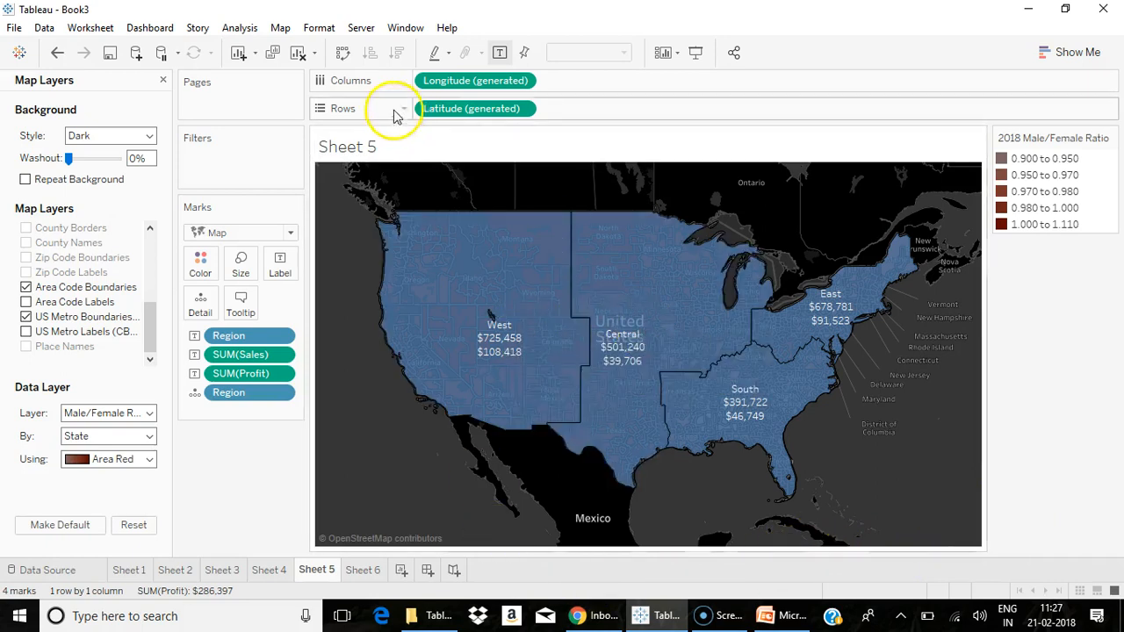
click(281, 28)
click(295, 167)
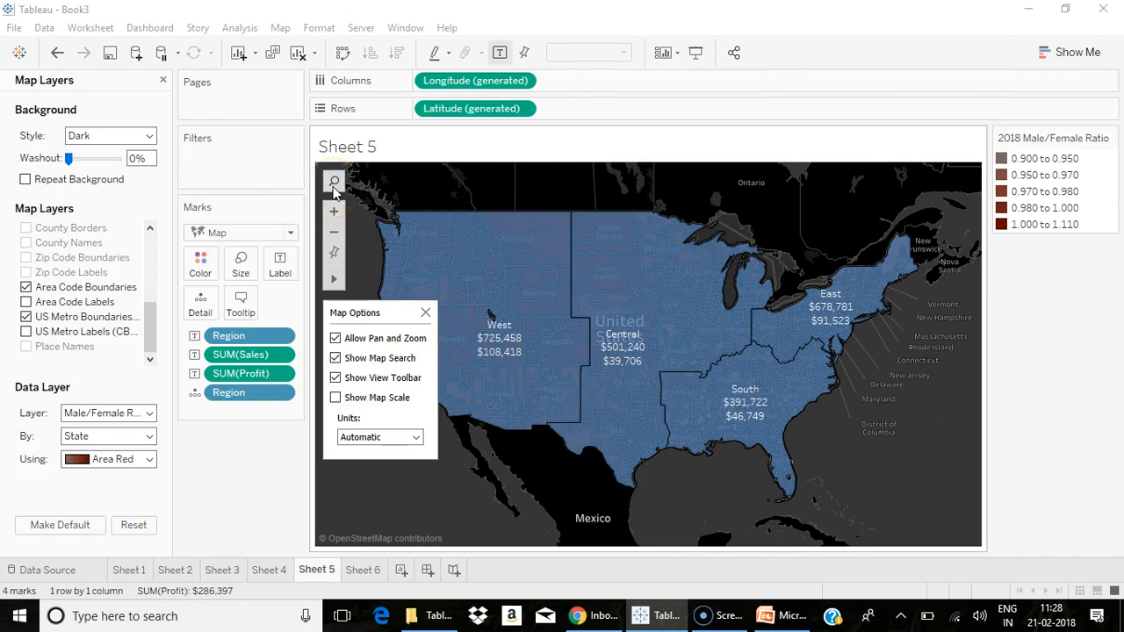
click(333, 211)
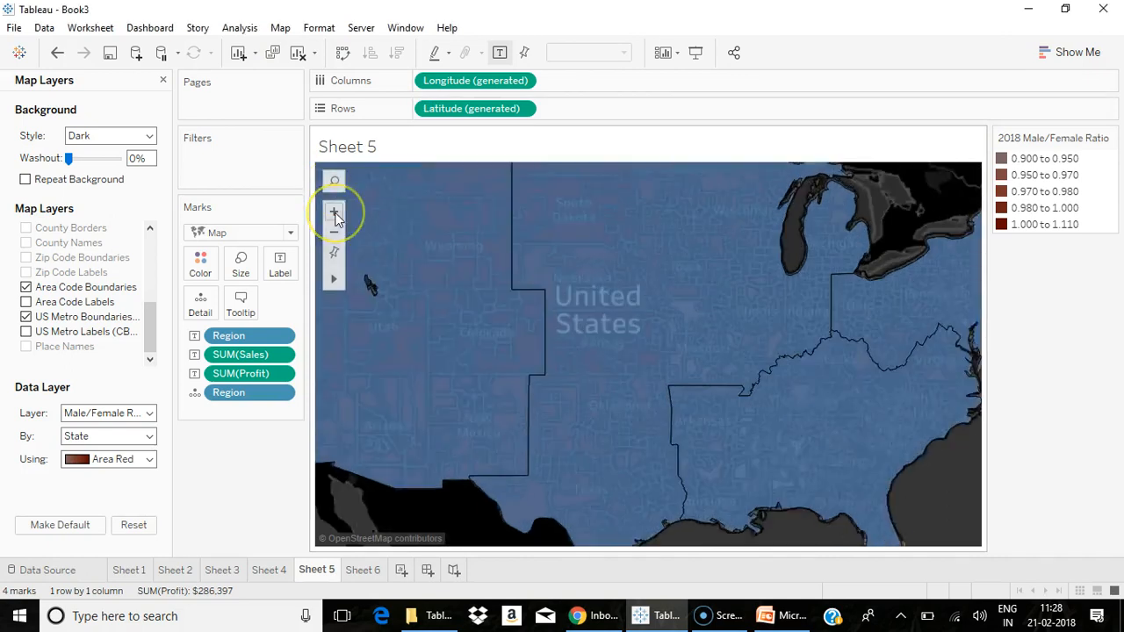
click(334, 234)
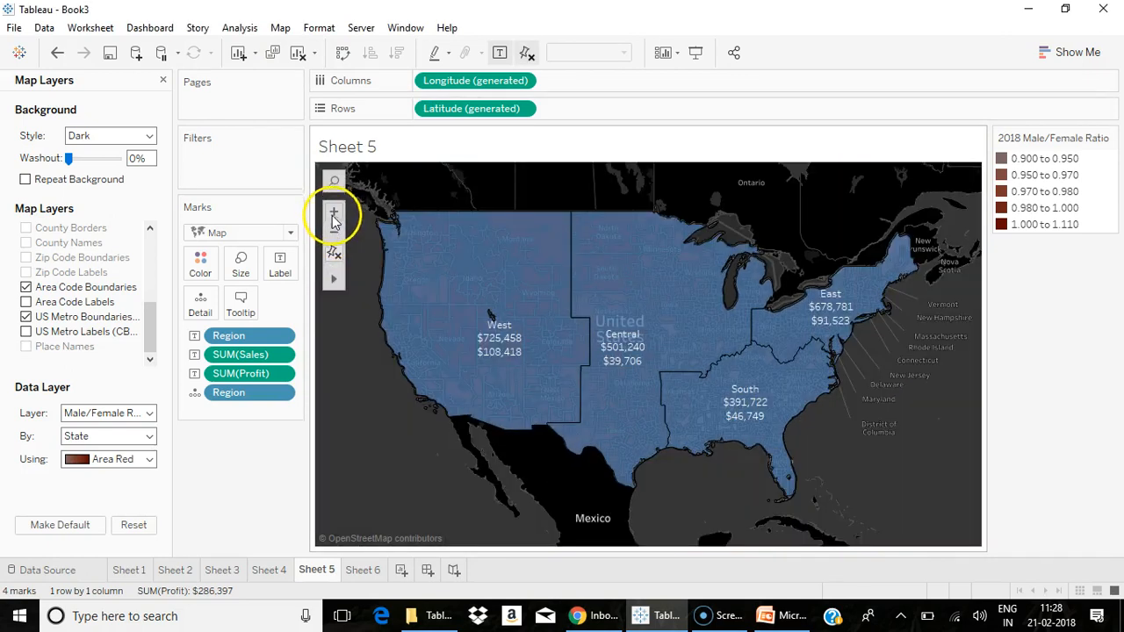
- Select the West region on the map with the rectangular selection tool
mouse_move(328, 281)
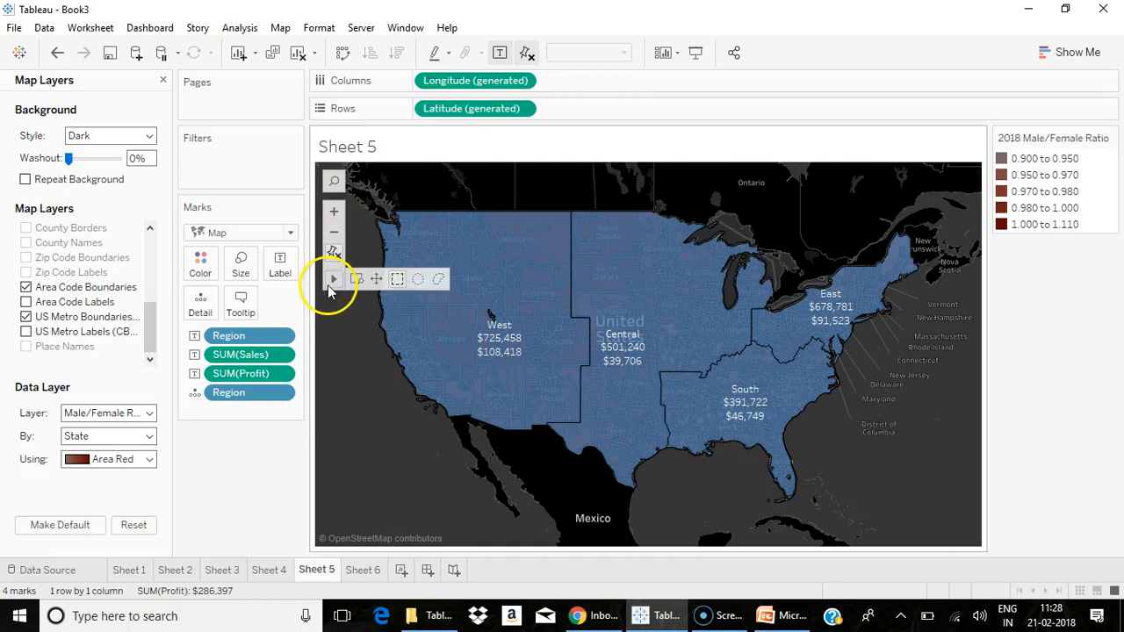
click(395, 283)
drag(452, 219, 518, 401)
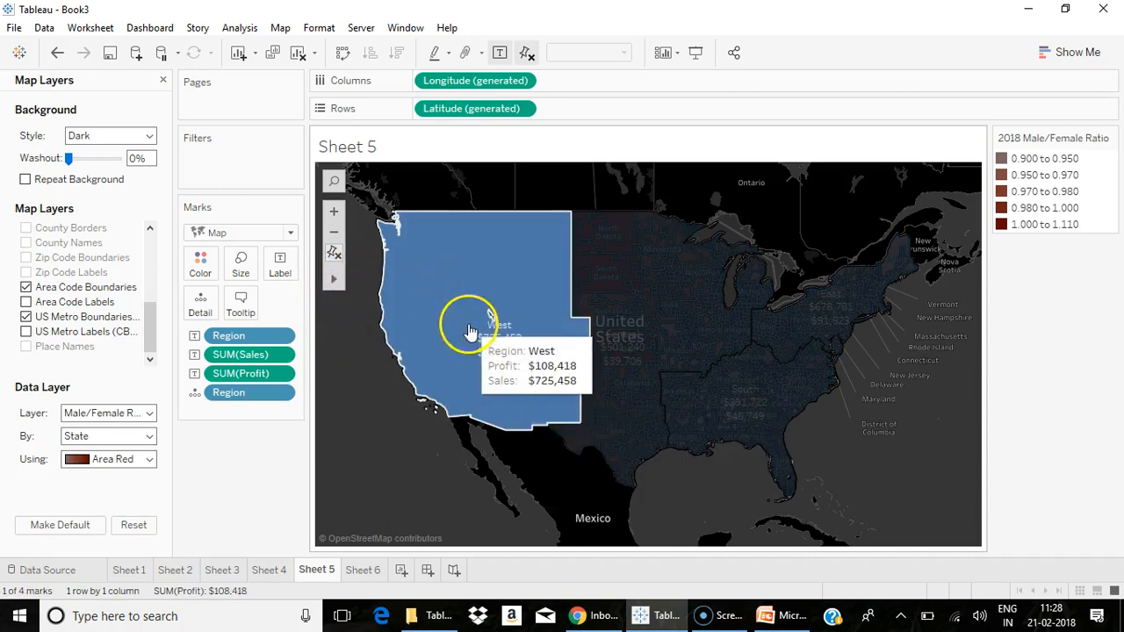
- Select the West, Central and South regions with the lasso selection tool, and clear the selection
drag(665, 402, 652, 281)
mouse_move(327, 285)
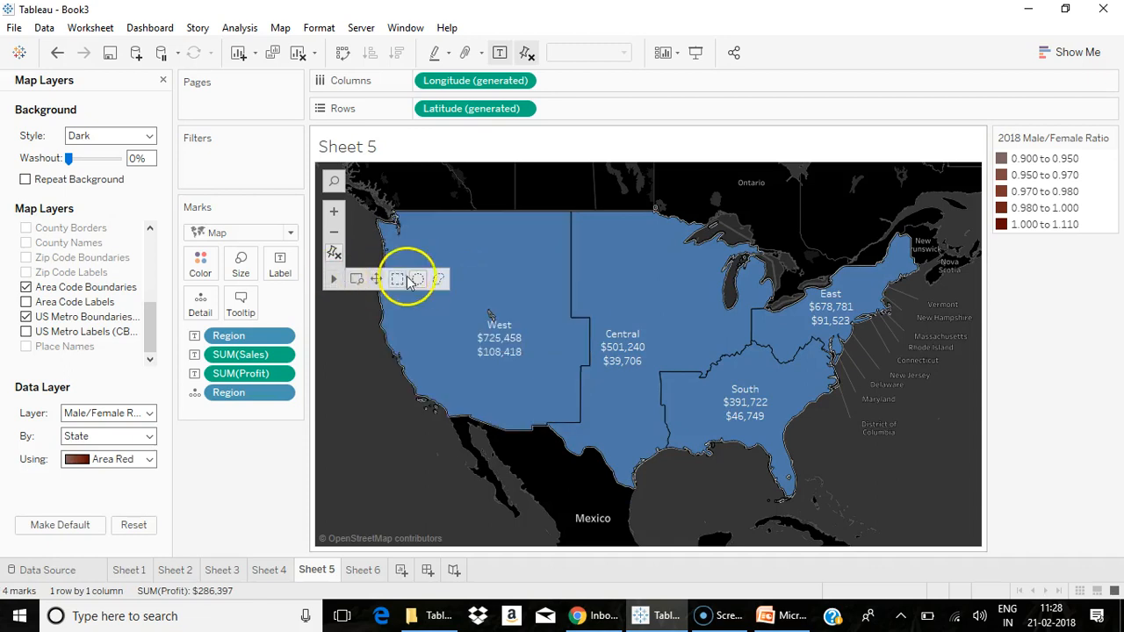
click(438, 279)
mouse_move(427, 246)
mouse_down()
mouse_move(477, 464)
mouse_move(728, 451)
mouse_up()
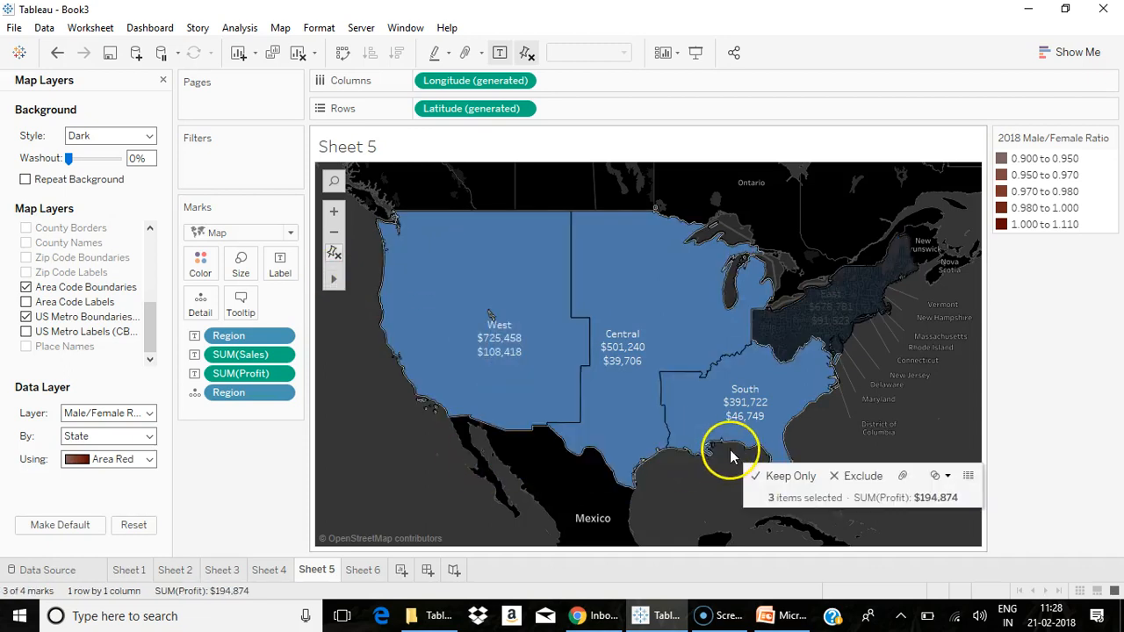
click(718, 482)
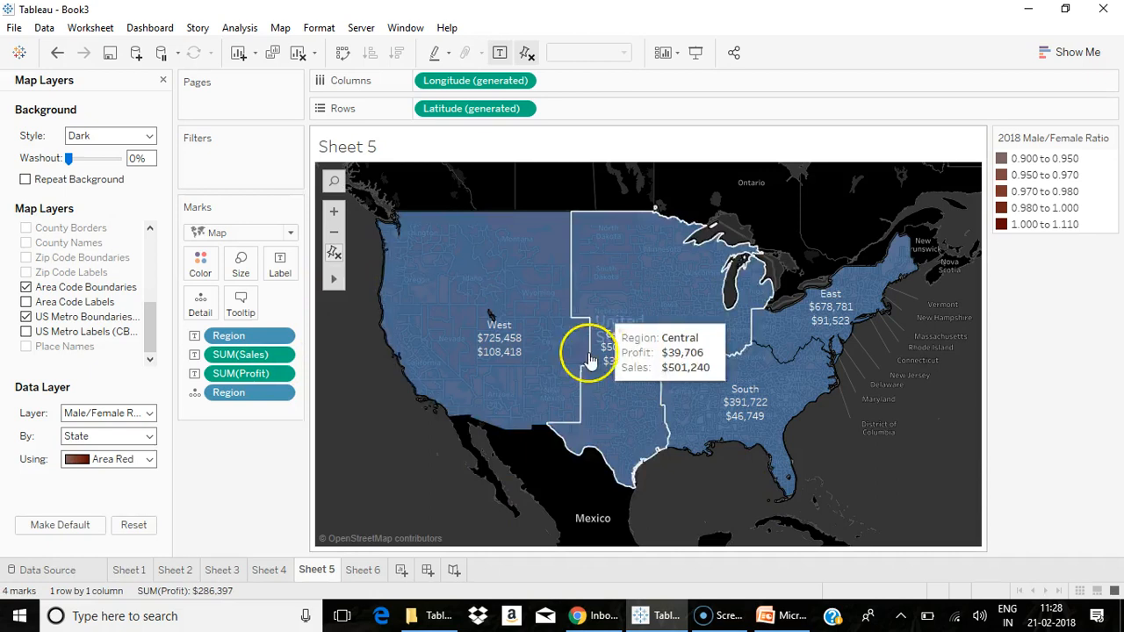
- View the map options for the region map and close them
click(279, 29)
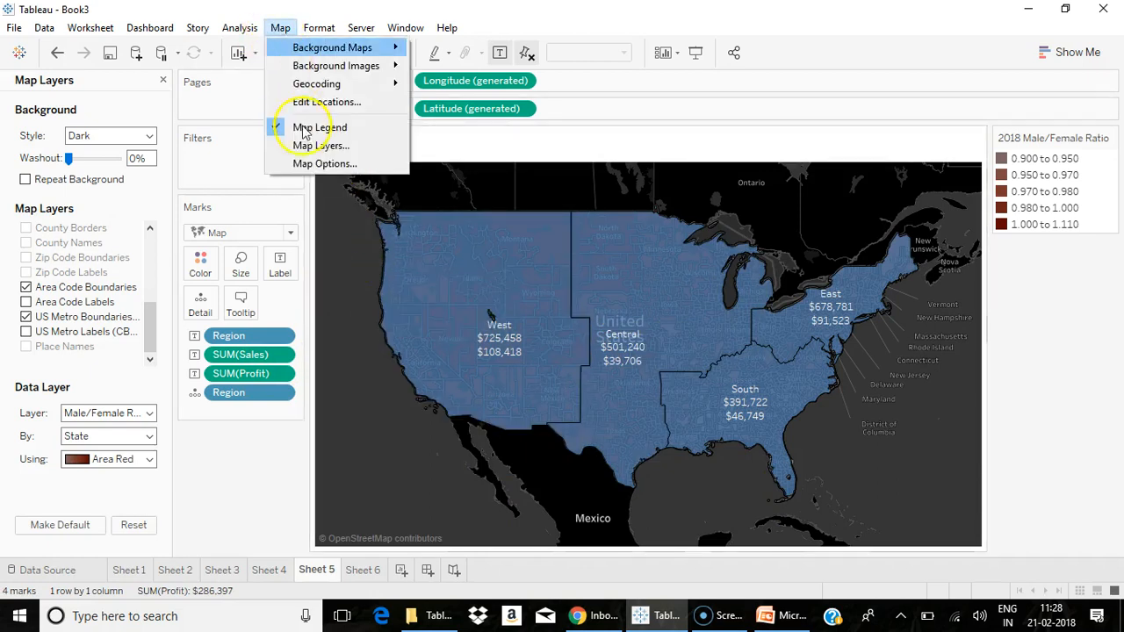
click(307, 165)
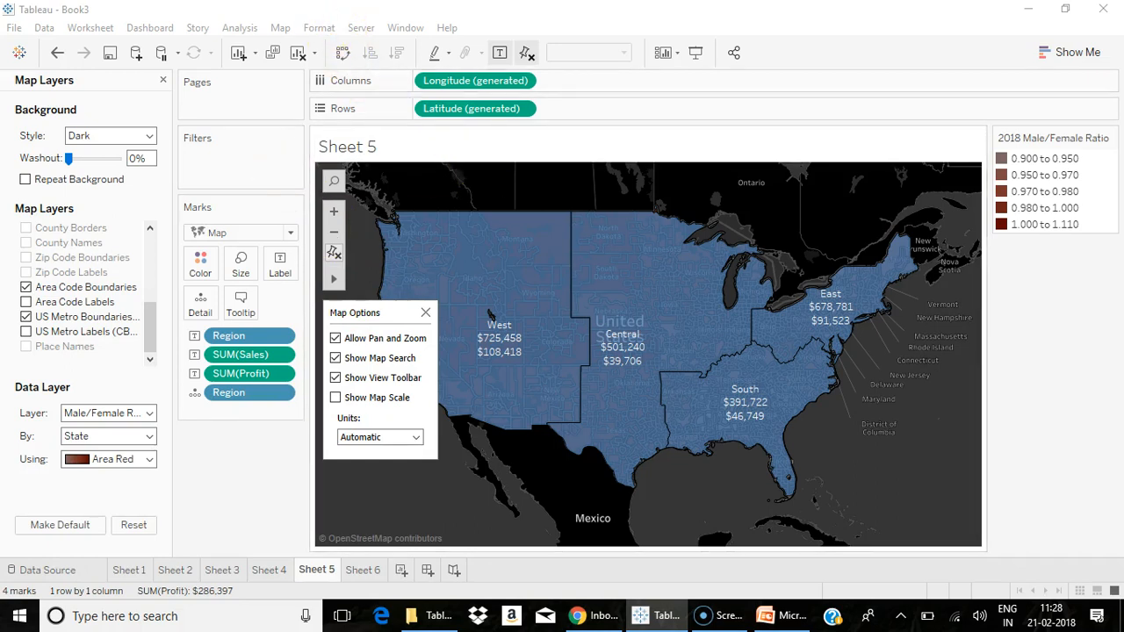
click(425, 313)
- Create a map of the states in Sheet 6 from the State dimension
click(362, 570)
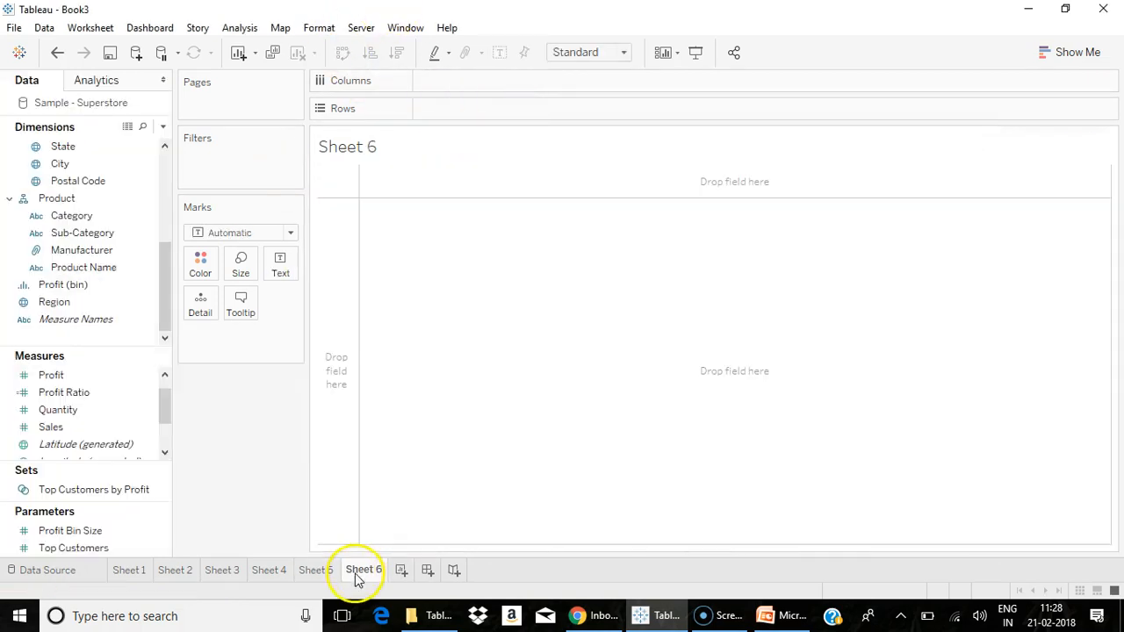
double_click(76, 146)
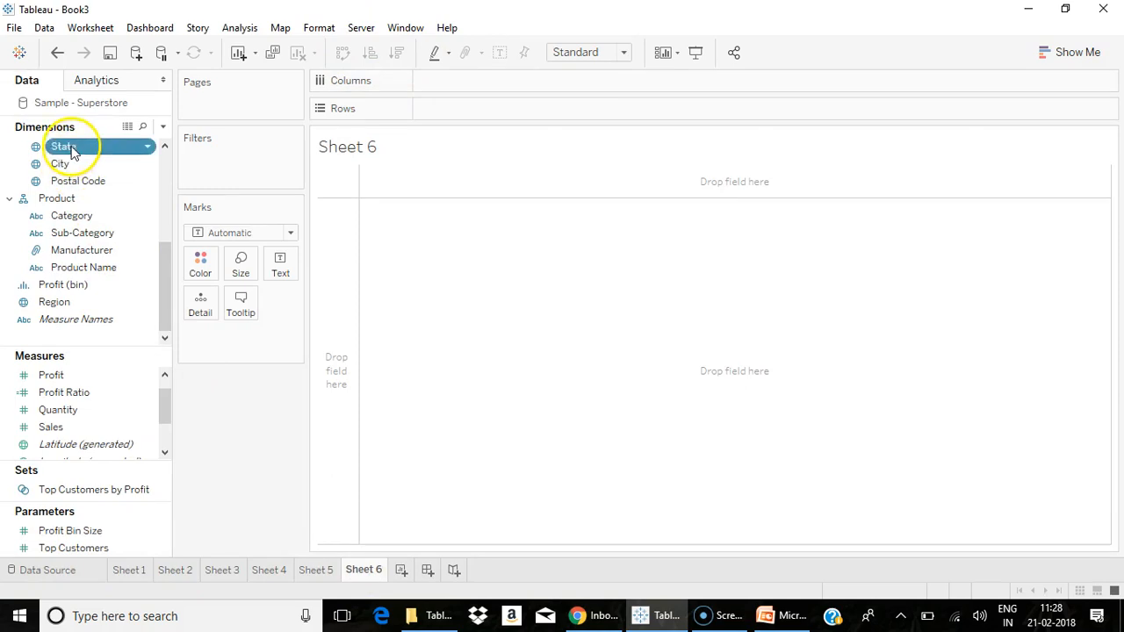
- Start adding a Mapbox map as a new map service for the background
click(279, 27)
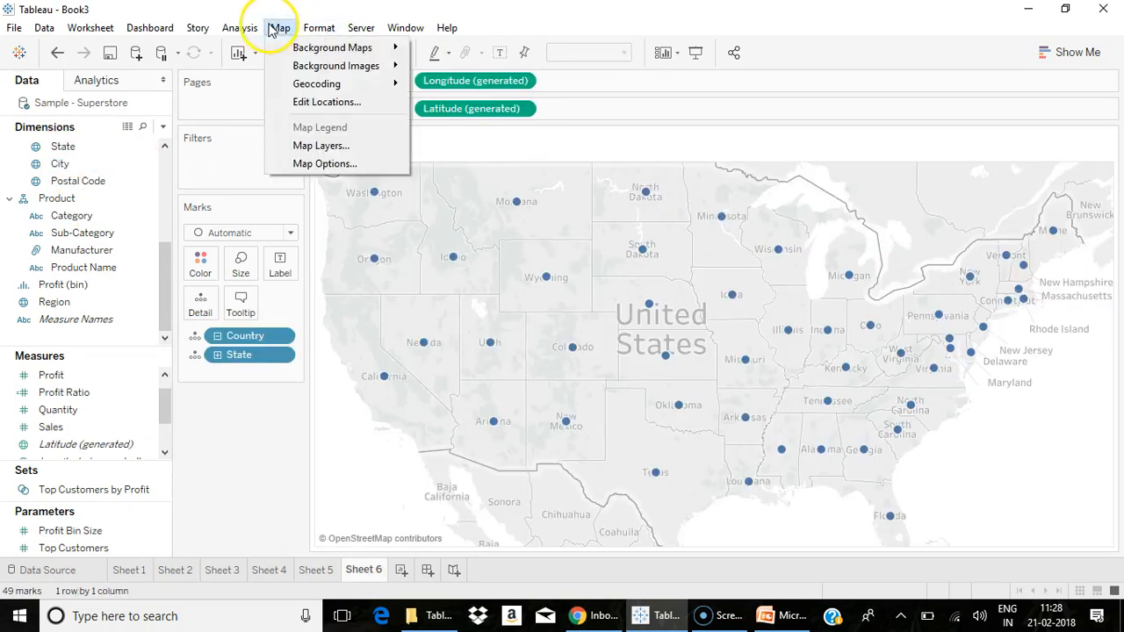
mouse_move(368, 48)
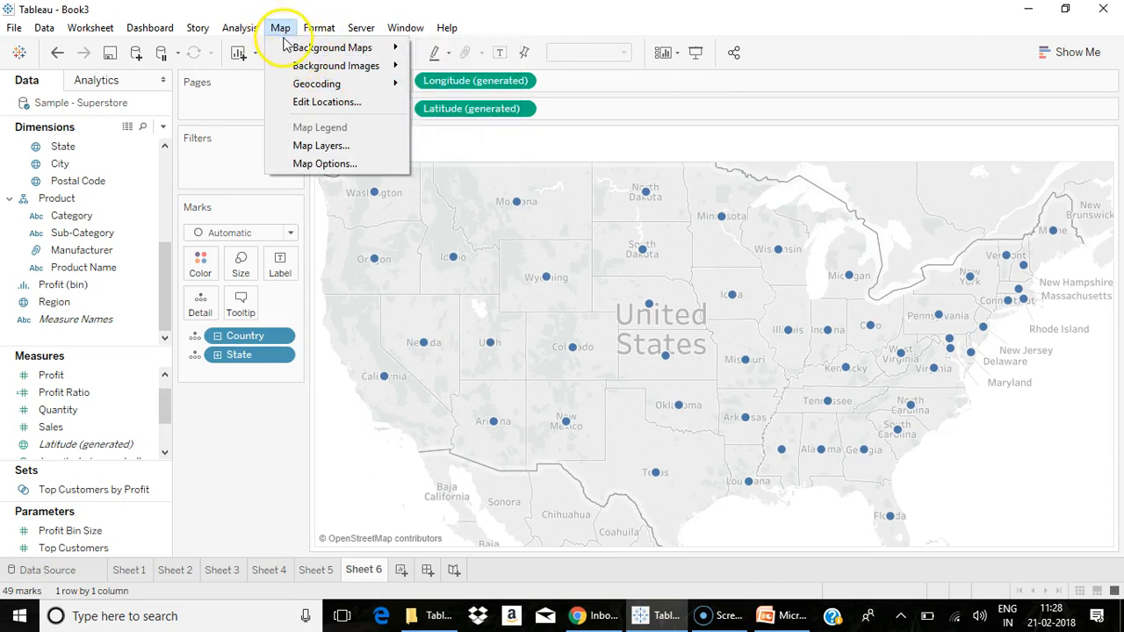
click(439, 113)
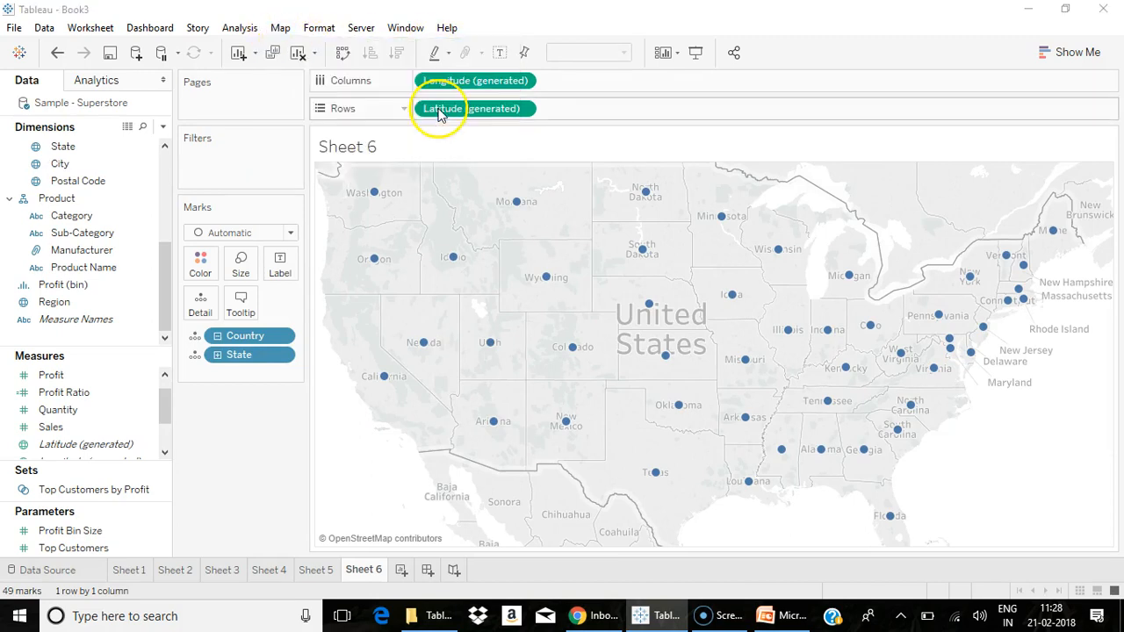
click(362, 395)
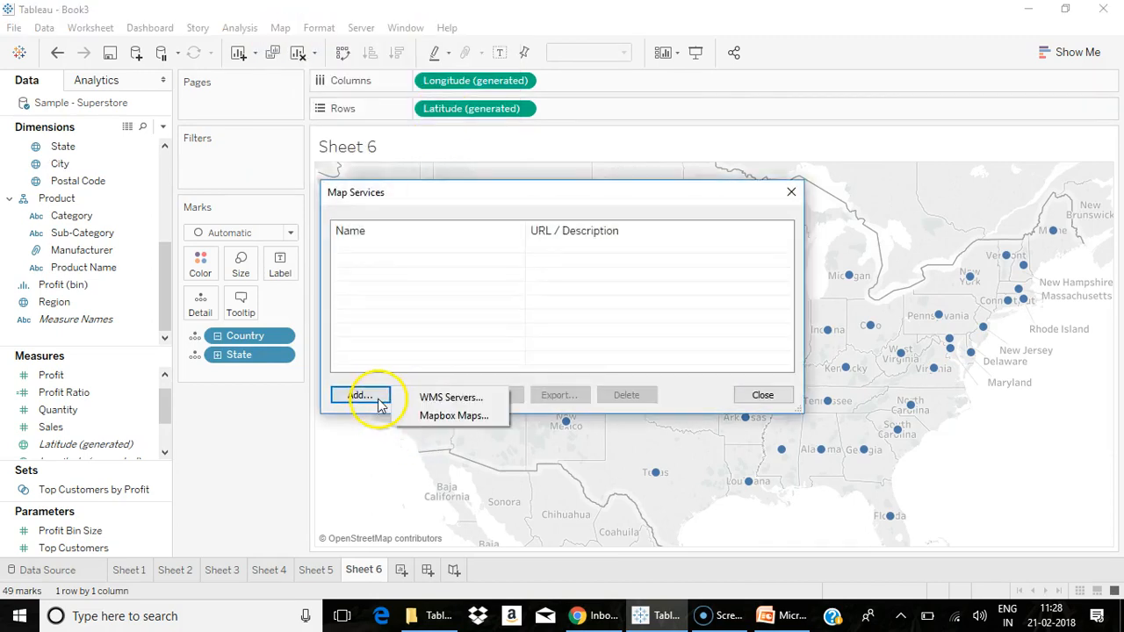
click(419, 418)
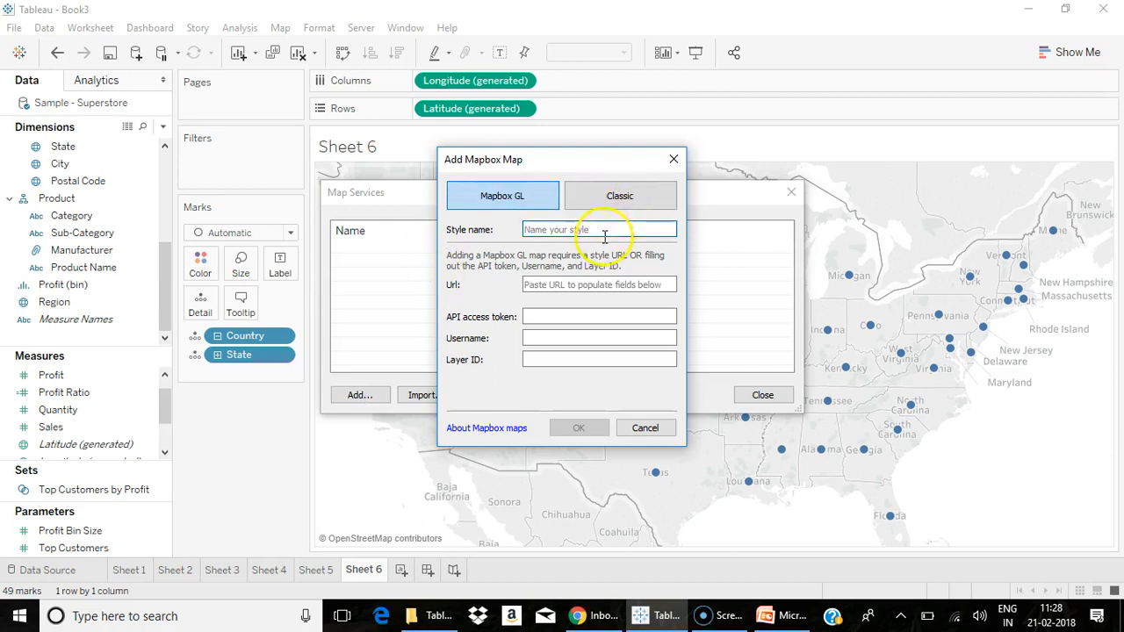
- Switch to a new Chrome window and go to mapbox.com
click(602, 614)
right_click(602, 617)
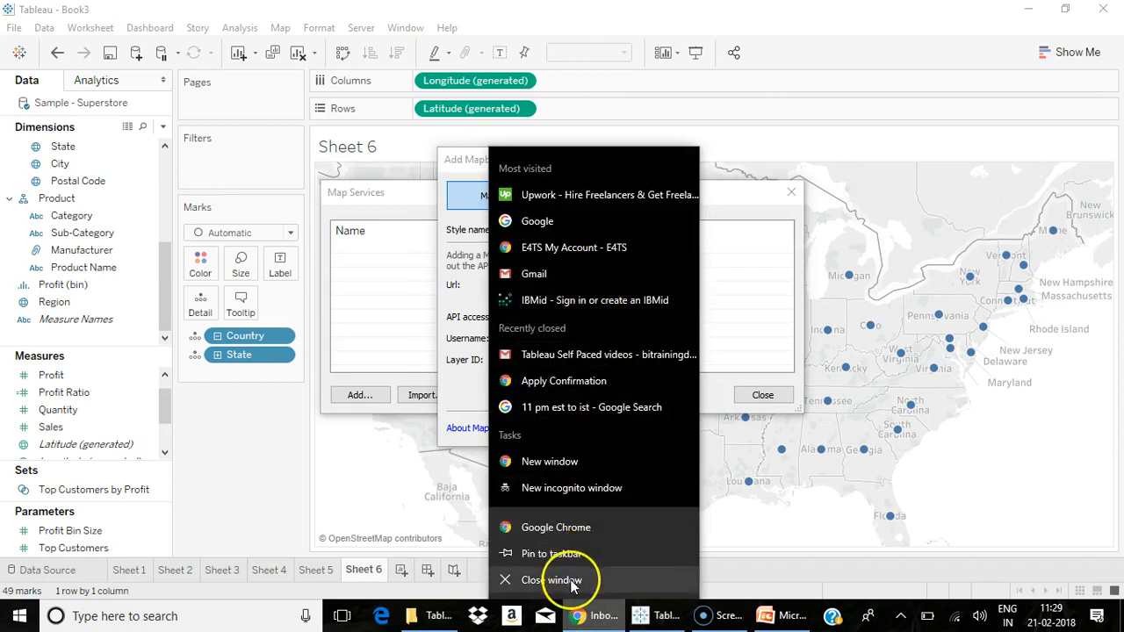
click(563, 475)
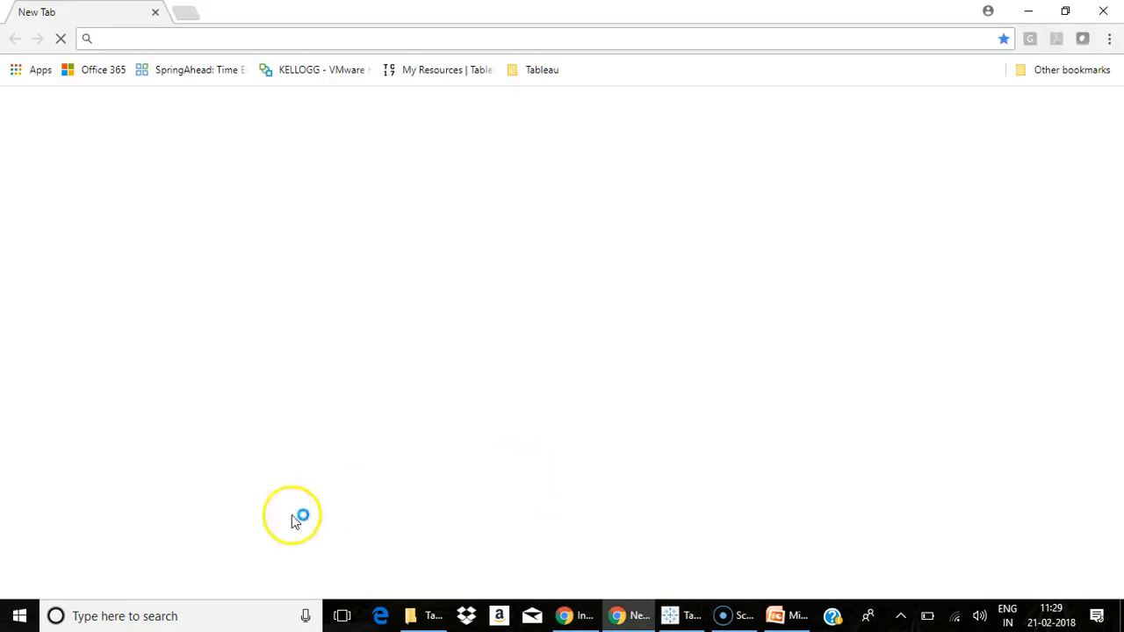
text(mapbox.com)
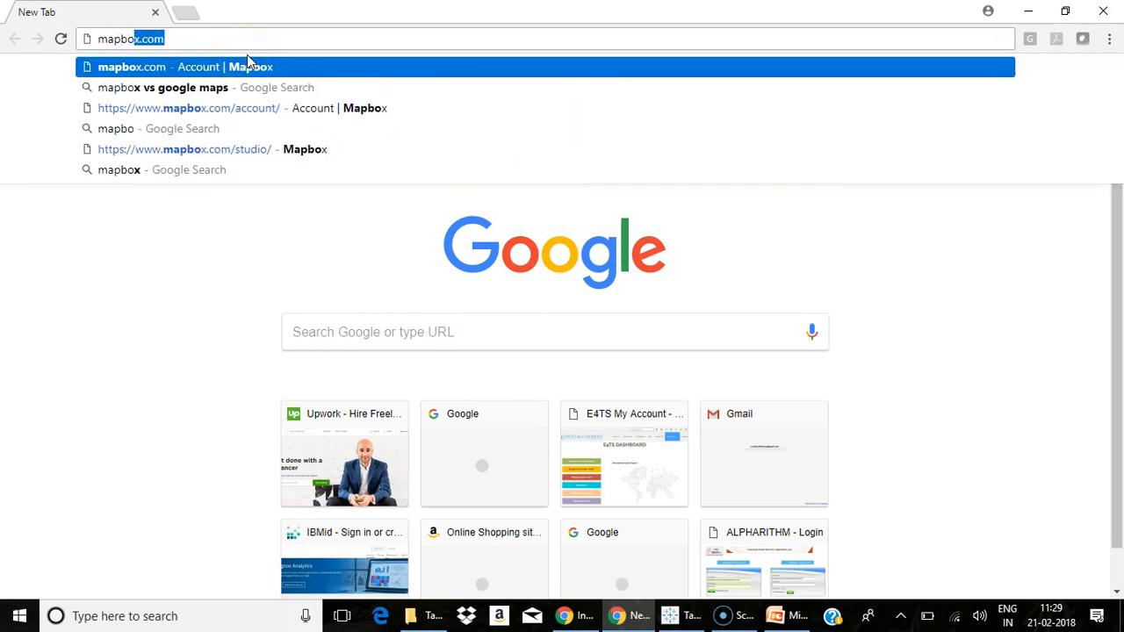
click(252, 64)
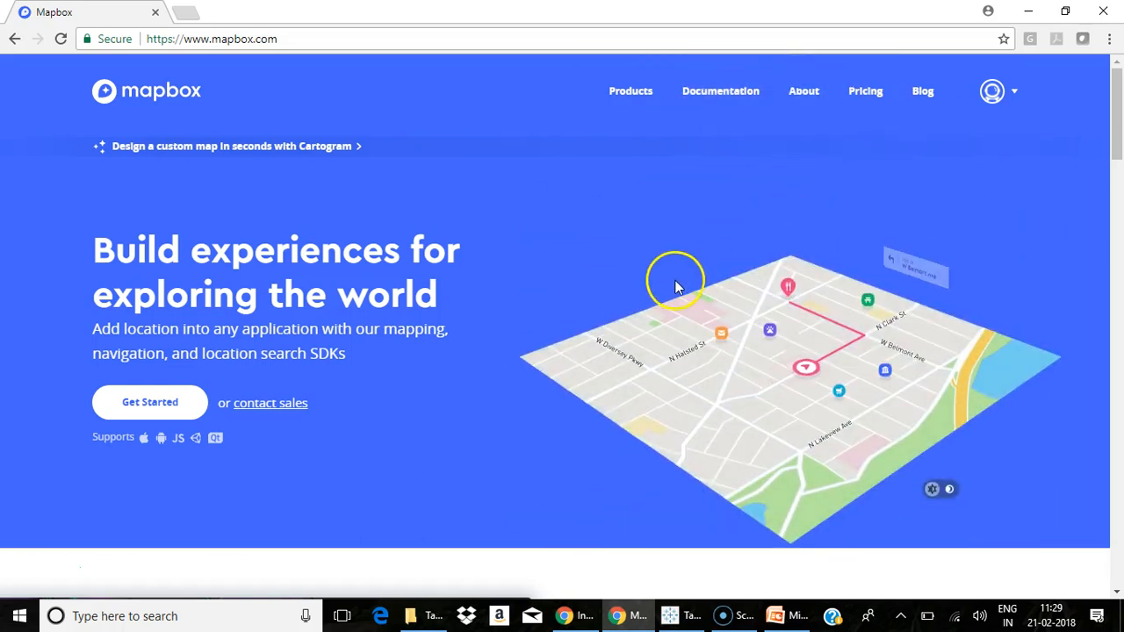
- Copy the default public access token from the Mapbox account page
click(1016, 93)
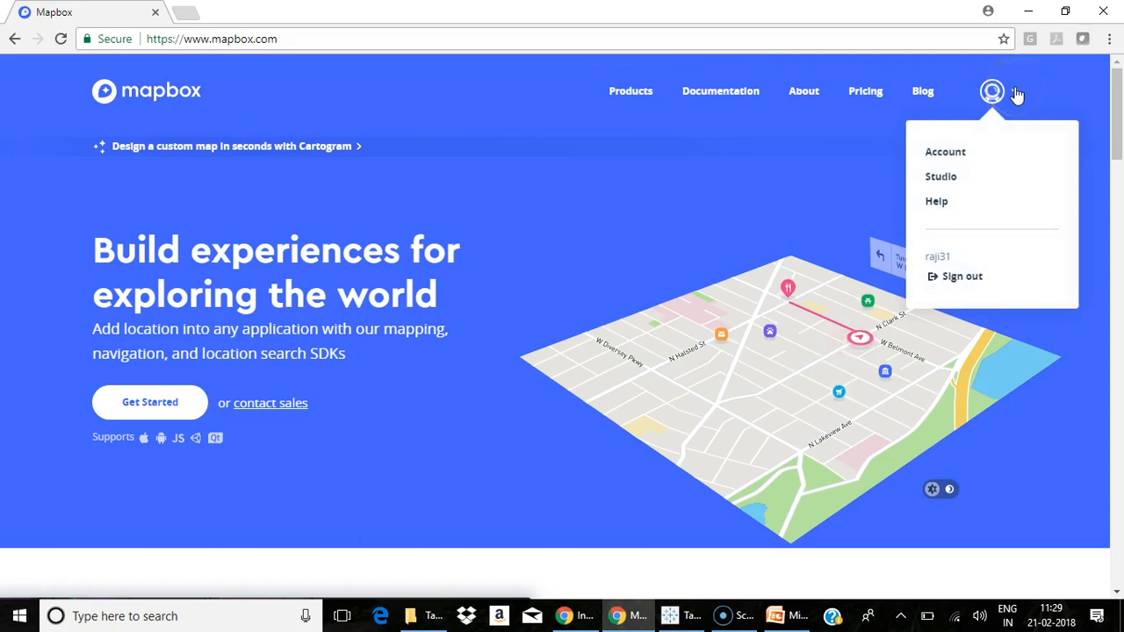
click(940, 155)
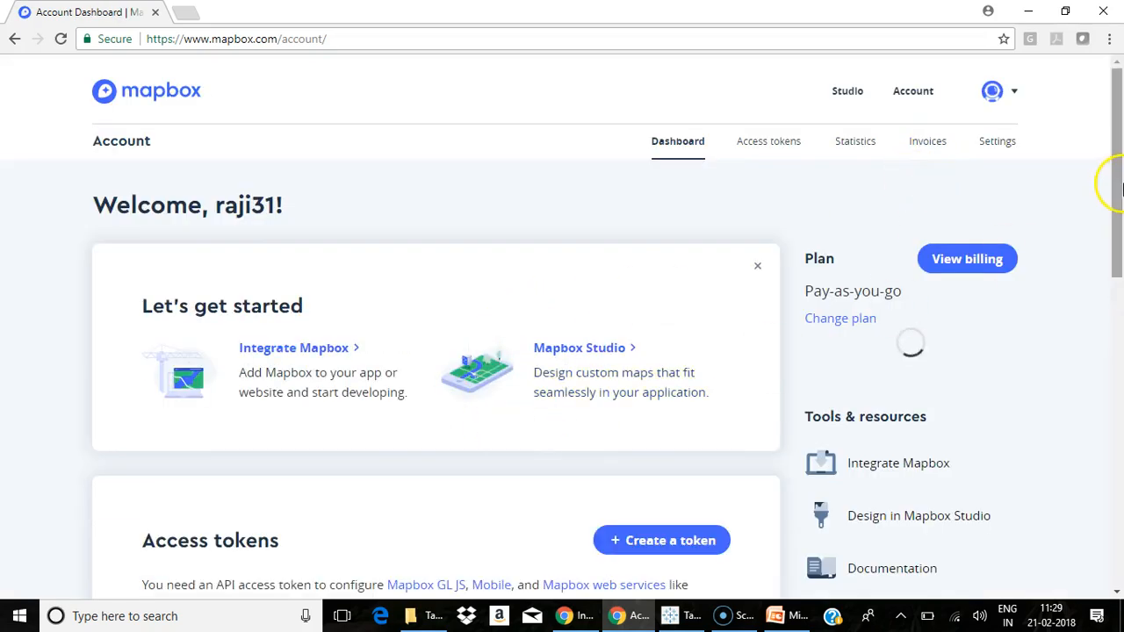
drag(1111, 155, 1111, 231)
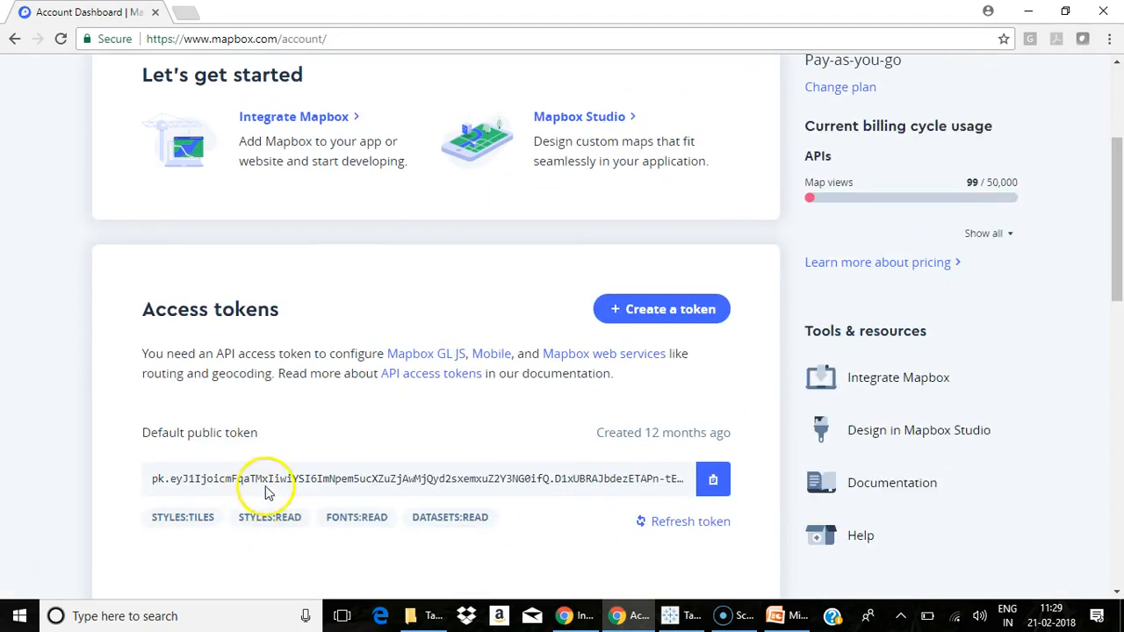
click(713, 483)
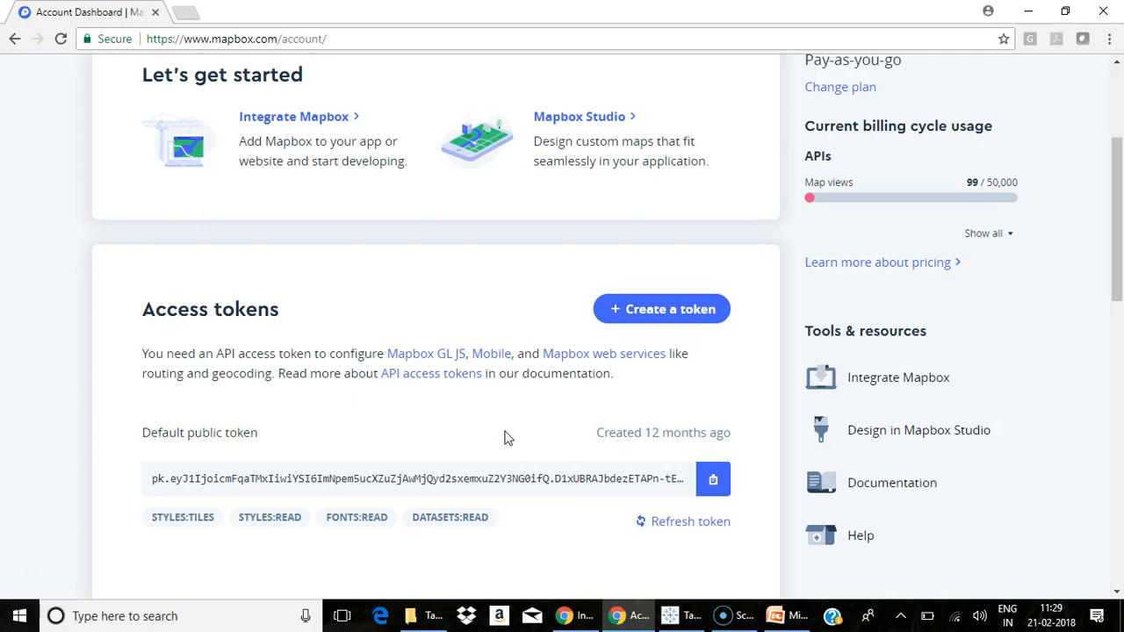
- Switch back to Tableau and paste the API access token for a Classic Mapbox map
click(691, 617)
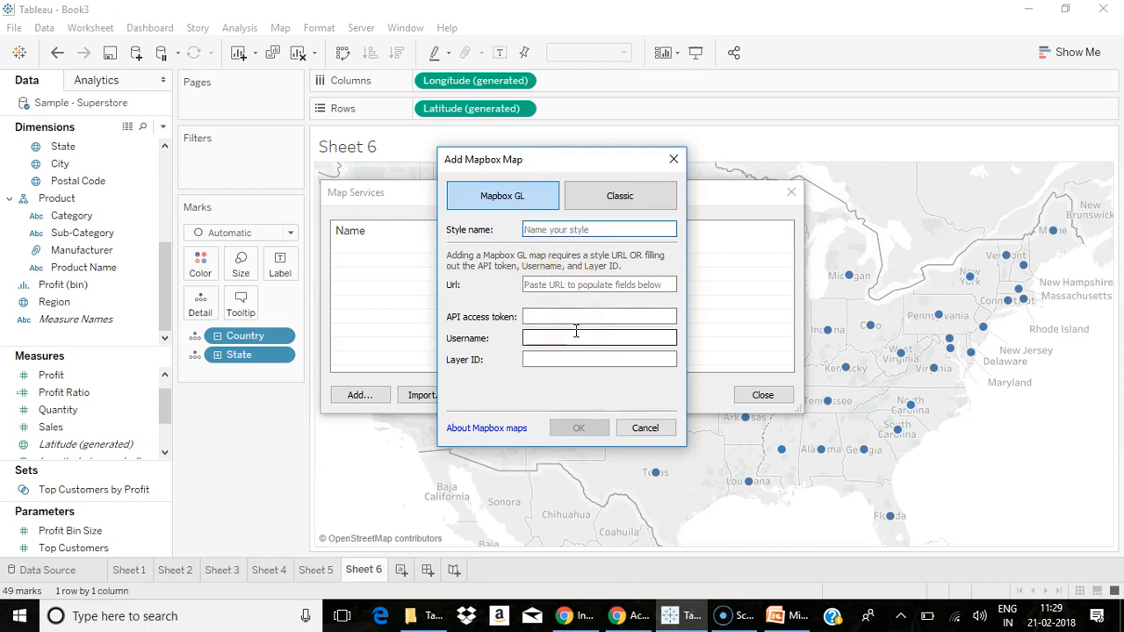
click(591, 200)
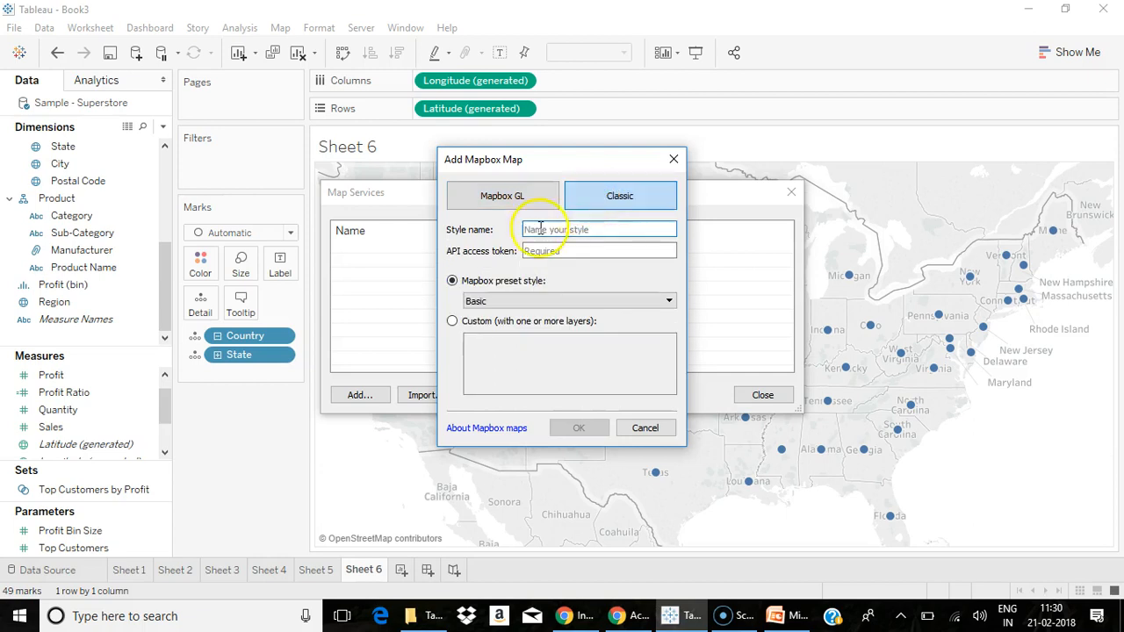
click(555, 298)
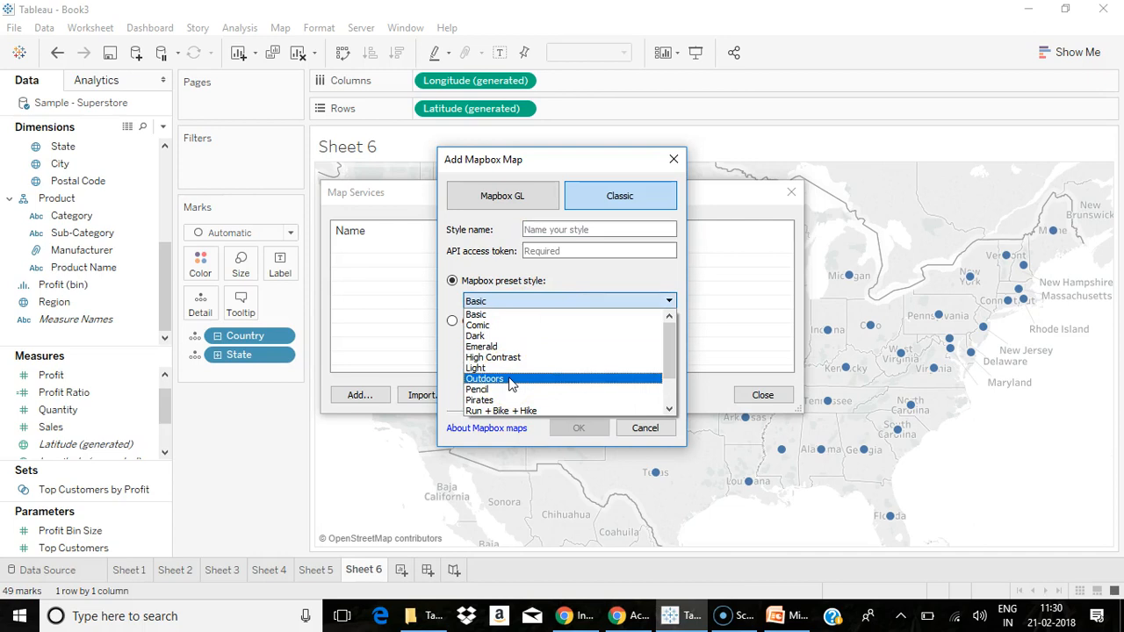
click(562, 252)
right_click(562, 252)
click(602, 341)
- Name the style Satellite and add the Mapbox map with the Satellite preset style
click(584, 230)
text(Satellite)
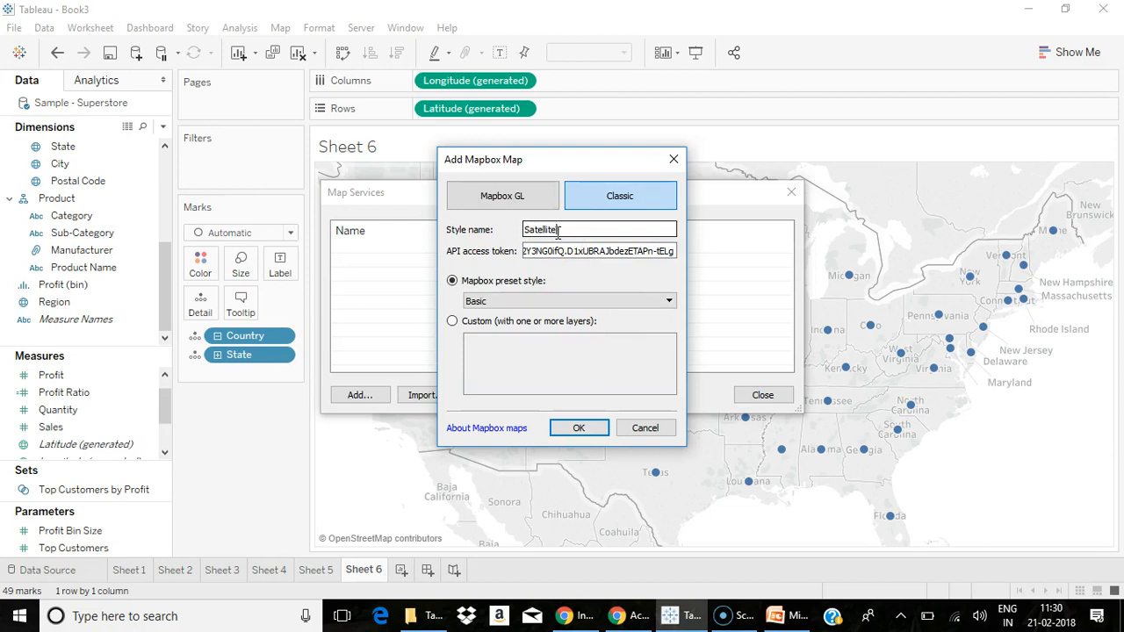
click(535, 301)
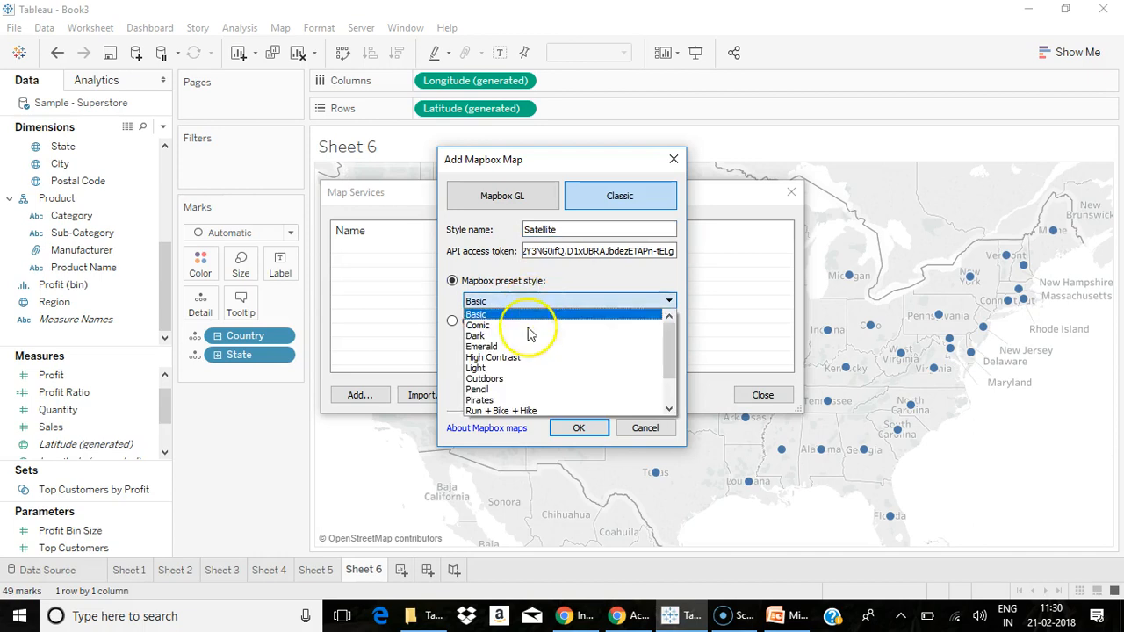
click(522, 391)
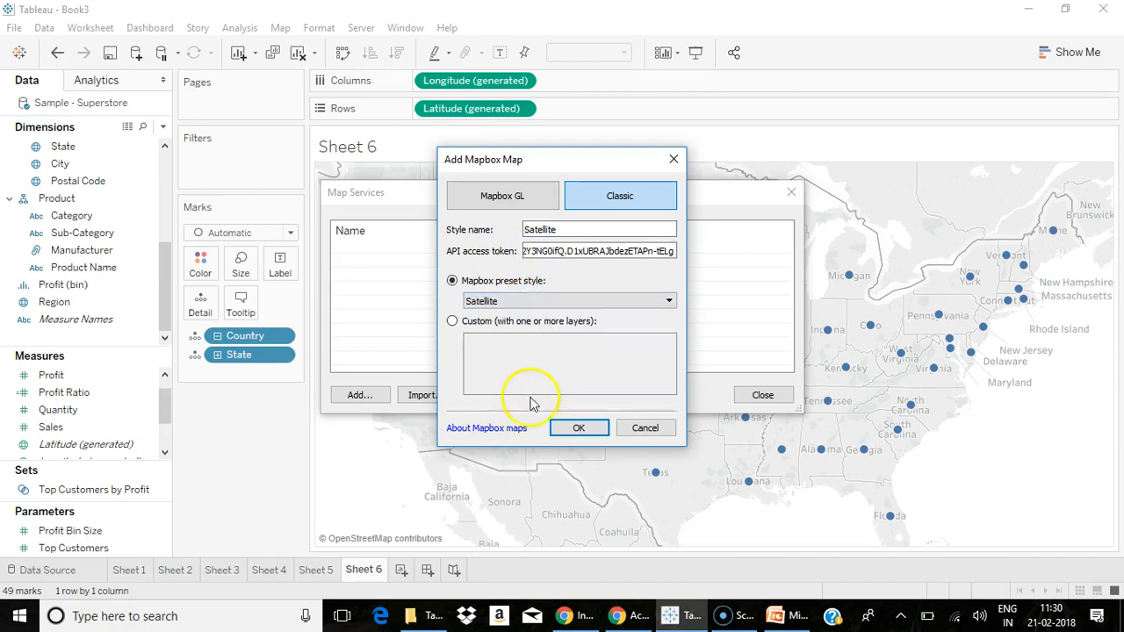
click(579, 427)
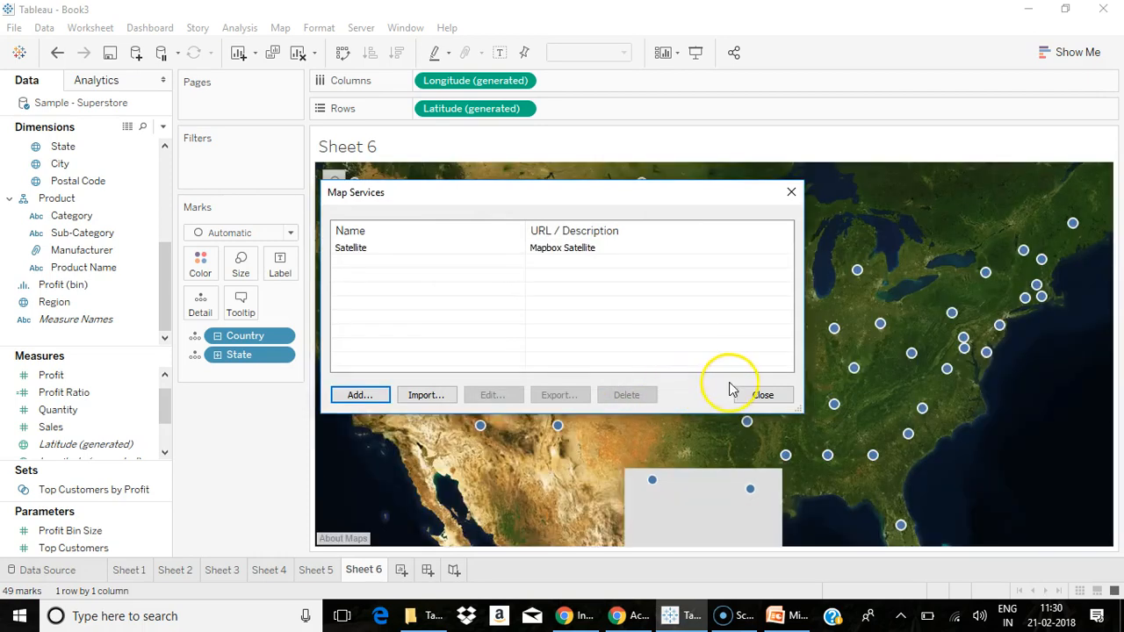
click(760, 395)
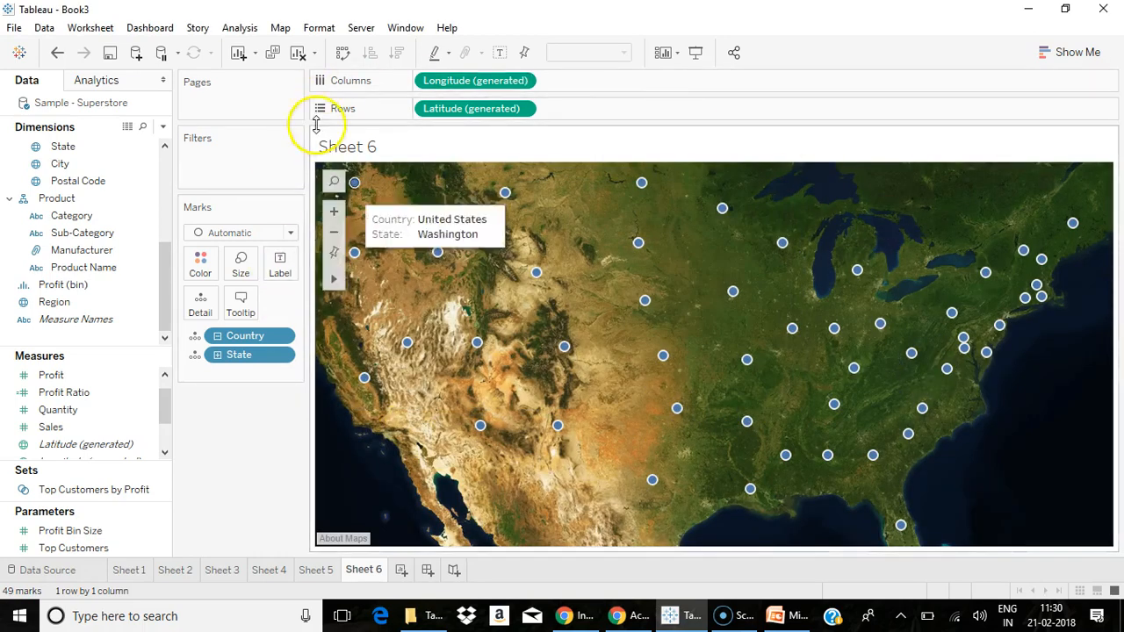
- Show the map layer settings for the satellite map
click(280, 27)
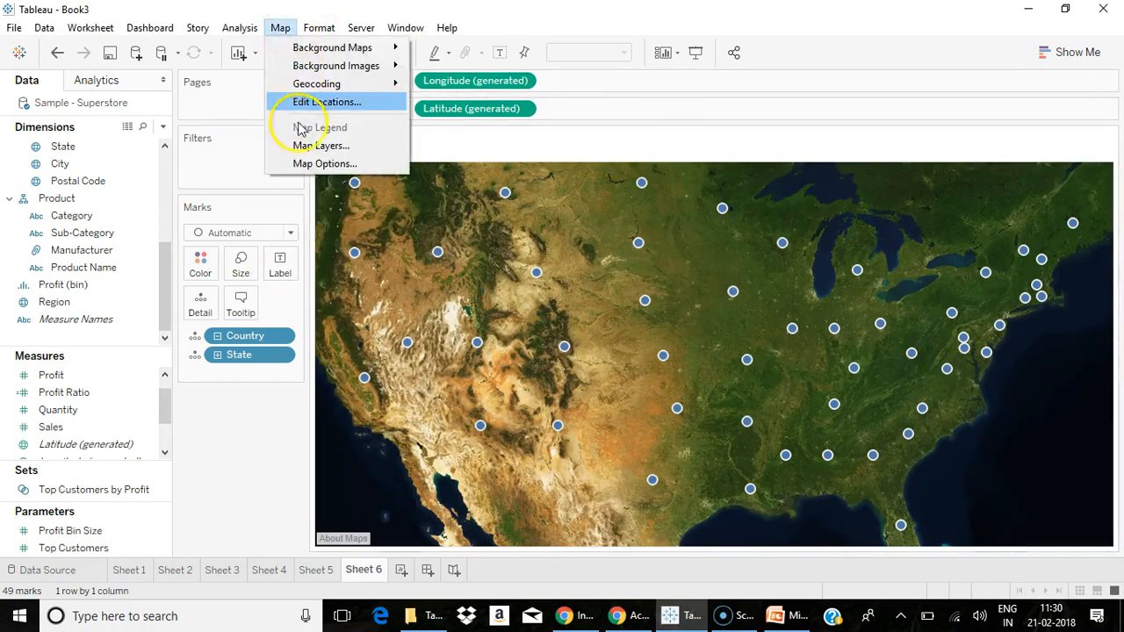
click(283, 143)
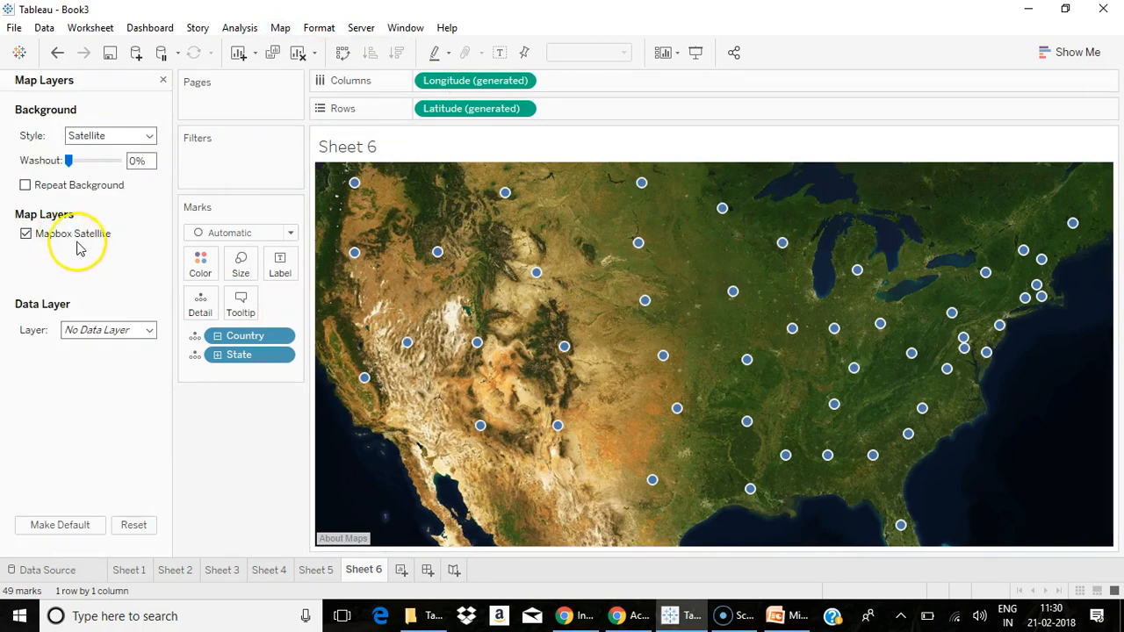
- Switch the background map to Tableau, and undo the switch
click(280, 27)
mouse_move(319, 27)
mouse_move(275, 26)
mouse_move(359, 48)
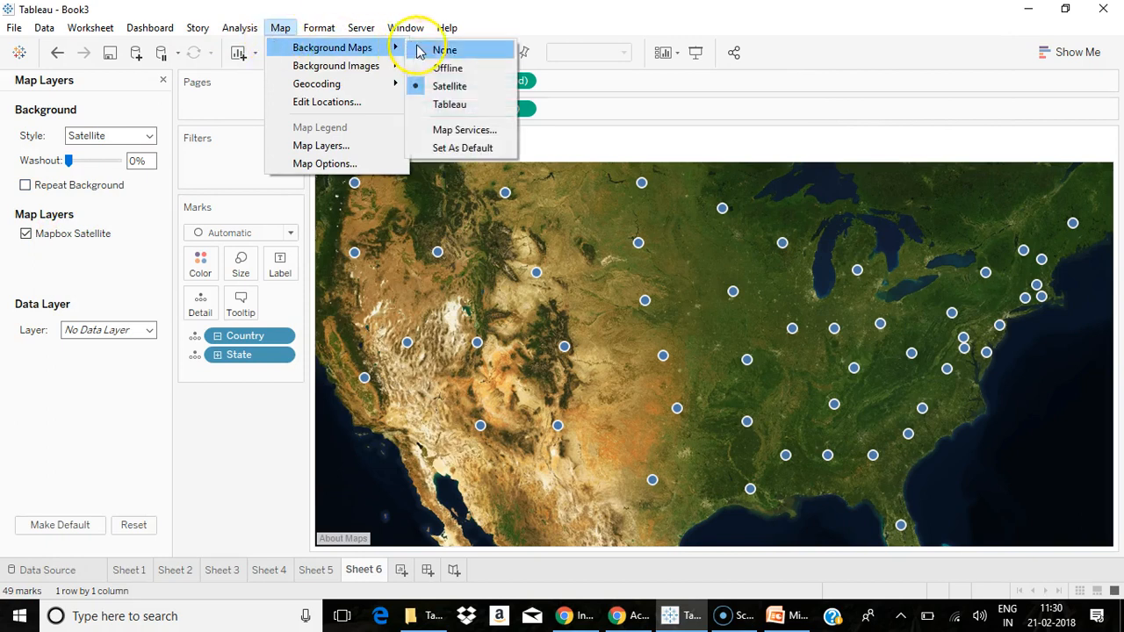
click(446, 104)
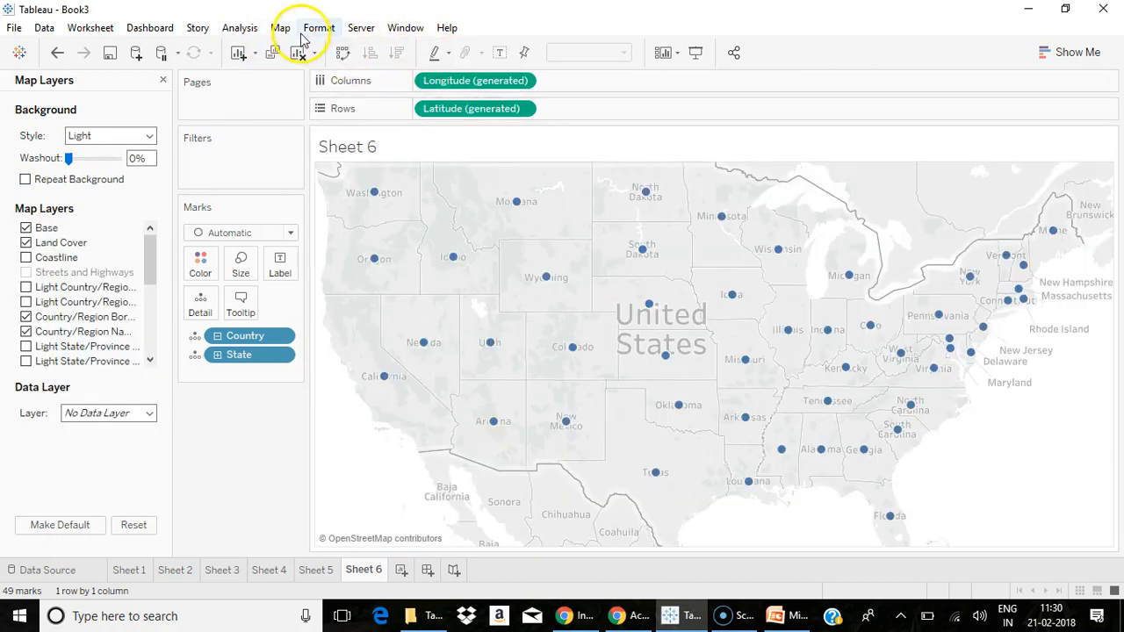
click(57, 53)
- Start adding a second Classic Mapbox map in the map services, with the Outdoors preset style
click(280, 27)
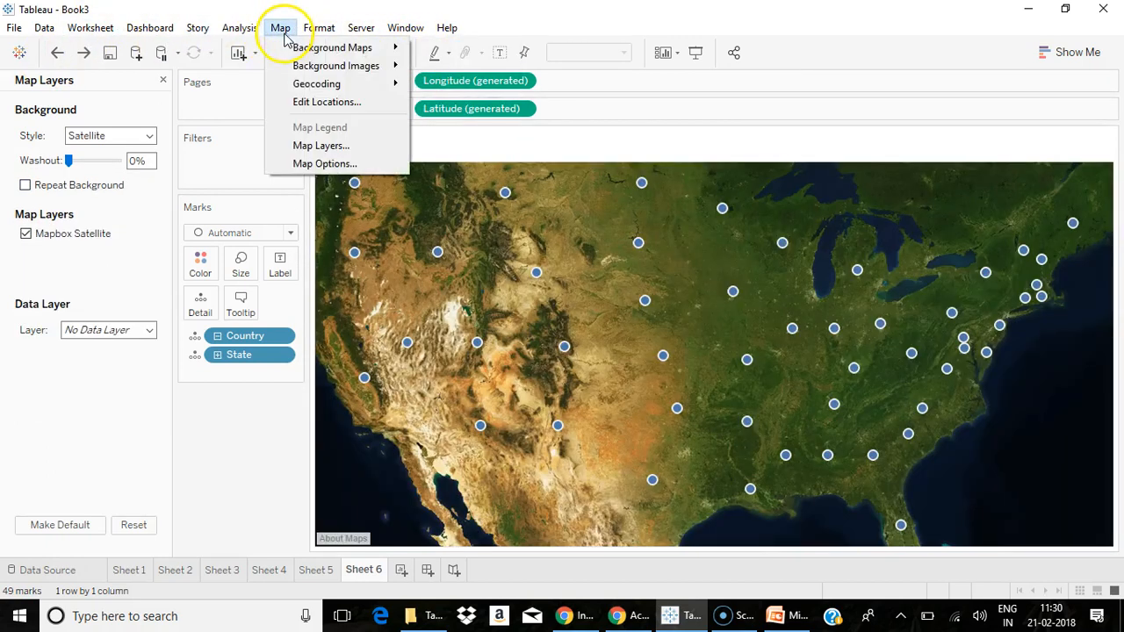
mouse_move(389, 50)
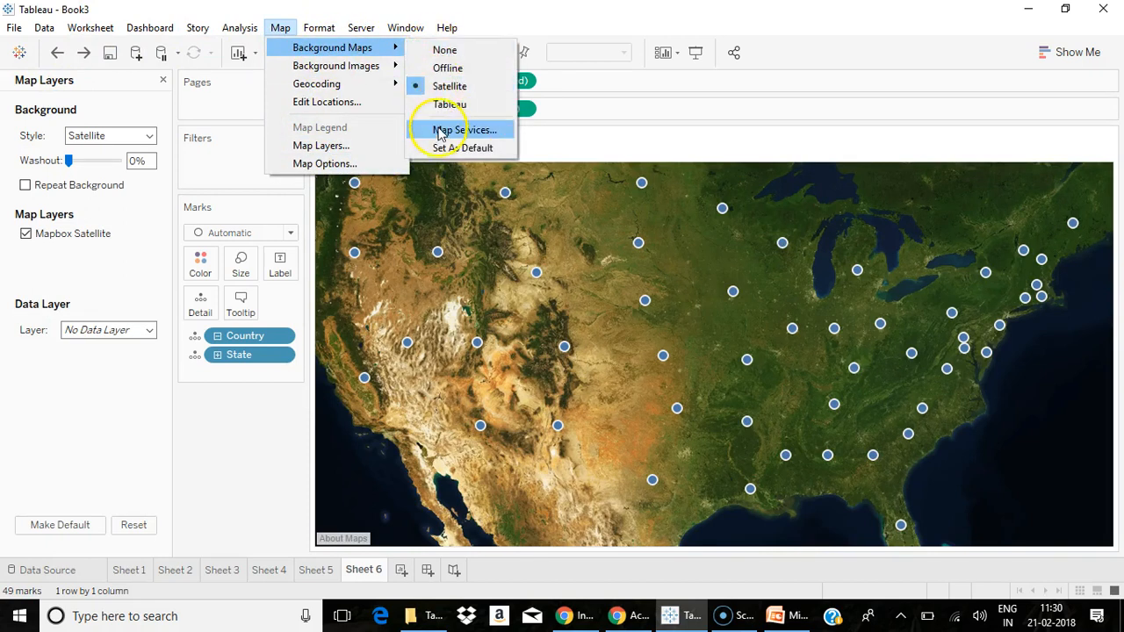
click(440, 131)
click(359, 396)
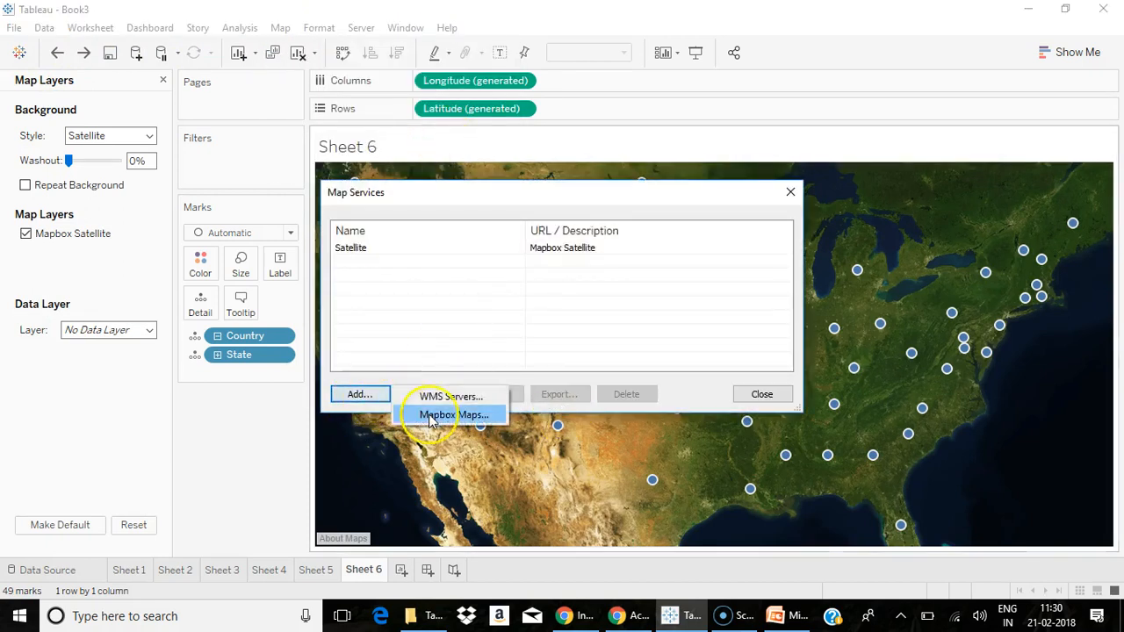
click(436, 418)
click(609, 195)
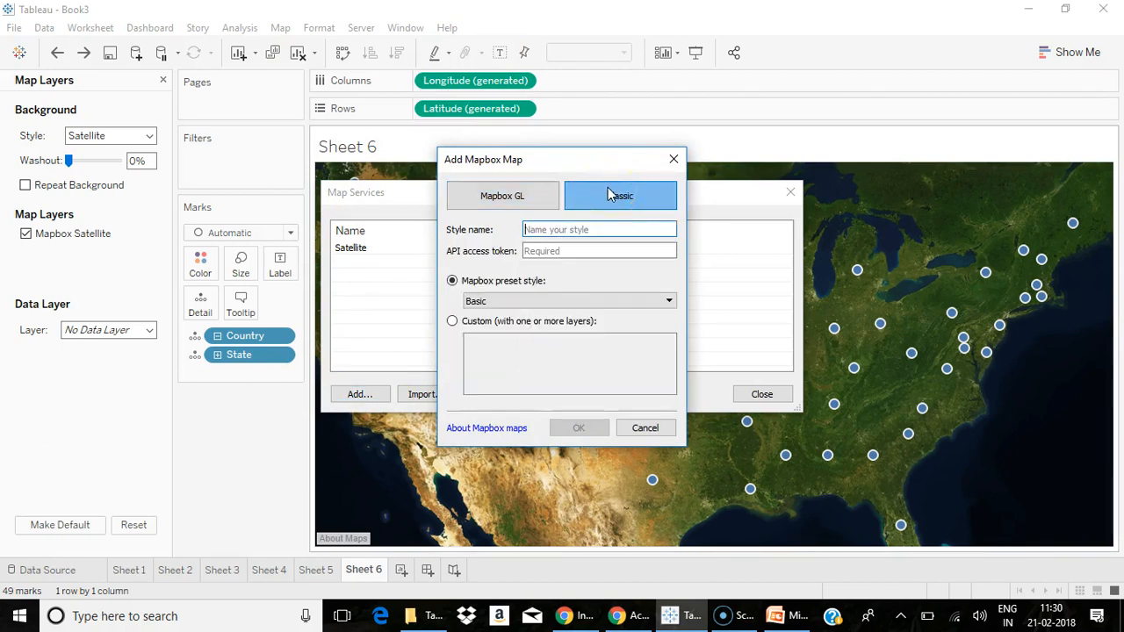
click(585, 302)
click(527, 386)
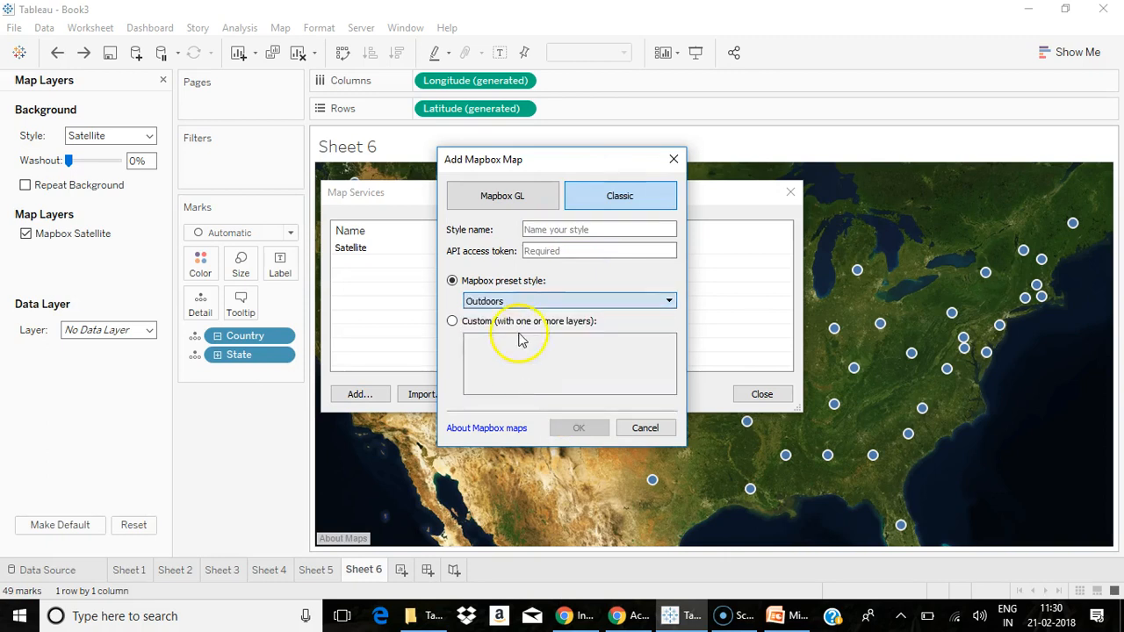
- Paste the API access token, name the style Outdoor, and add the Mapbox map to the map services
right_click(551, 251)
click(586, 340)
click(560, 230)
text(Outdoor)
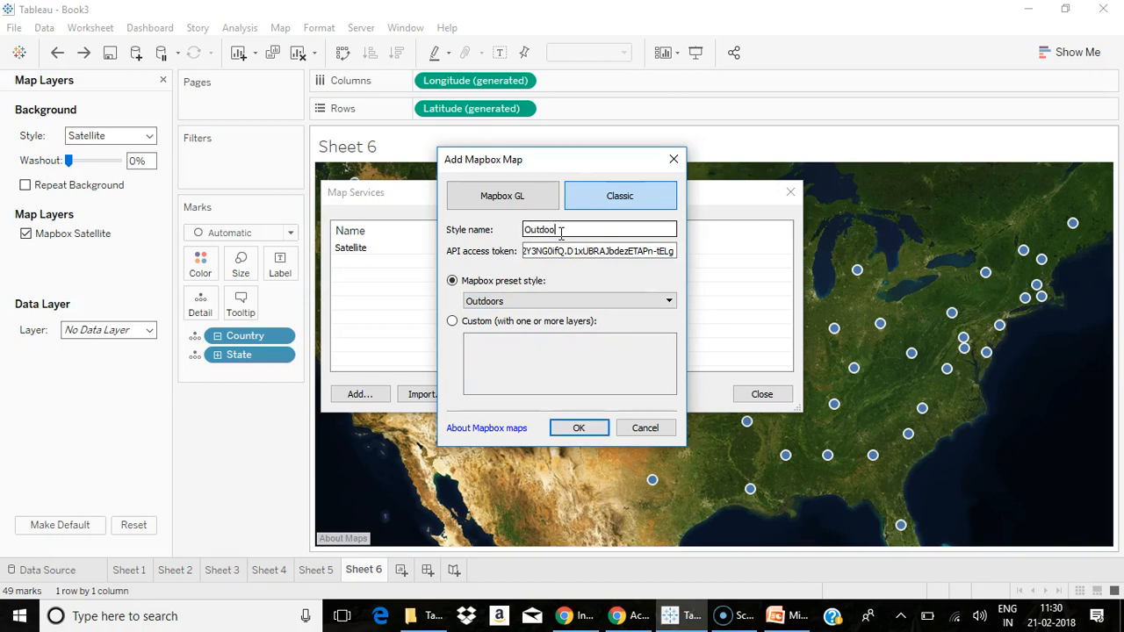
click(573, 429)
click(757, 397)
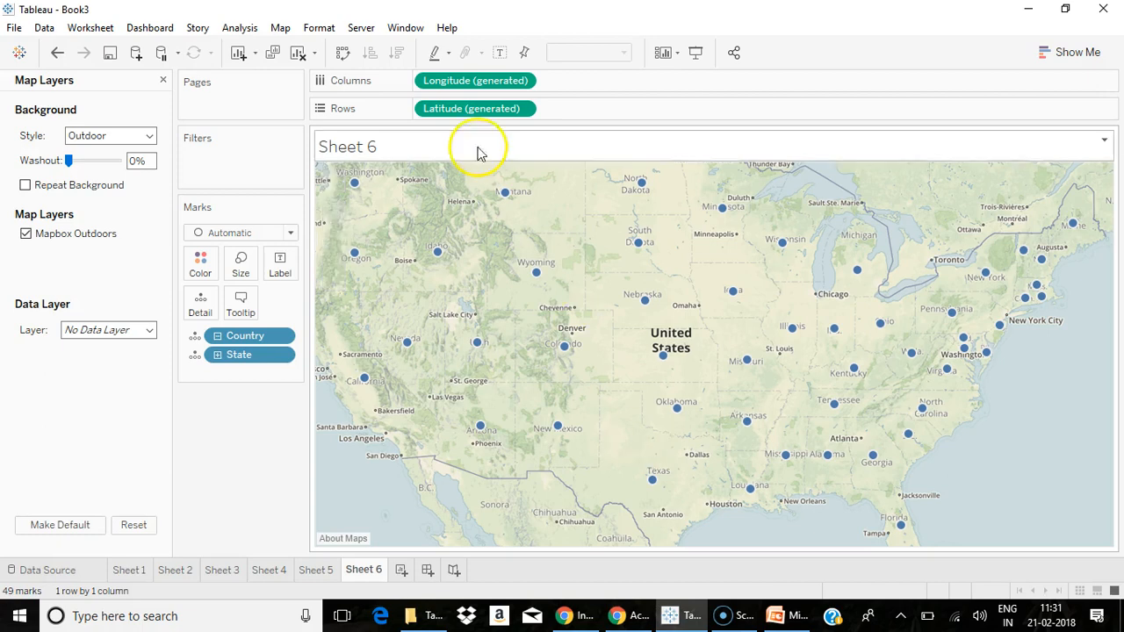
- Start a new WMS server connection in the background map services
click(280, 28)
mouse_move(286, 49)
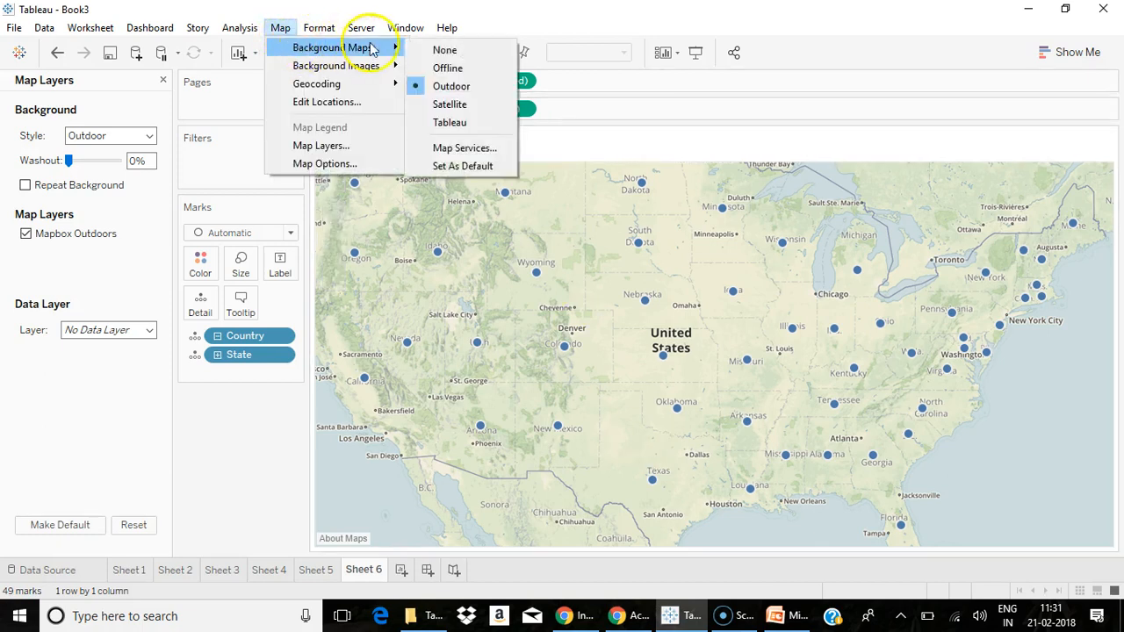
click(438, 145)
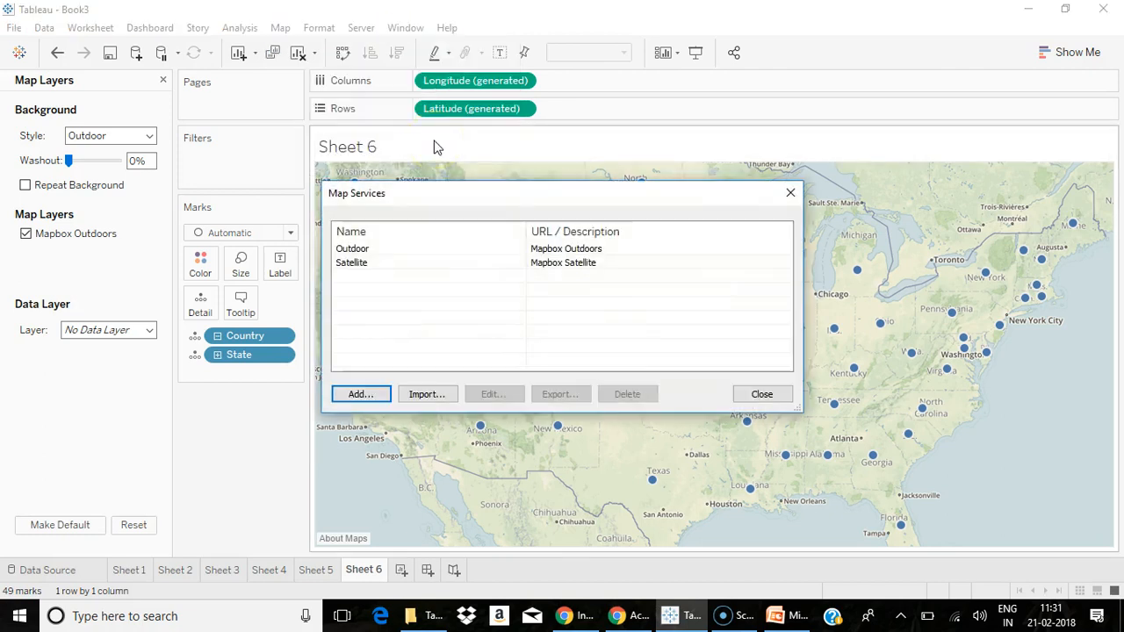
click(359, 394)
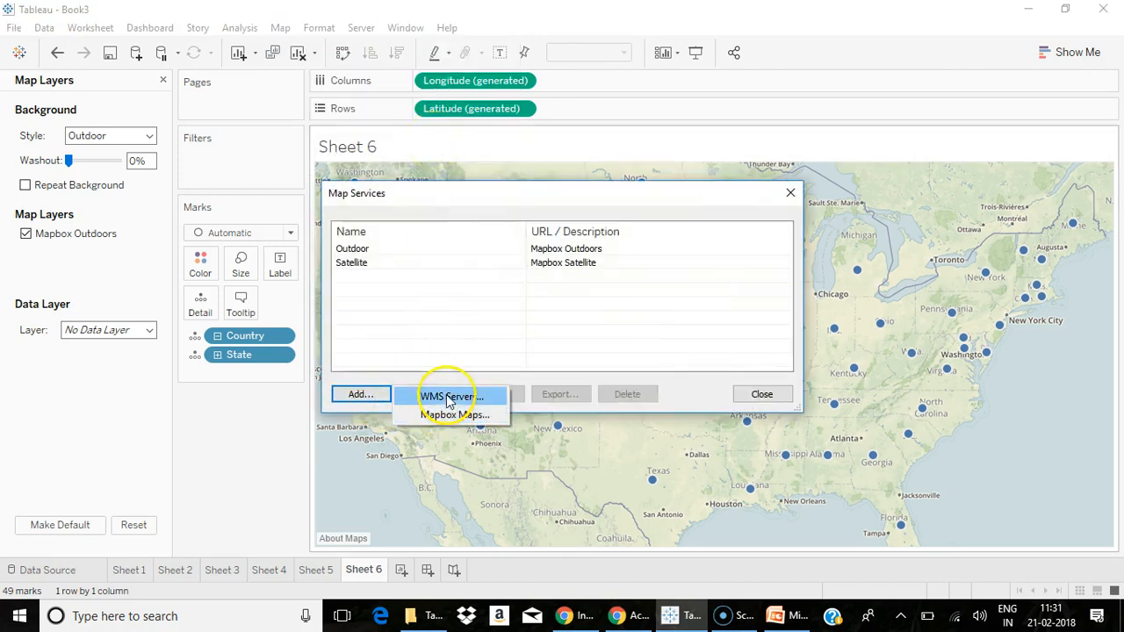
click(439, 396)
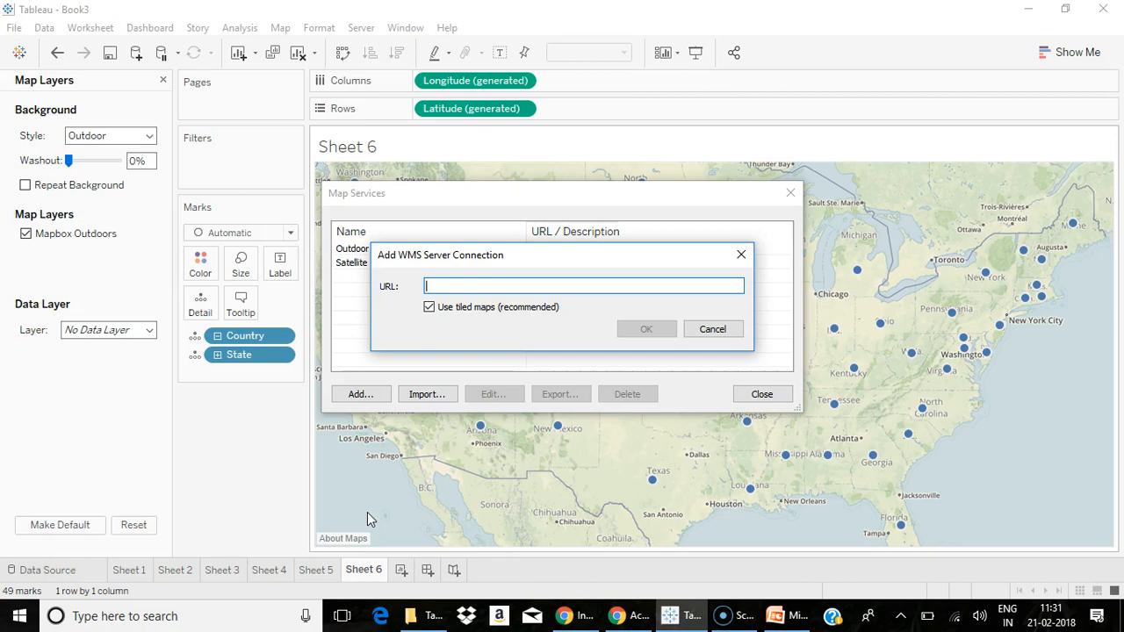
- Open the WMS URL text file from the Map source folder under Tableau and copy the GEBCO global bathymetric grid address
click(421, 616)
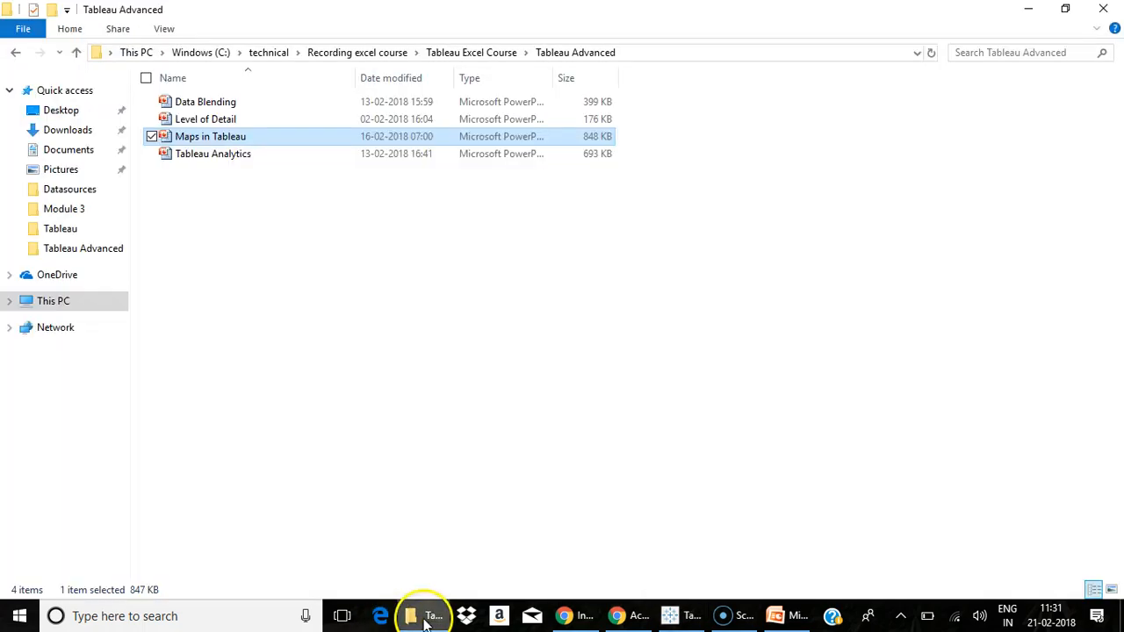
click(74, 190)
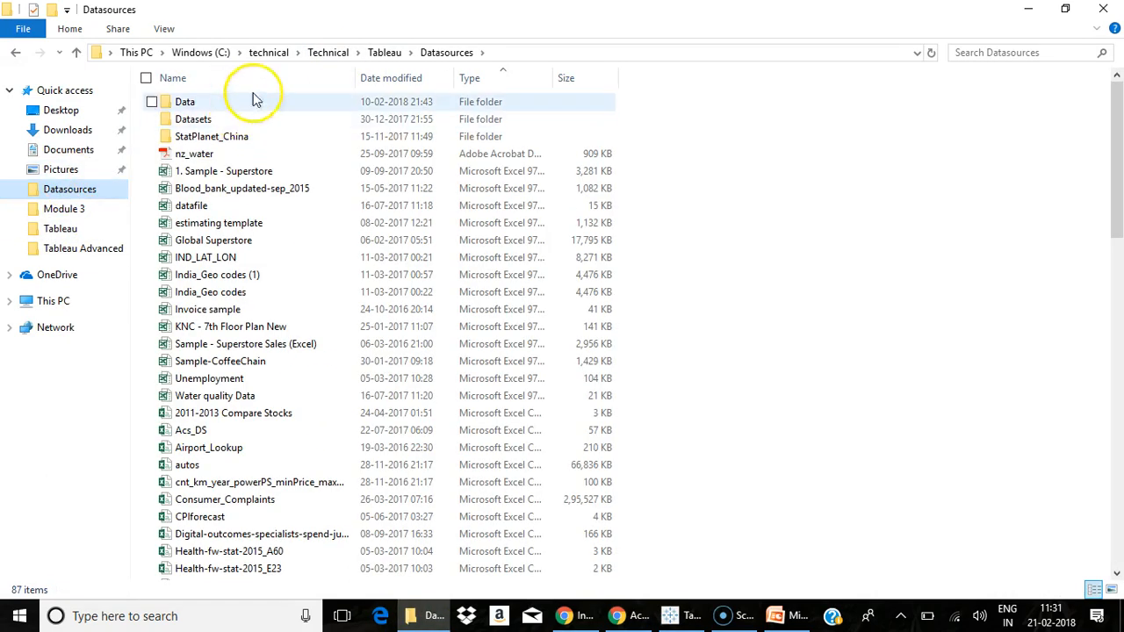
click(380, 55)
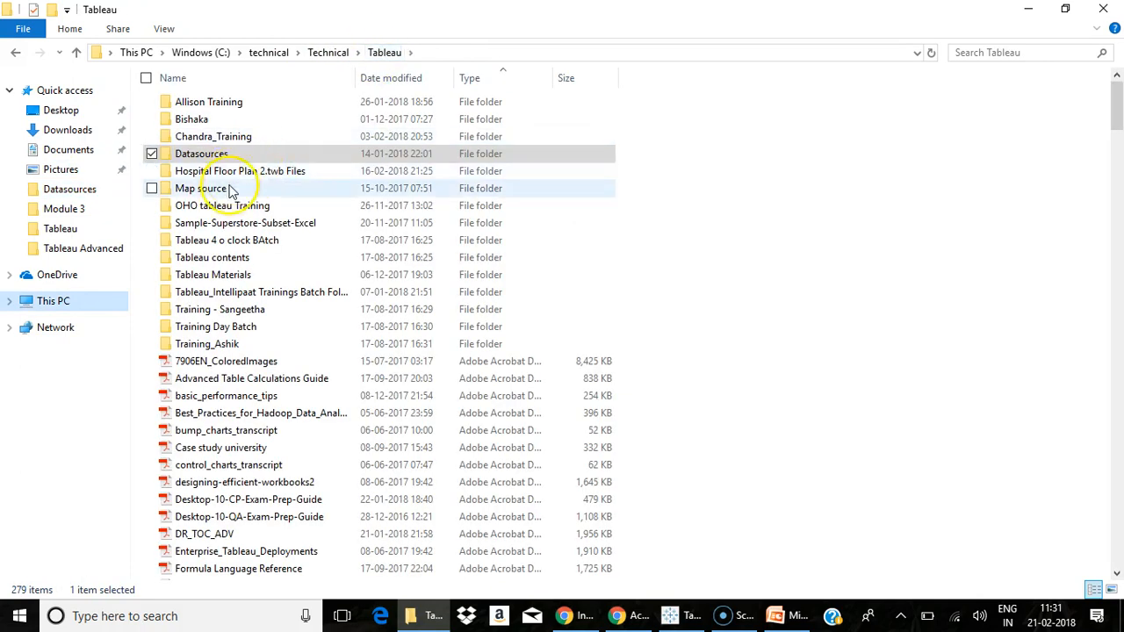
double_click(230, 188)
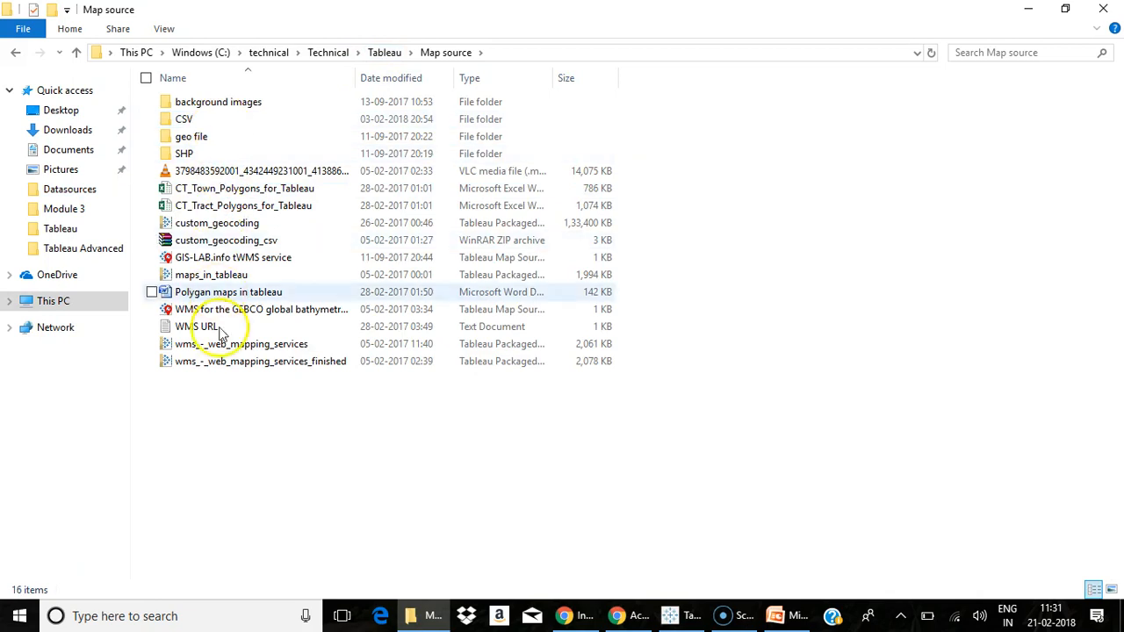
click(219, 330)
double_click(218, 330)
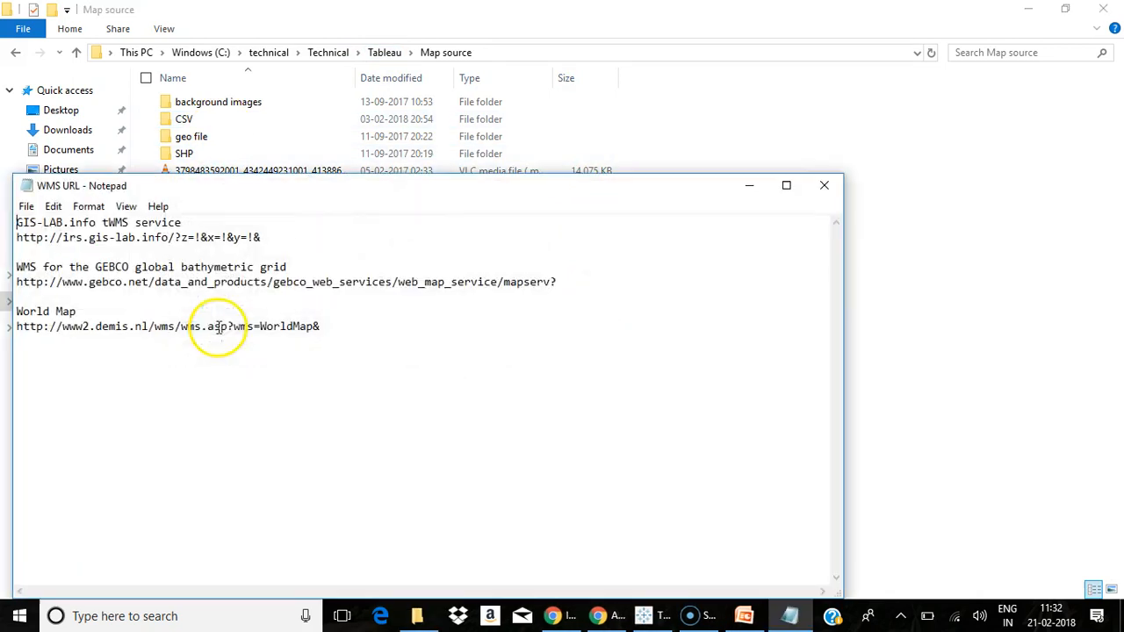
drag(579, 283, 13, 283)
key(ctrl+c)
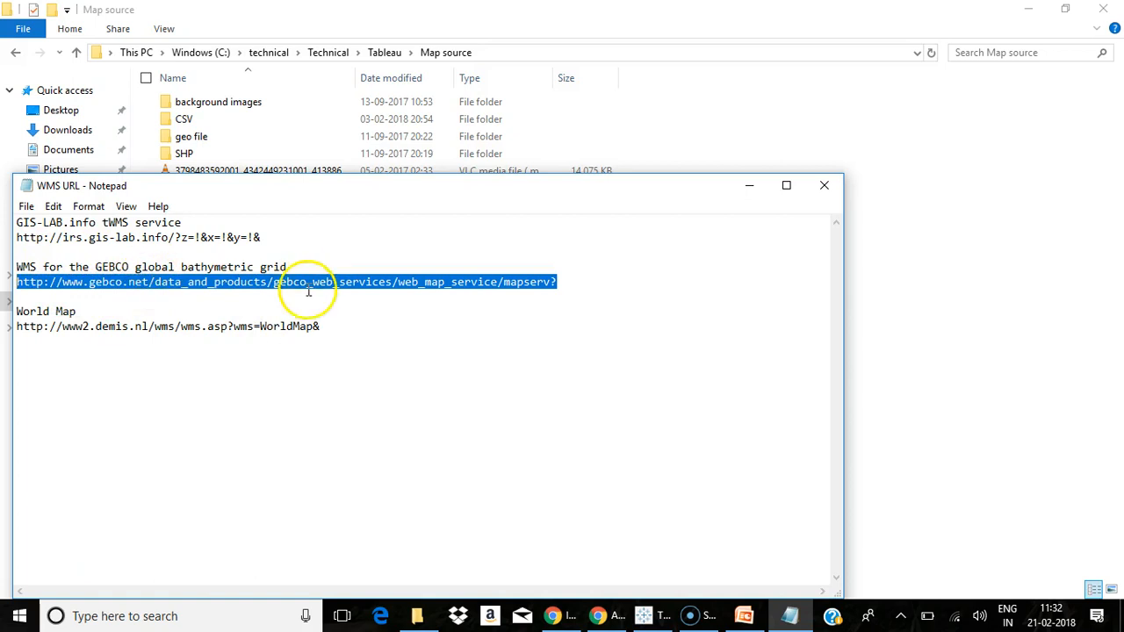
- Switch back to Tableau and add the copied GEBCO address as a WMS server connection with tiled maps
click(639, 615)
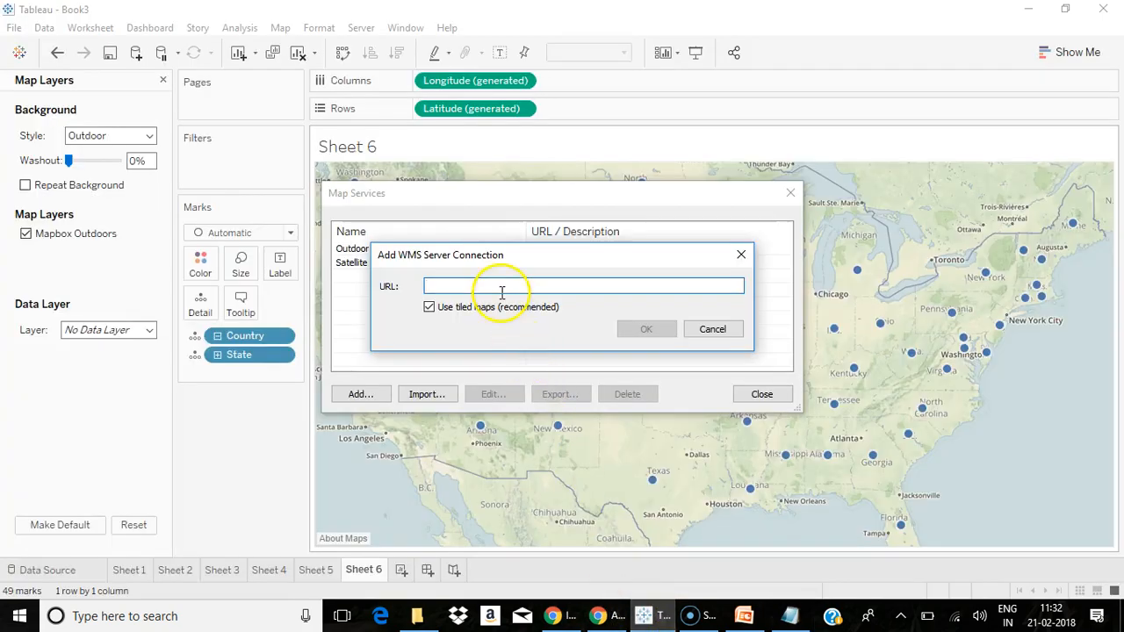
key(ctrl+v)
click(644, 330)
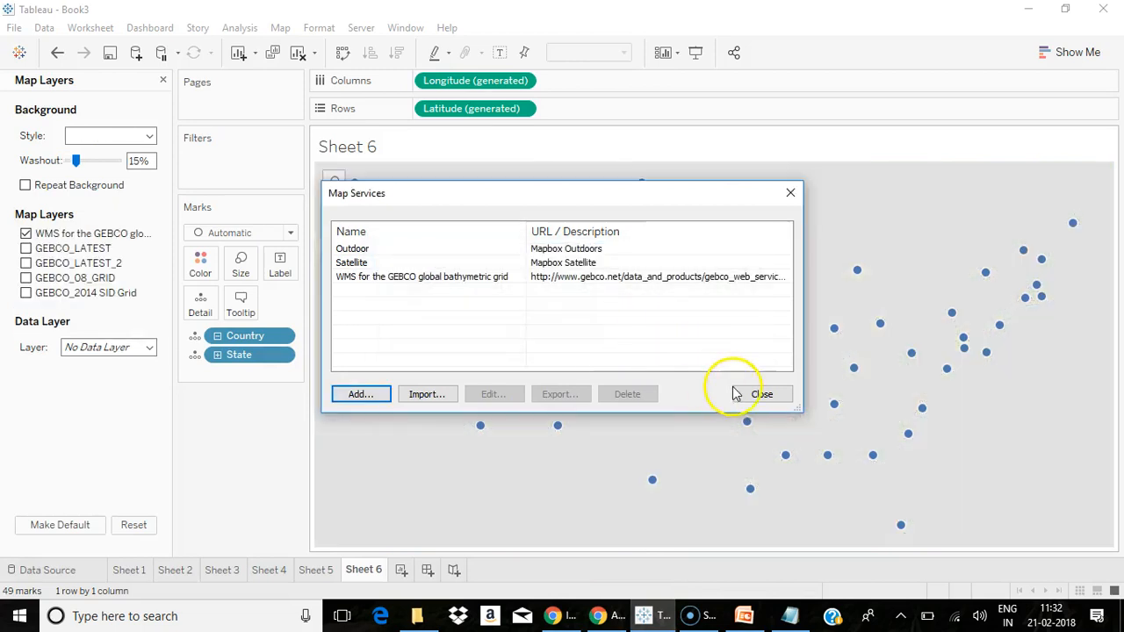
click(744, 394)
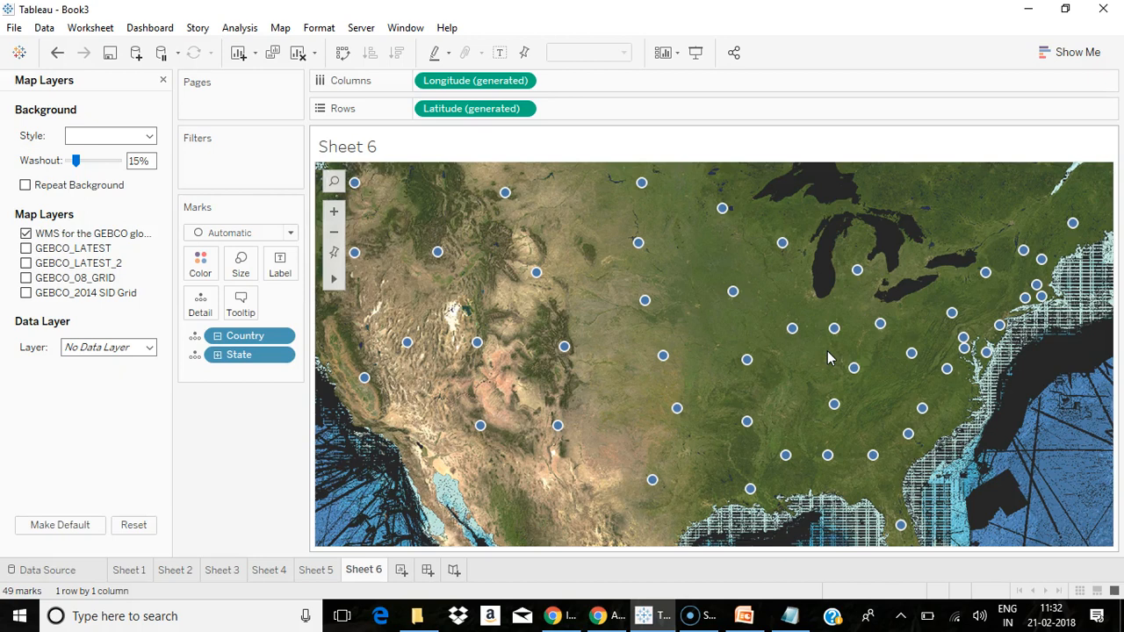
- View the export options for the GEBCO global bathymetric grid map service, leaving without saving a file
click(280, 27)
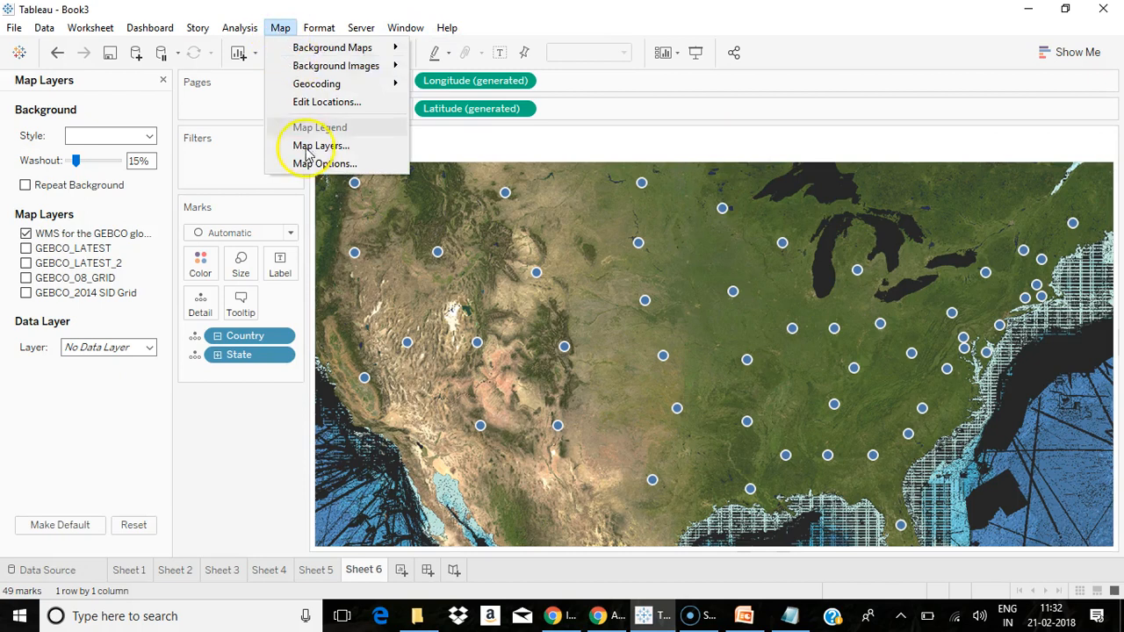
mouse_move(351, 48)
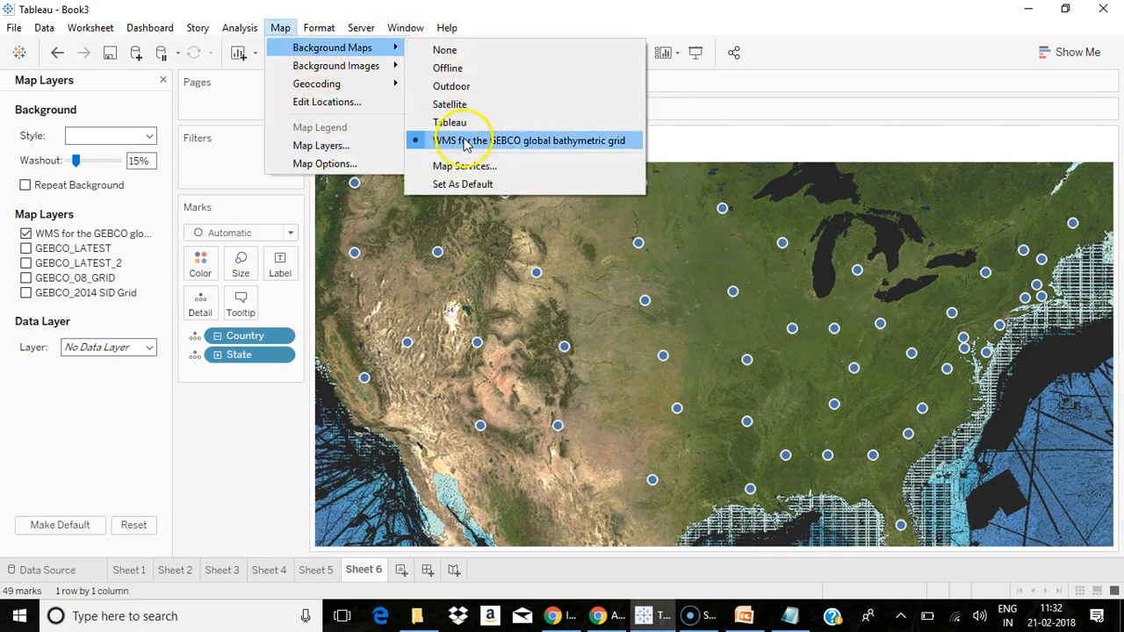
click(465, 165)
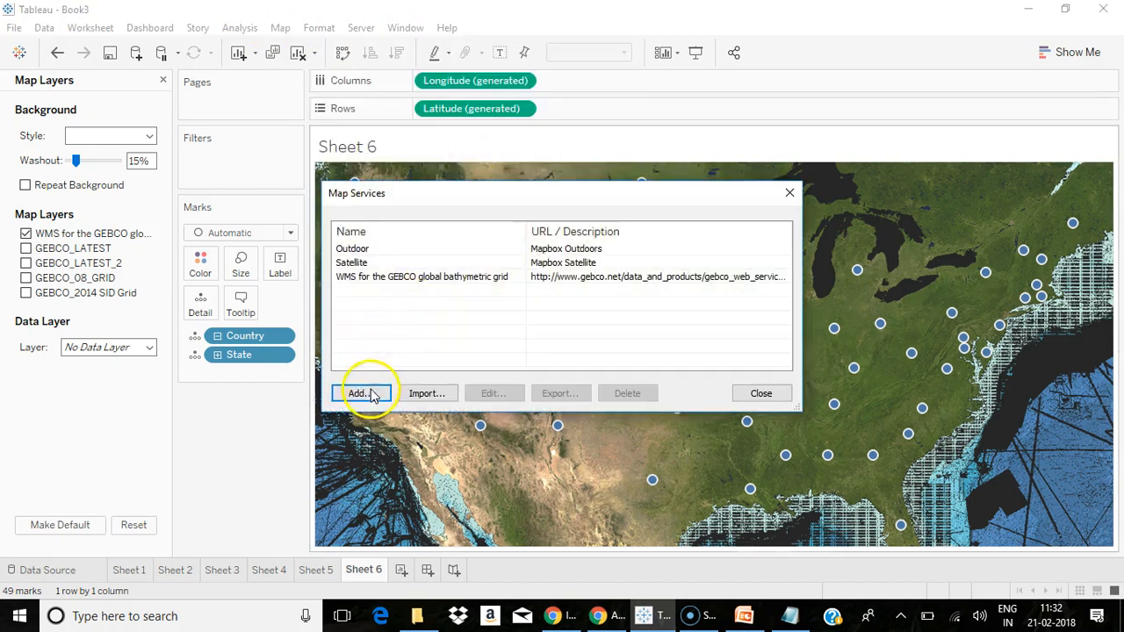
click(450, 275)
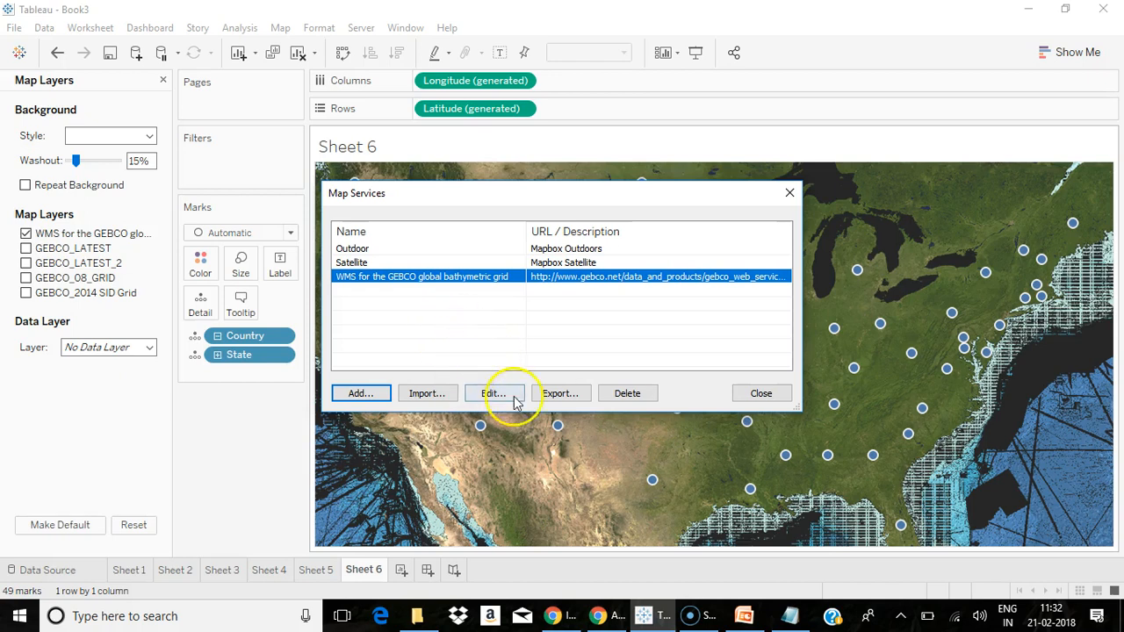
click(553, 395)
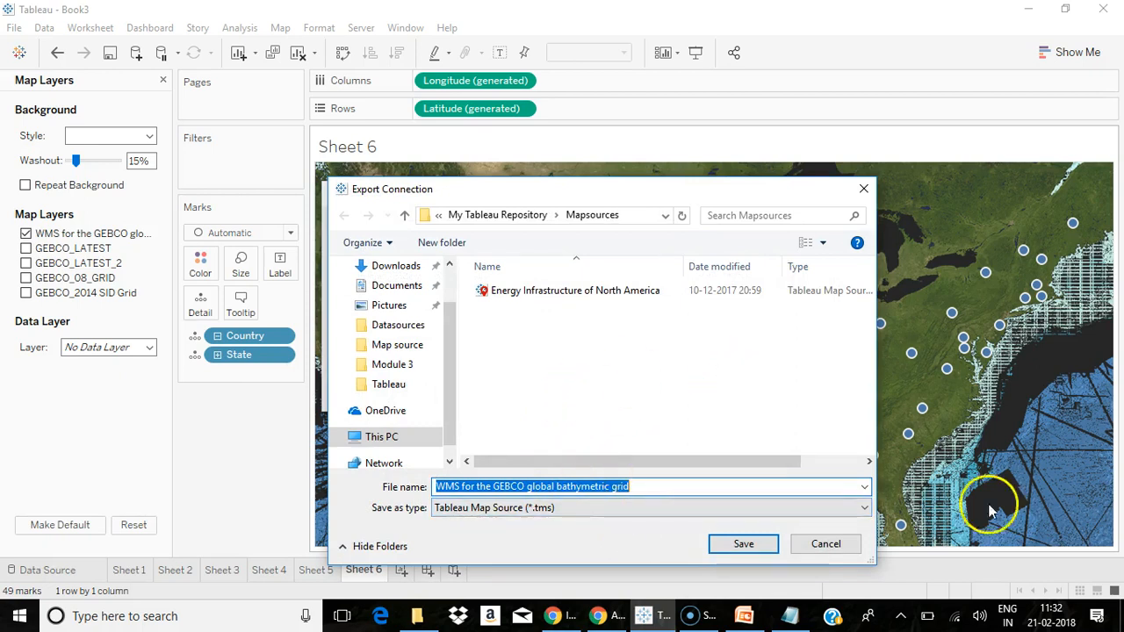
click(821, 543)
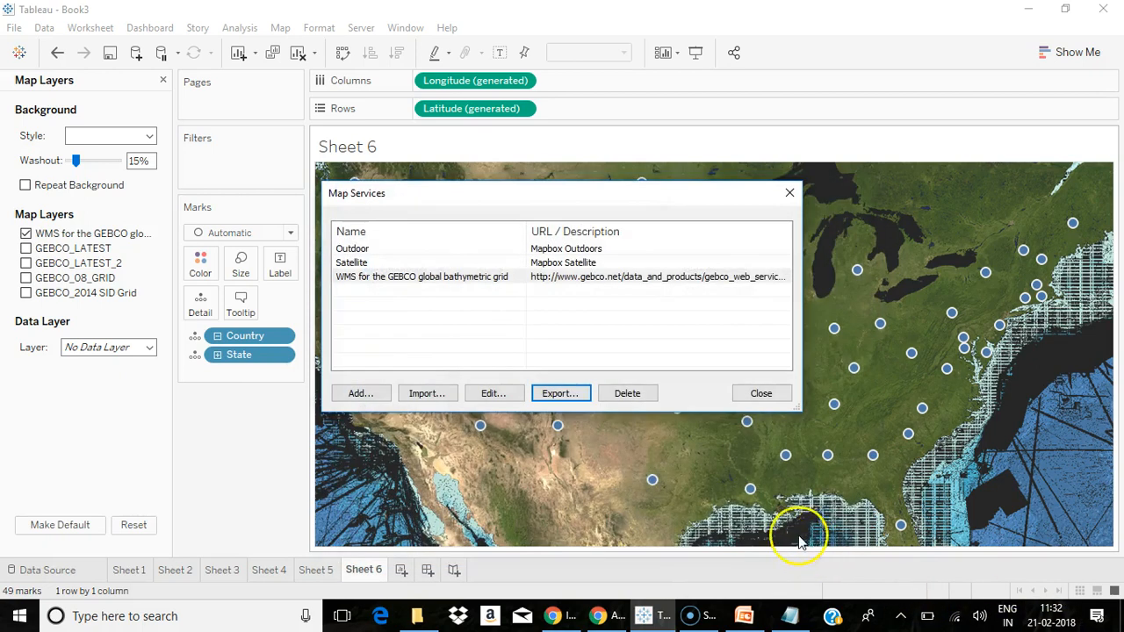
click(752, 397)
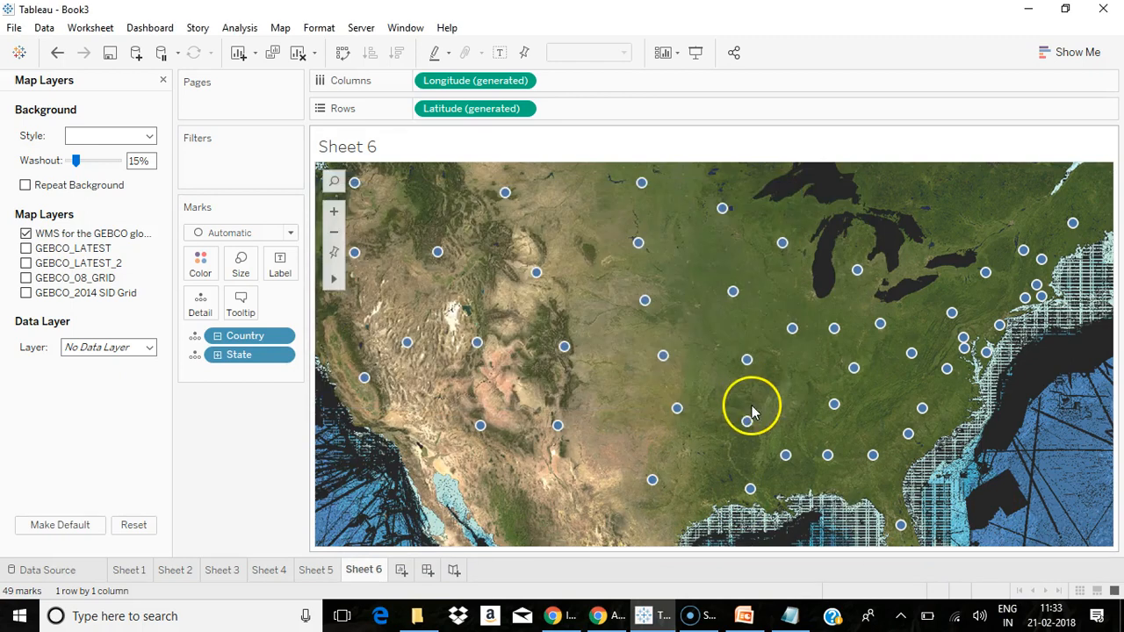
- View the settings for adding a background image to the Sheet 6 map, leaving without adding one
click(283, 32)
mouse_move(391, 65)
click(441, 72)
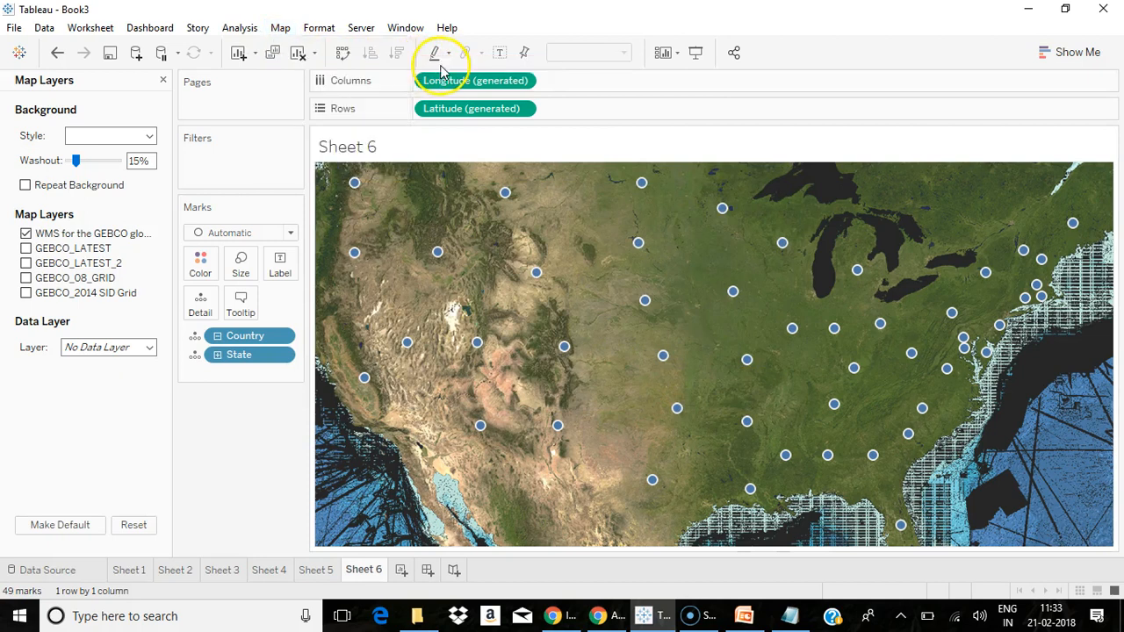
click(413, 369)
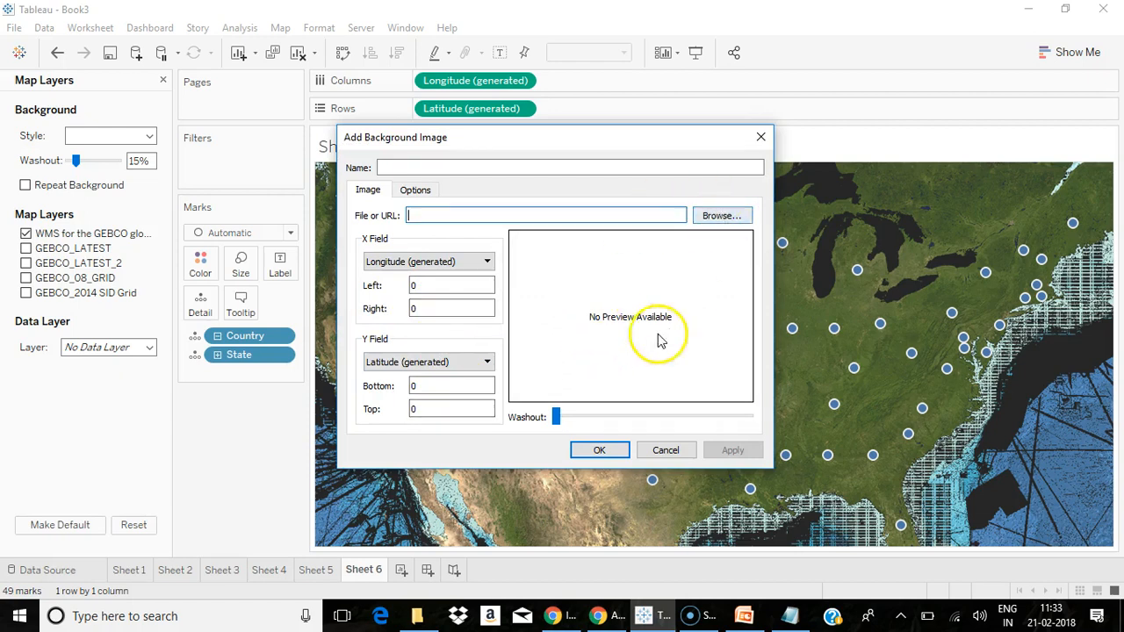
click(666, 450)
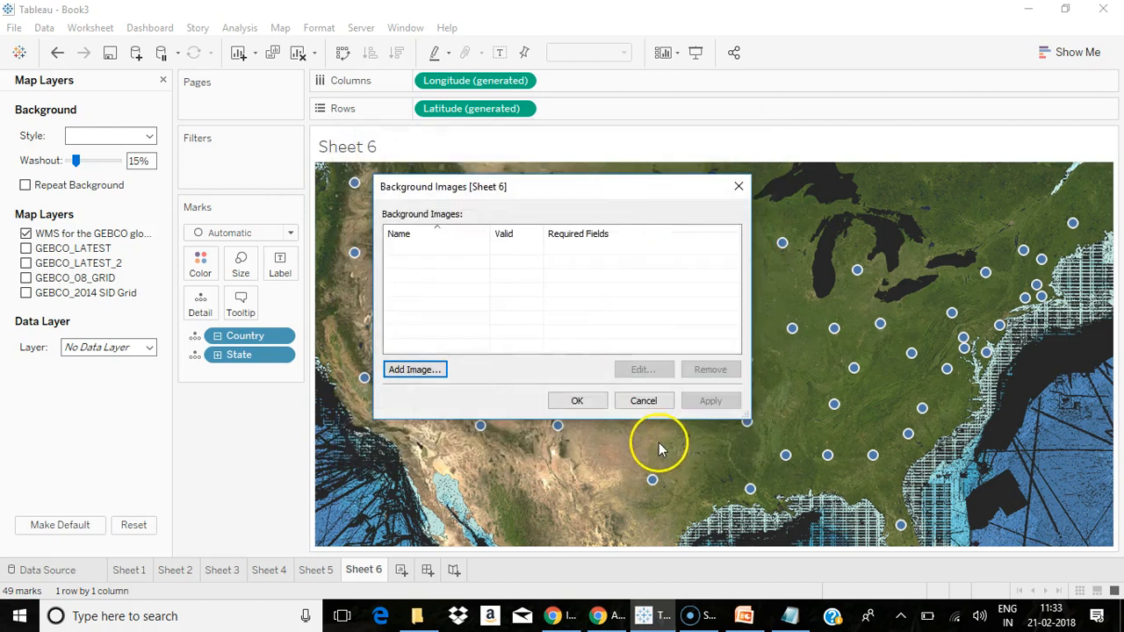
click(425, 378)
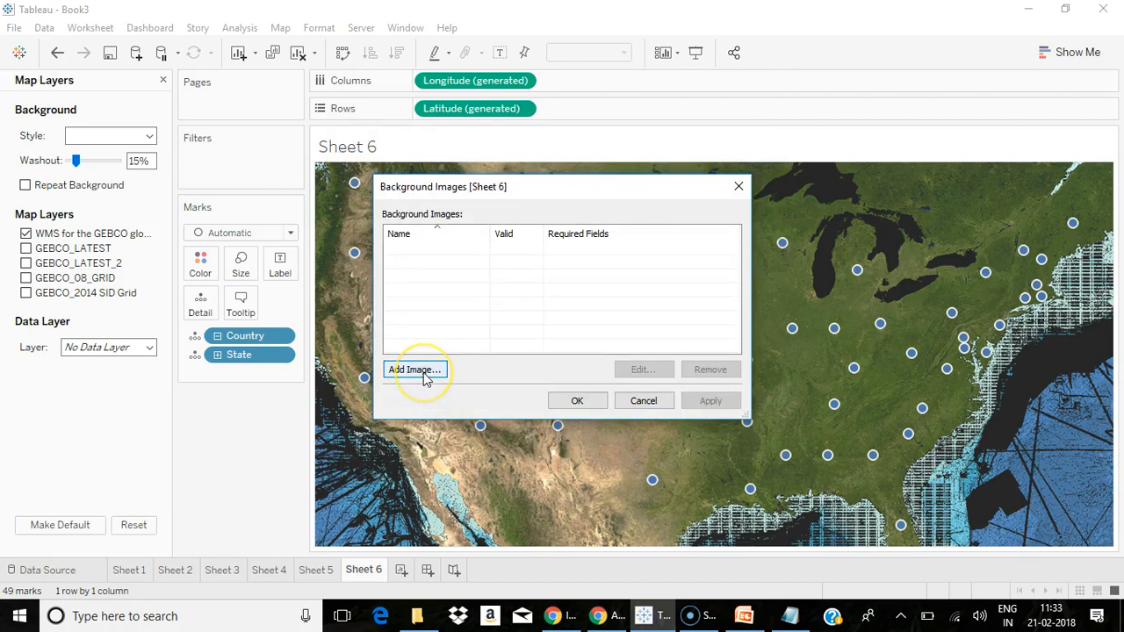
click(641, 401)
click(281, 29)
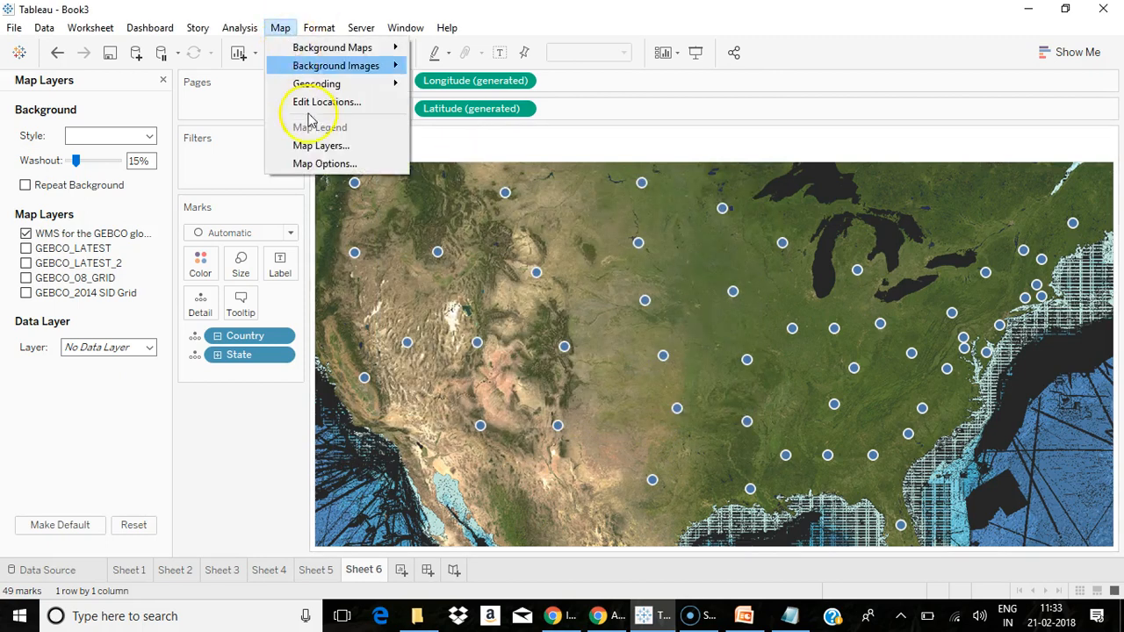
click(422, 318)
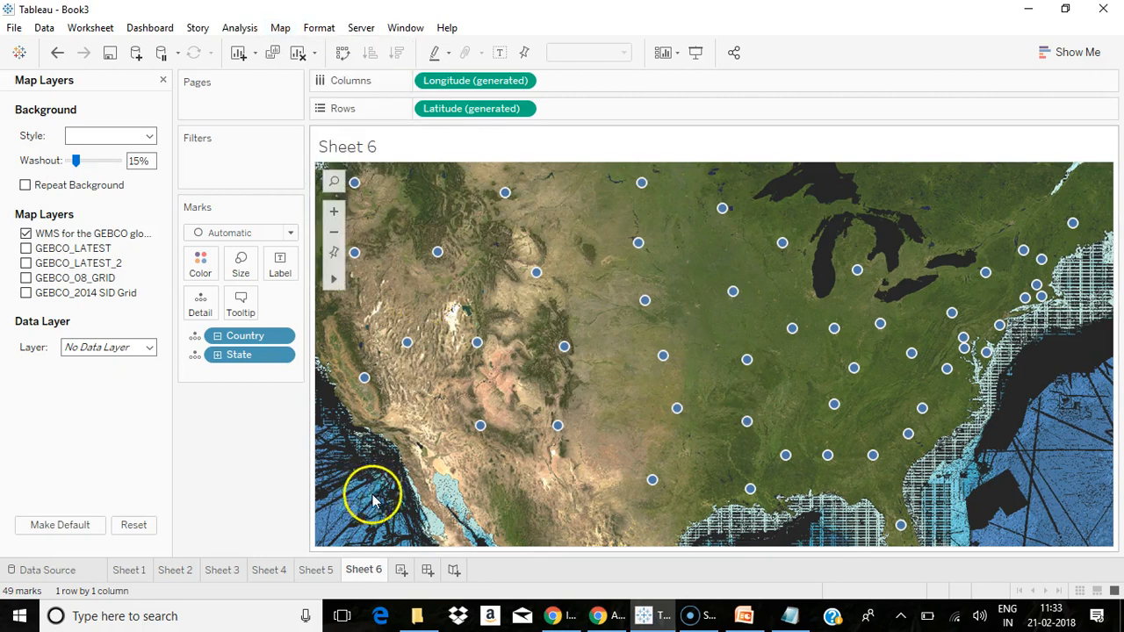
- Add a new worksheet and connect to the India_Geo codes Excel workbook in the Datasources folder as a new data source
click(401, 569)
click(43, 27)
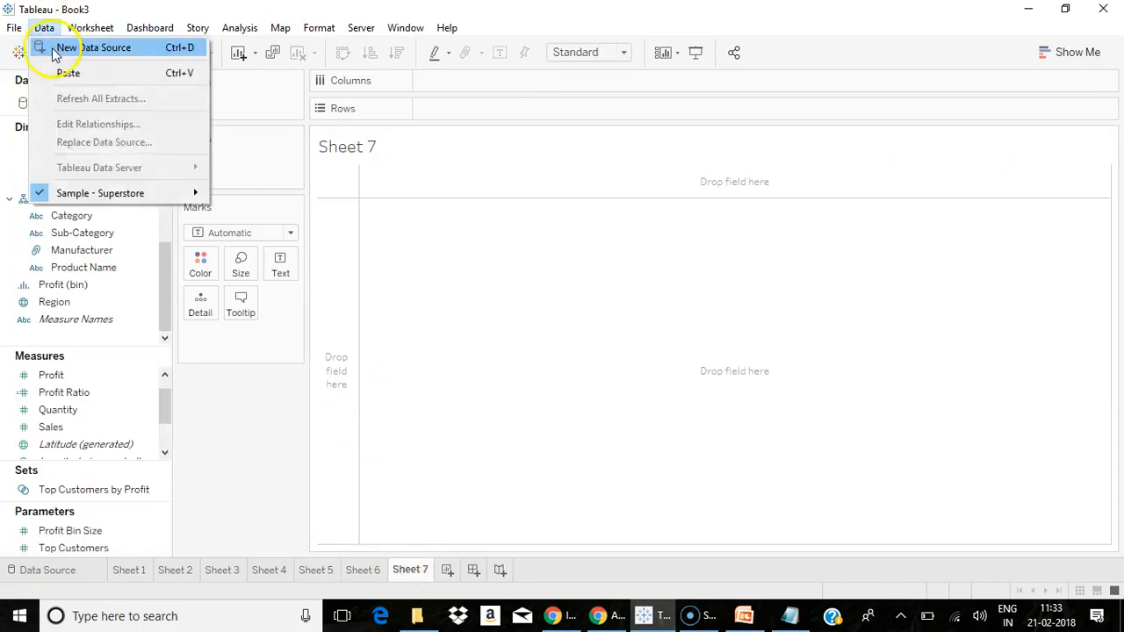
click(54, 46)
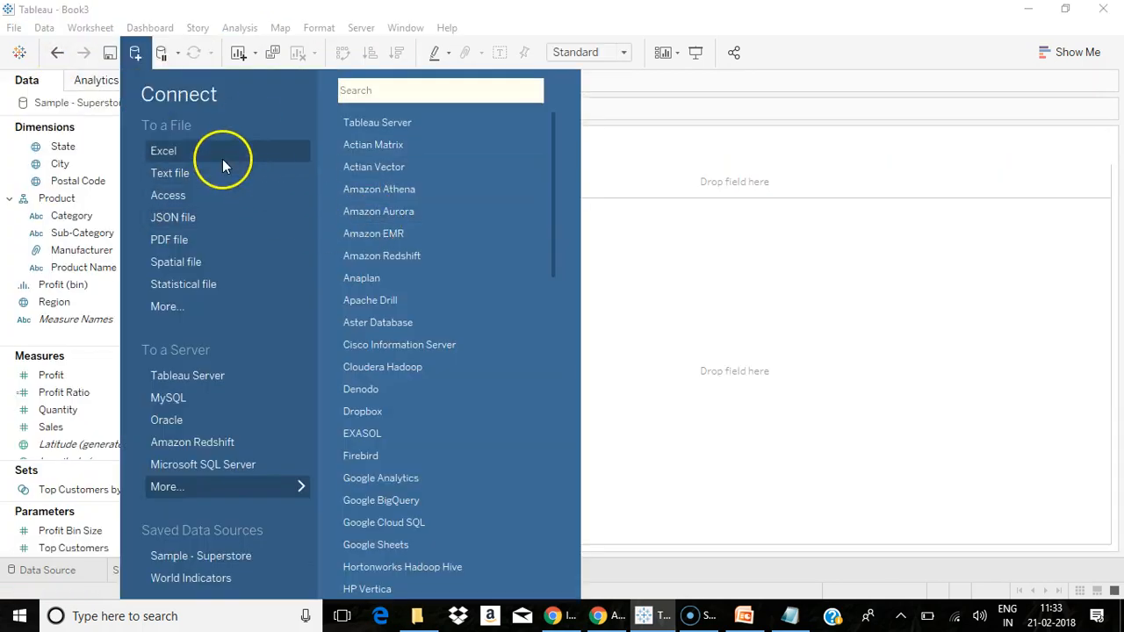
click(222, 159)
click(266, 273)
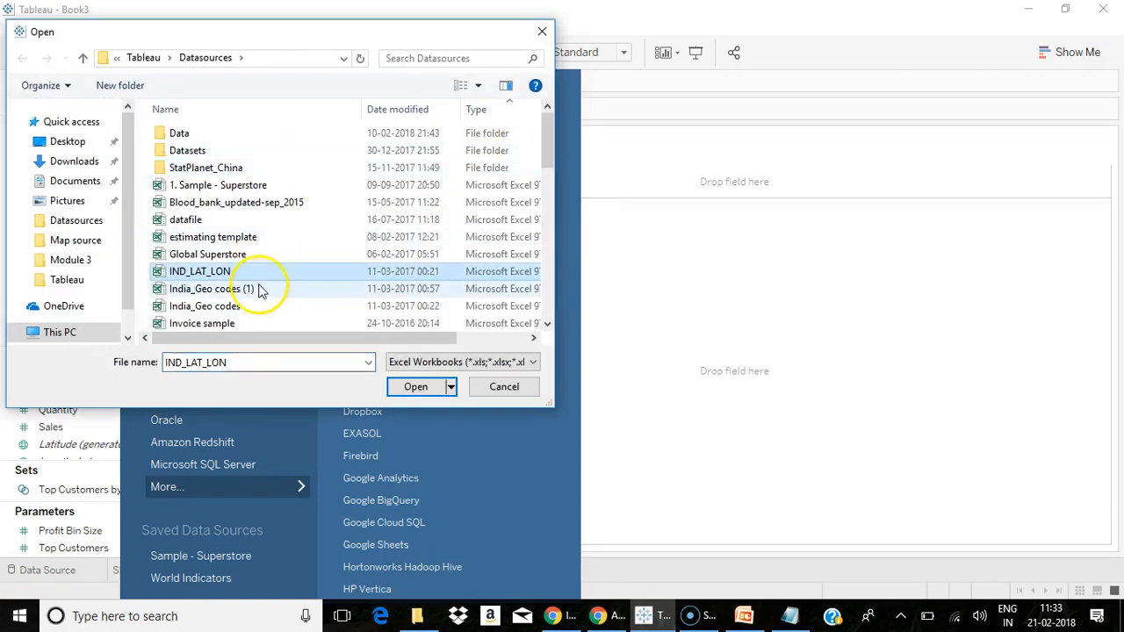
click(242, 305)
click(415, 388)
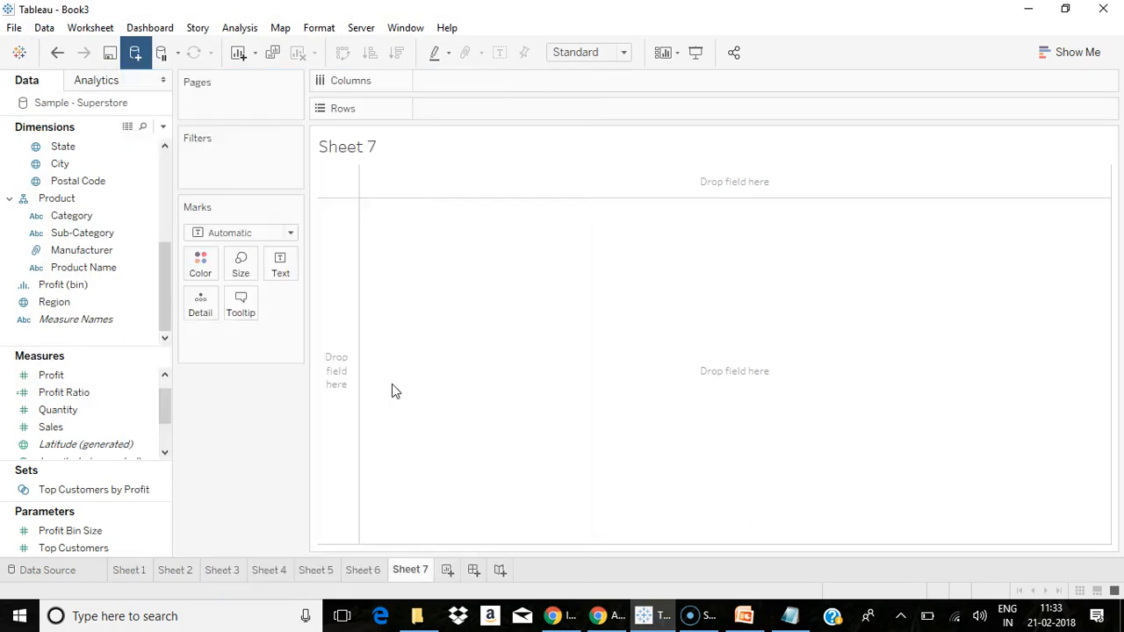
- Add the Long_Latt table to the India_Geo codes data source and map its State field in Sheet 7
drag(52, 251, 396, 188)
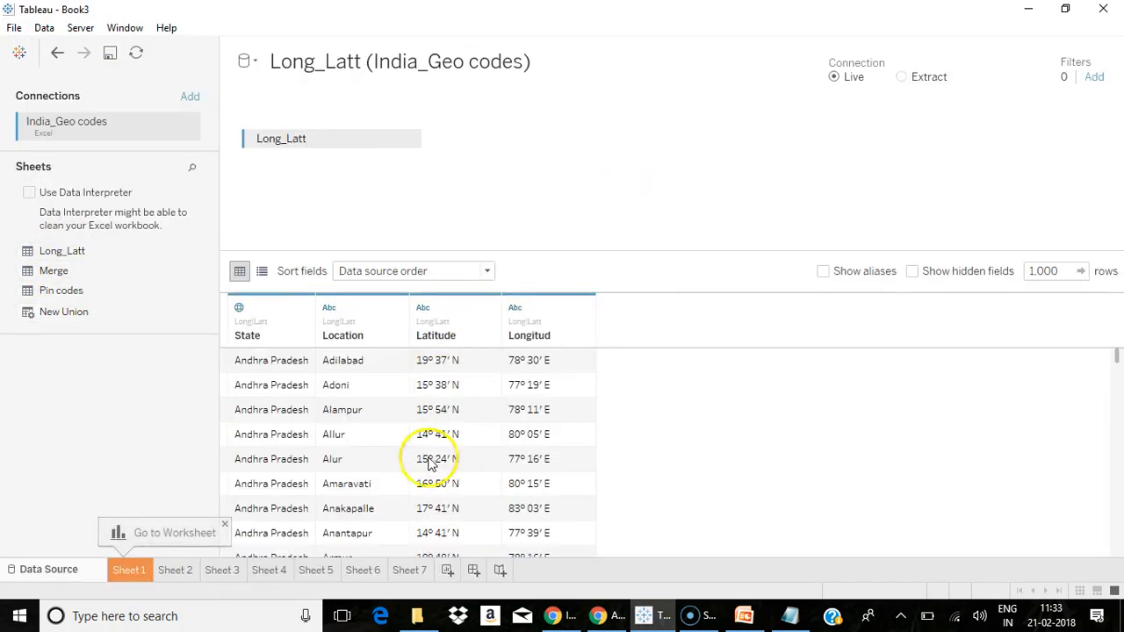
click(401, 571)
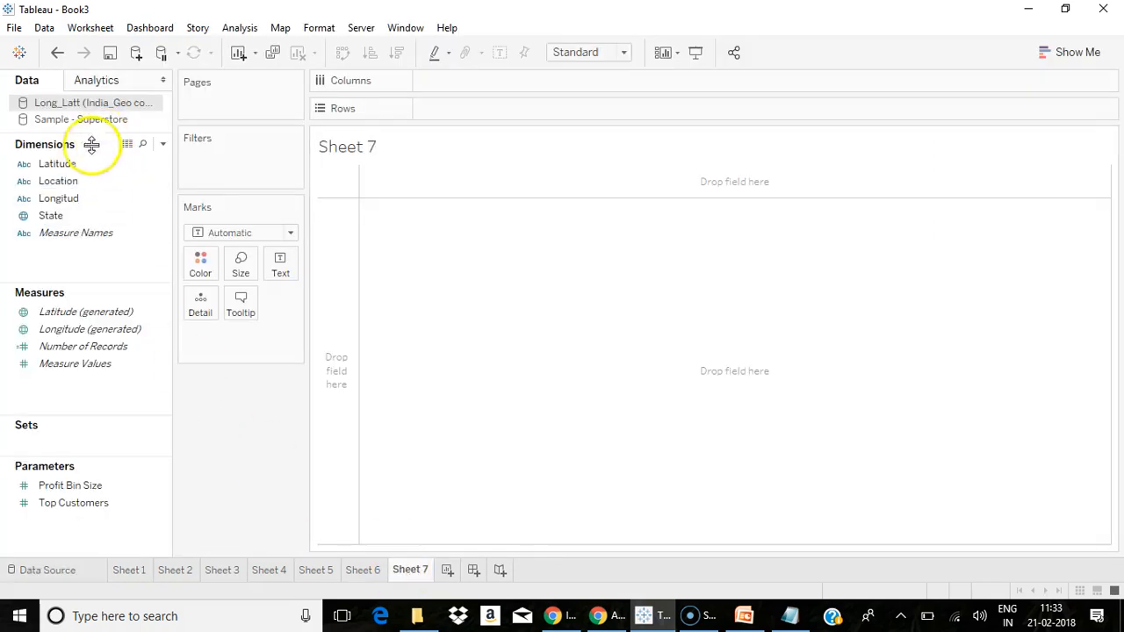
click(68, 219)
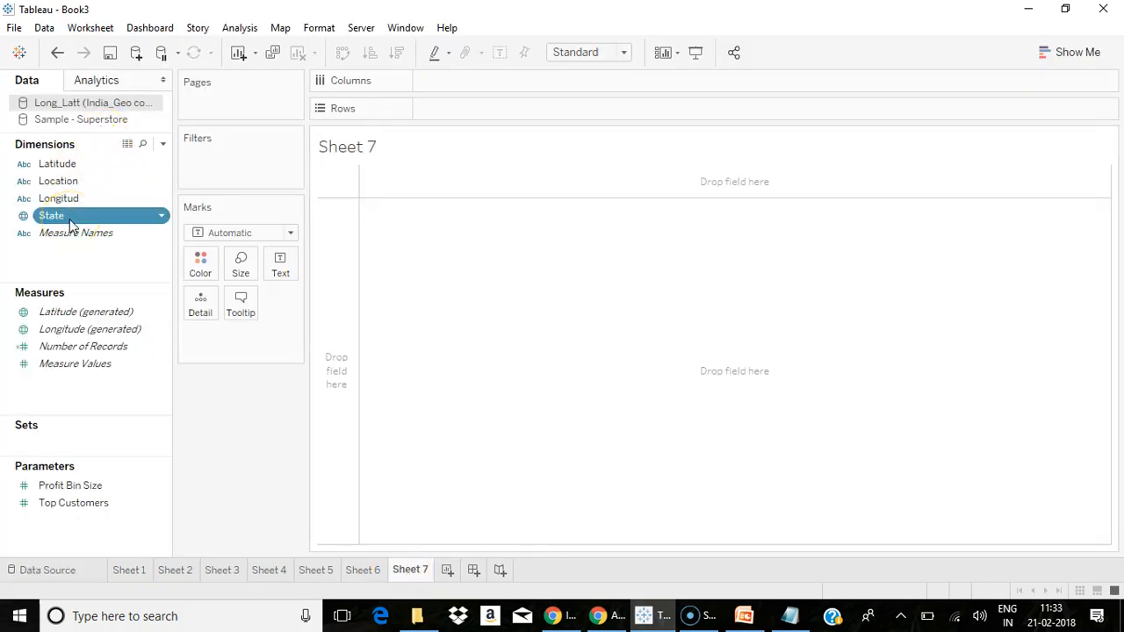
double_click(70, 222)
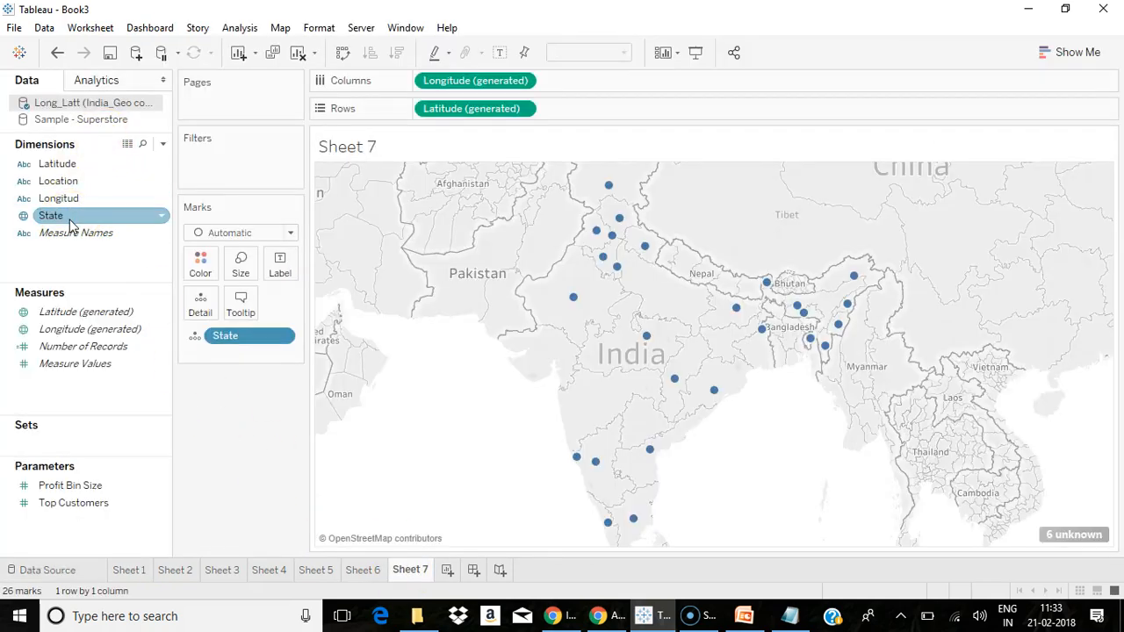
- Review the unknown State values and their location matches on the Sheet 7 map, leaving without changes
click(1062, 536)
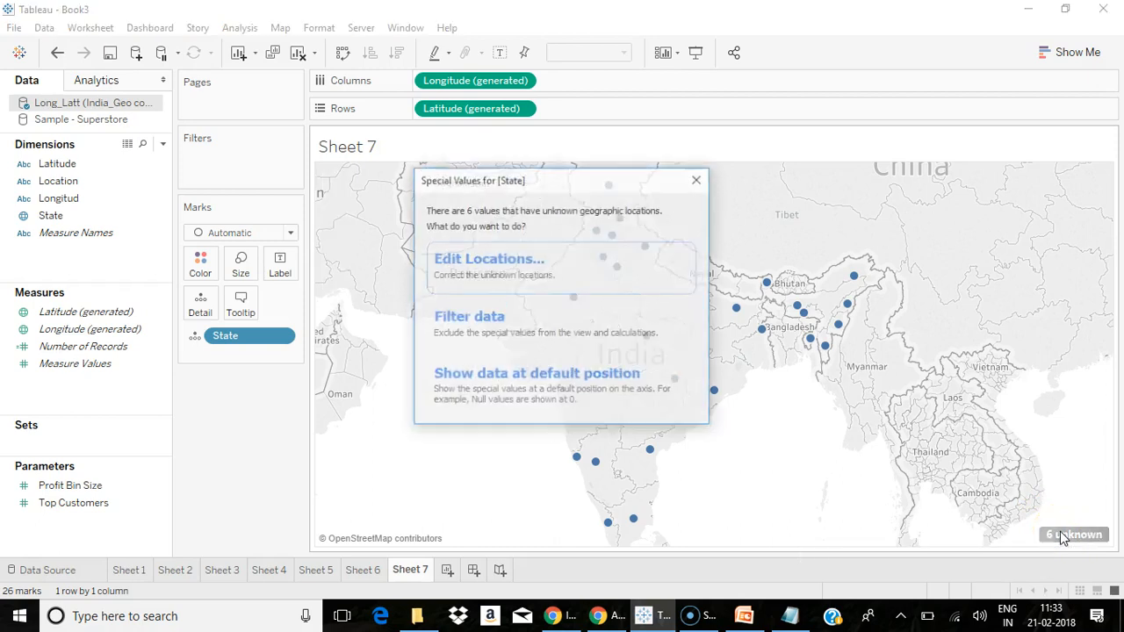
click(518, 277)
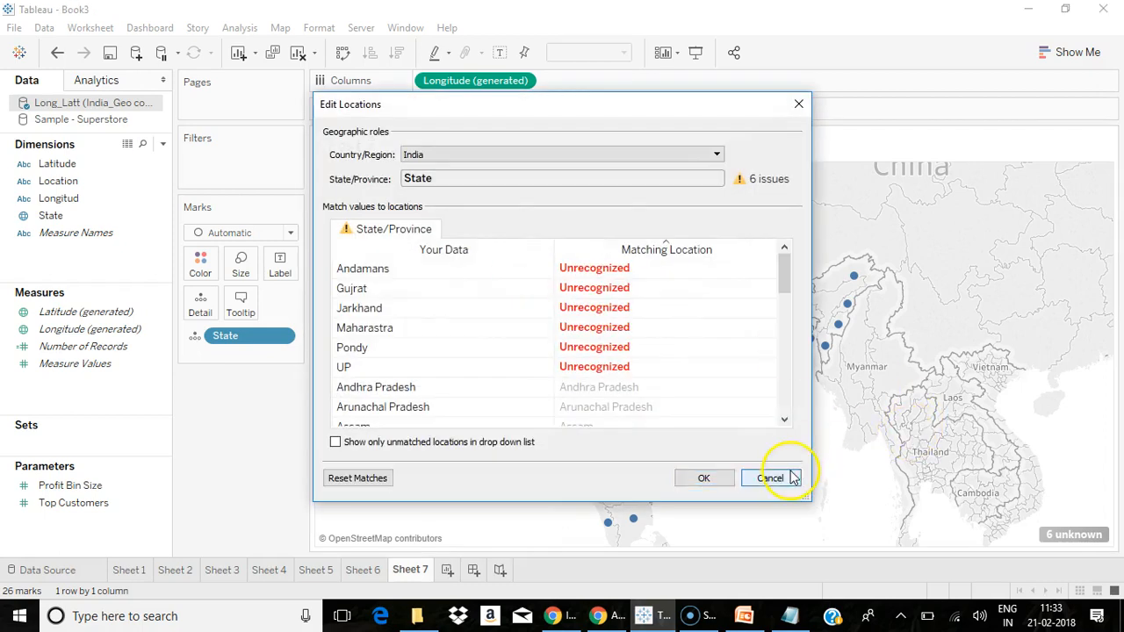
click(773, 477)
- Open location editing for the Sheet 7 map and inspect the Country/Region options, keeping the fixed country India
click(282, 30)
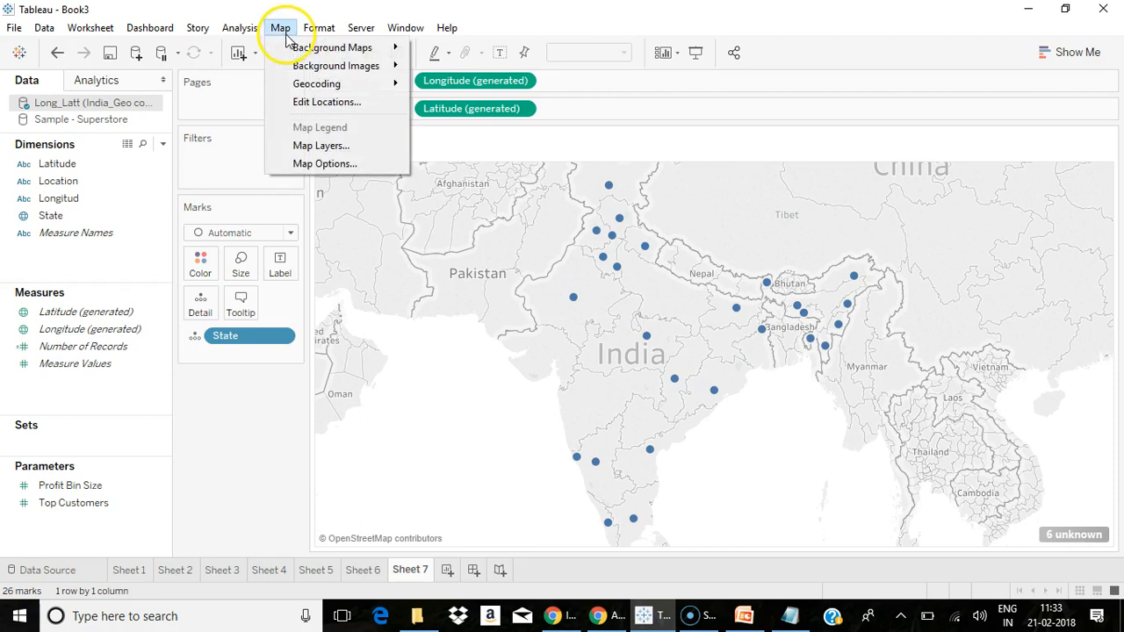
click(324, 102)
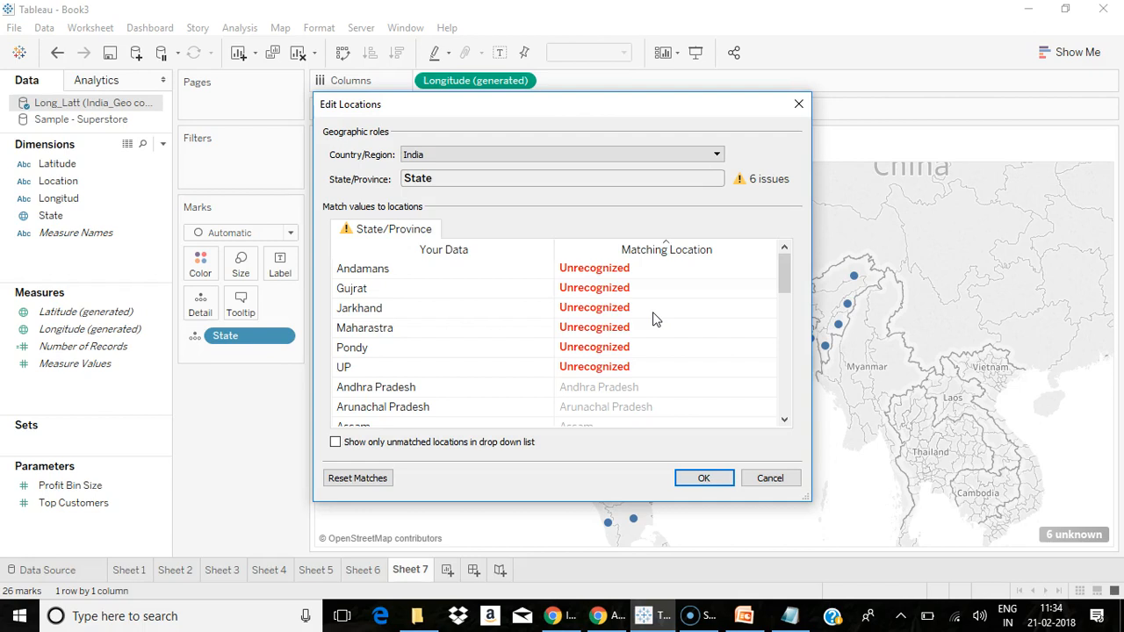
click(623, 267)
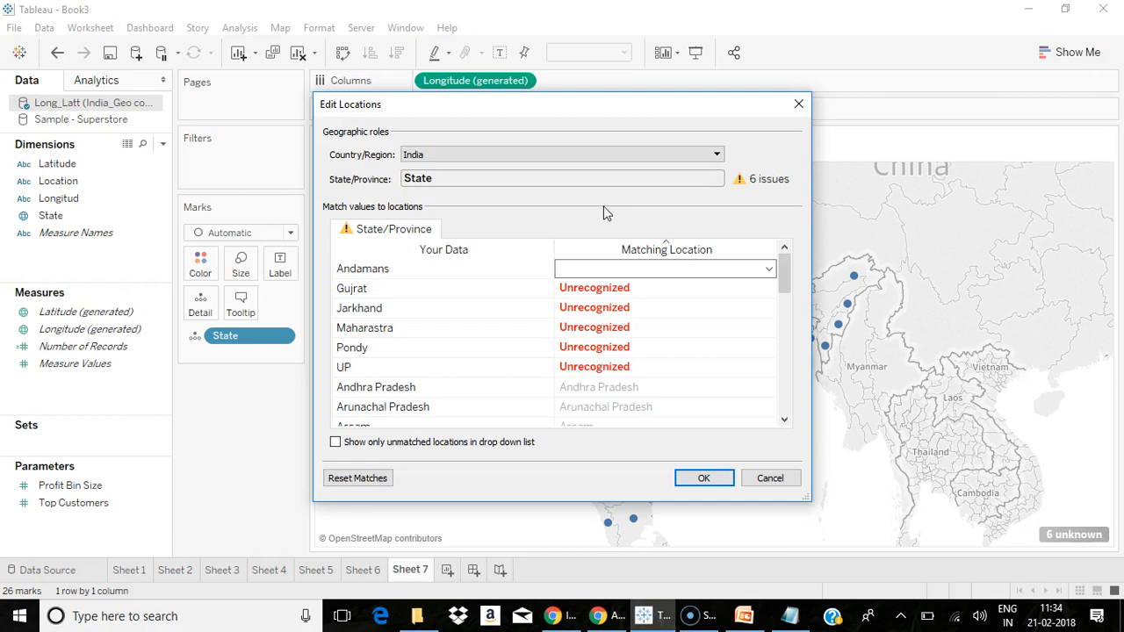
click(522, 153)
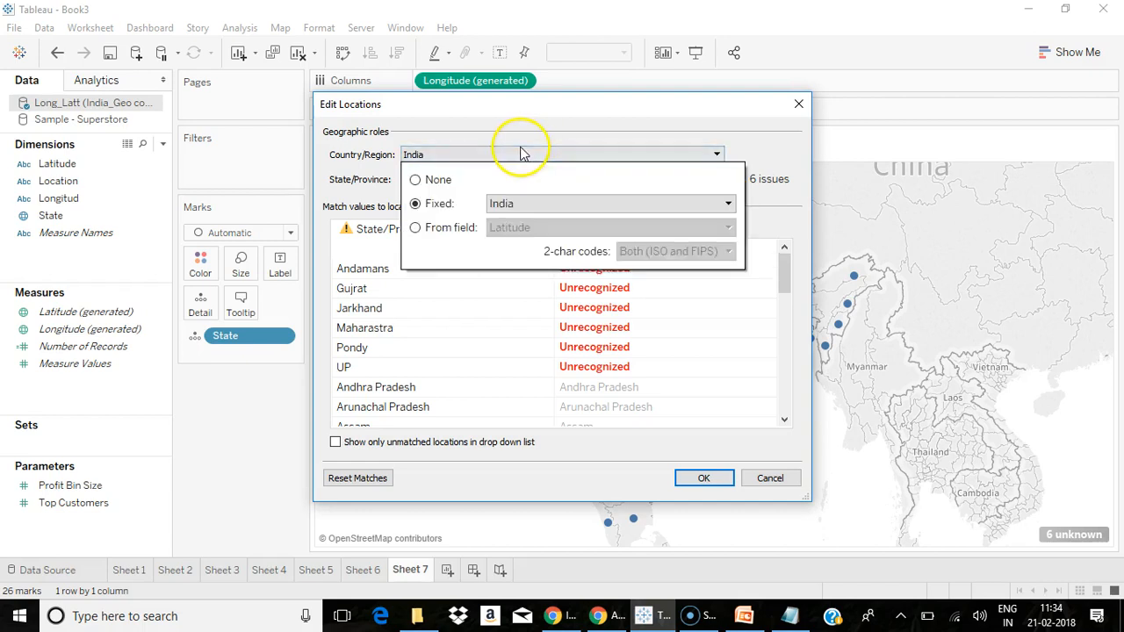
click(538, 207)
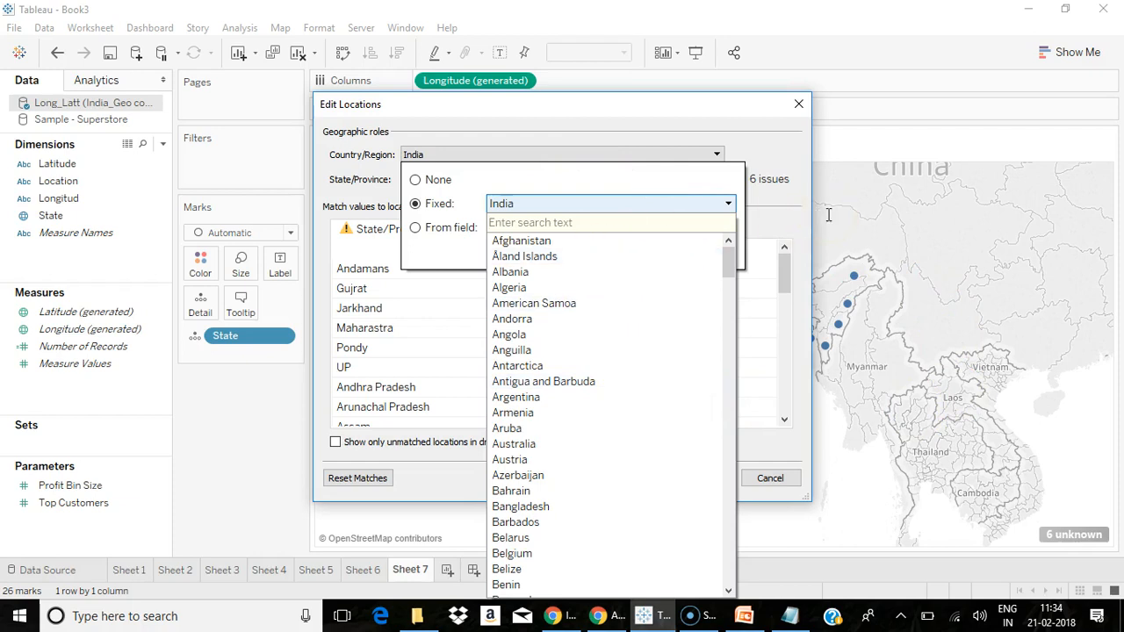
click(655, 188)
click(742, 151)
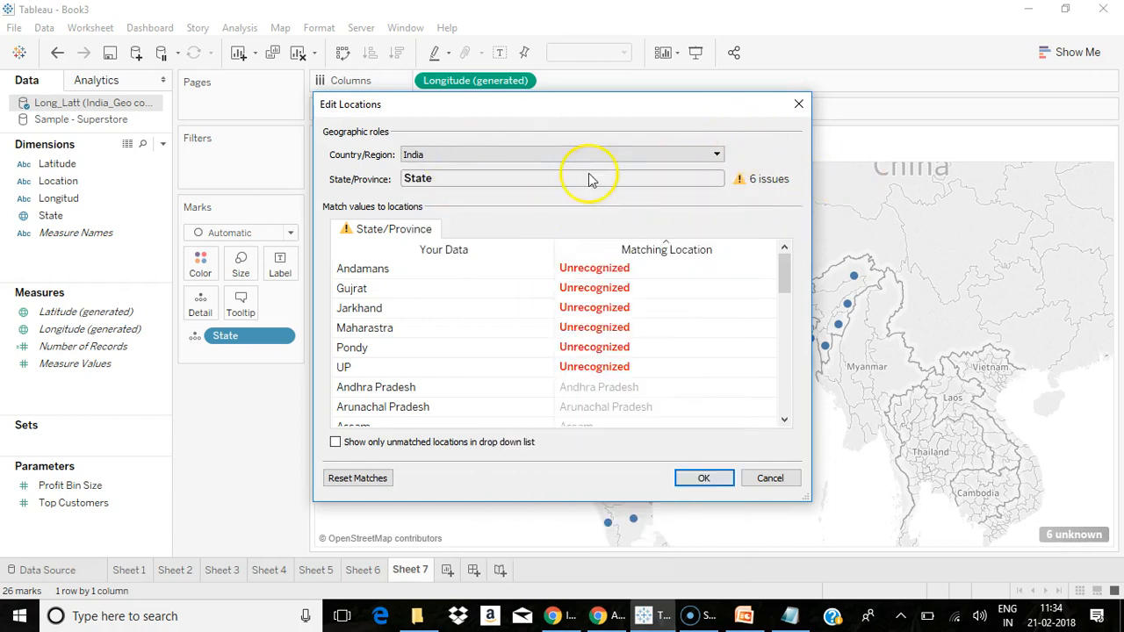
- Match the unrecognized Andamans value to Andaman and Nicobar, and Gujrat to Gujarat
click(612, 272)
click(612, 272)
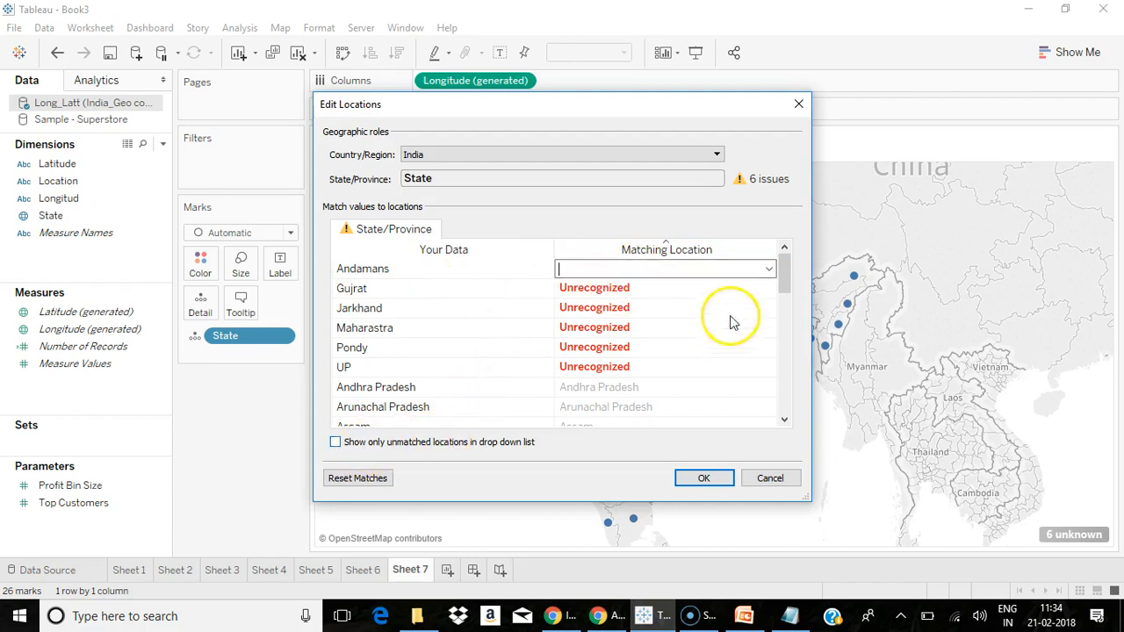
click(768, 268)
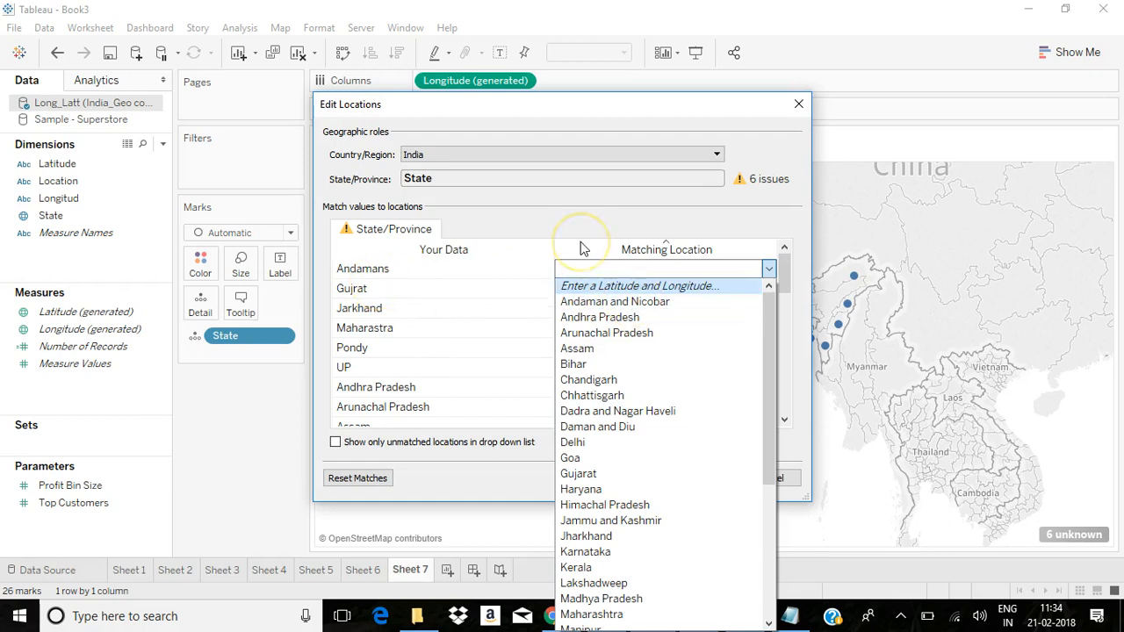
click(664, 302)
click(721, 288)
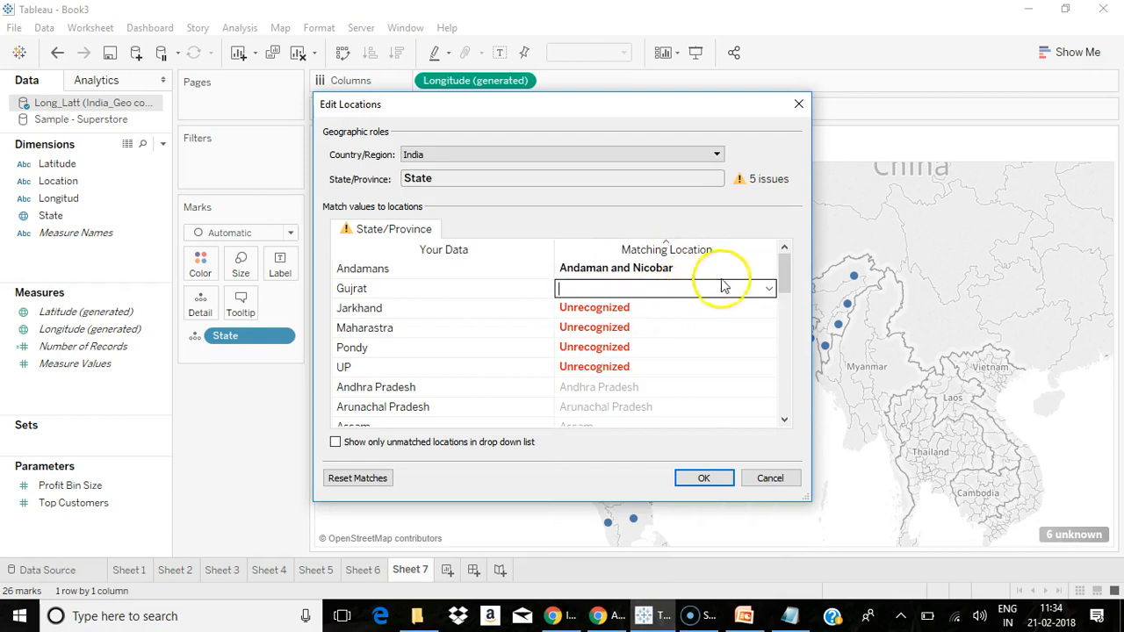
click(767, 288)
click(601, 494)
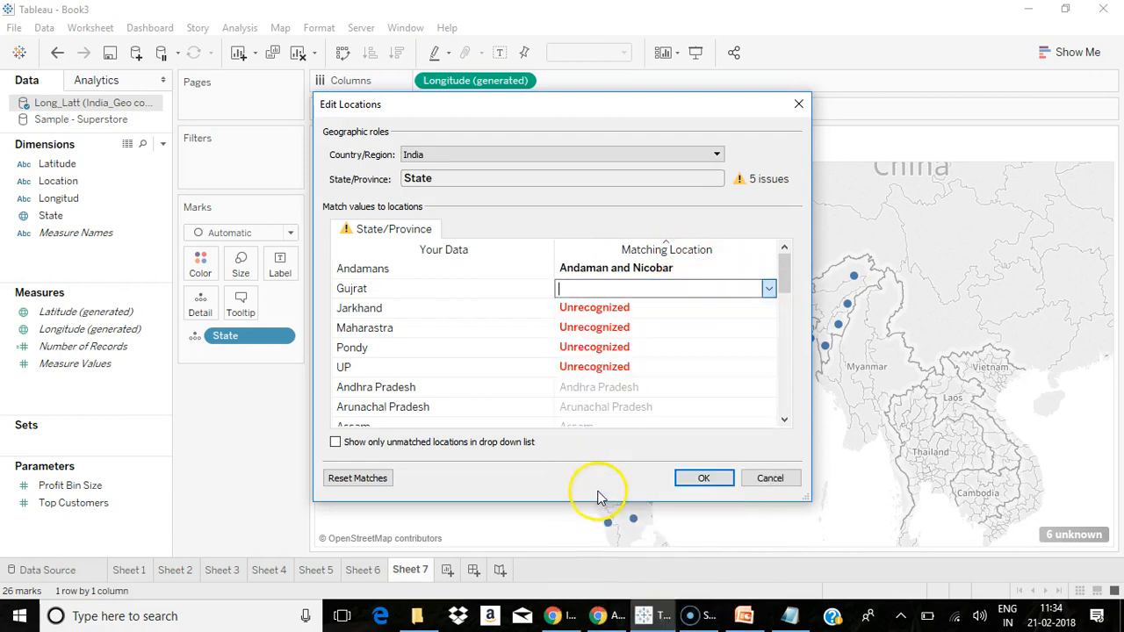
- Restrict the location choices to unmatched locations only and match Jarkhand to Jharkhand
click(335, 442)
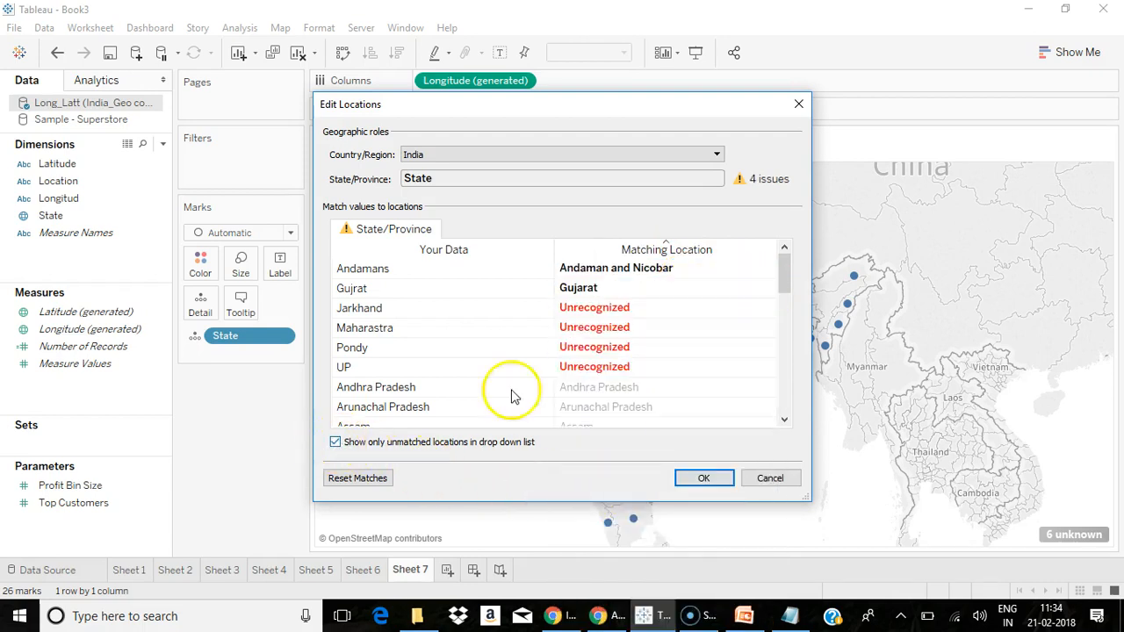
click(627, 307)
click(767, 309)
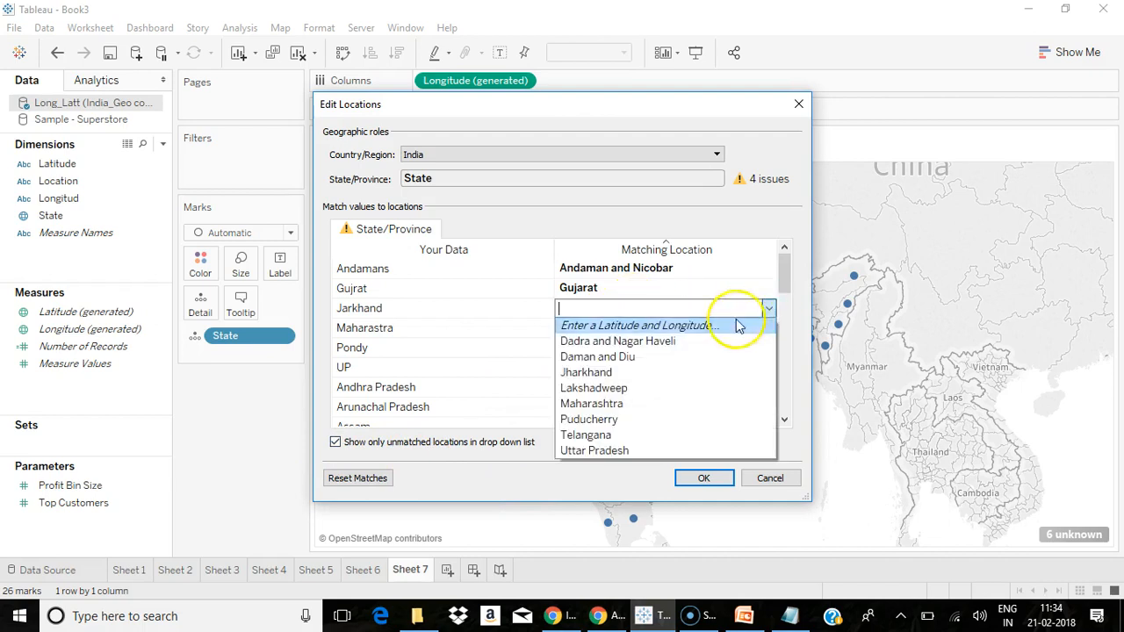
click(615, 372)
- View the latitude and longitude entry for the Maharastra value, leaving without entering coordinates
click(645, 330)
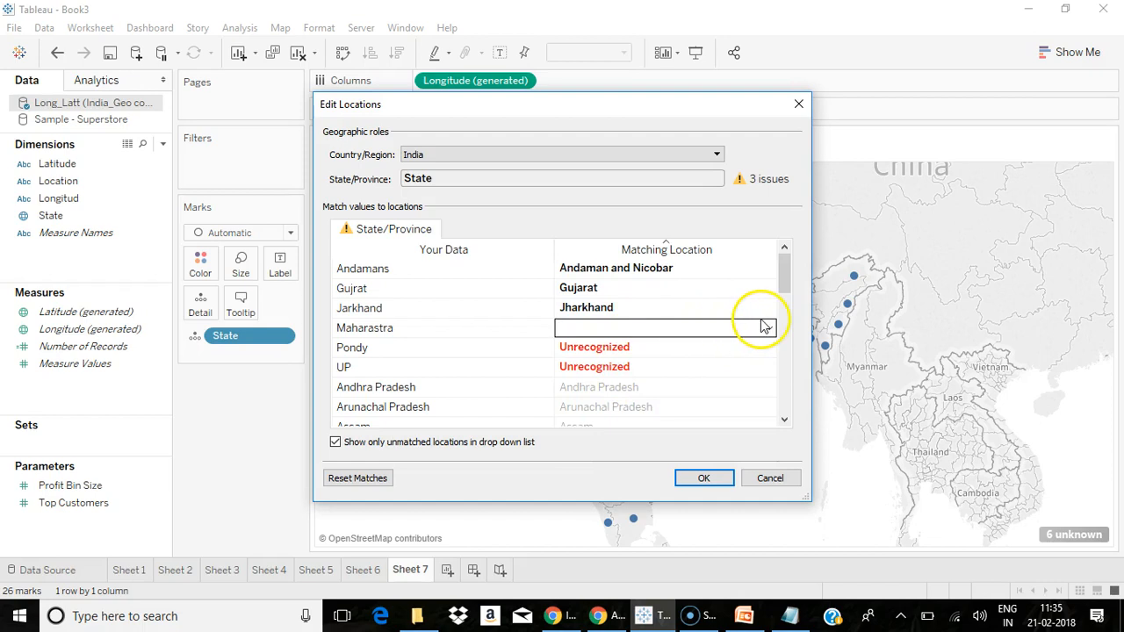
click(762, 326)
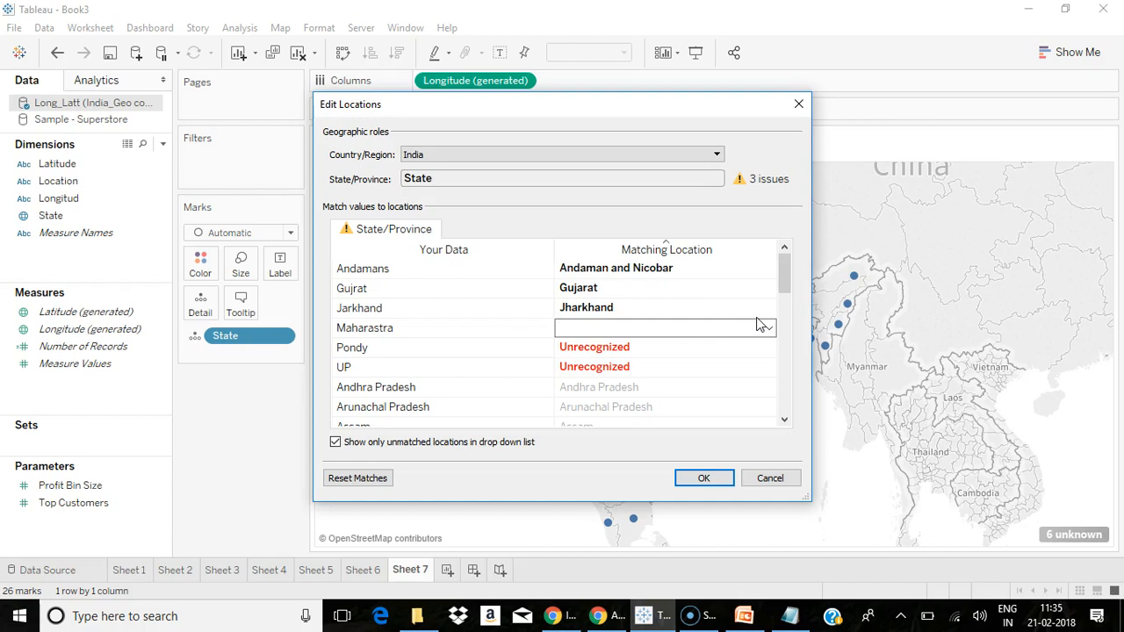
click(767, 326)
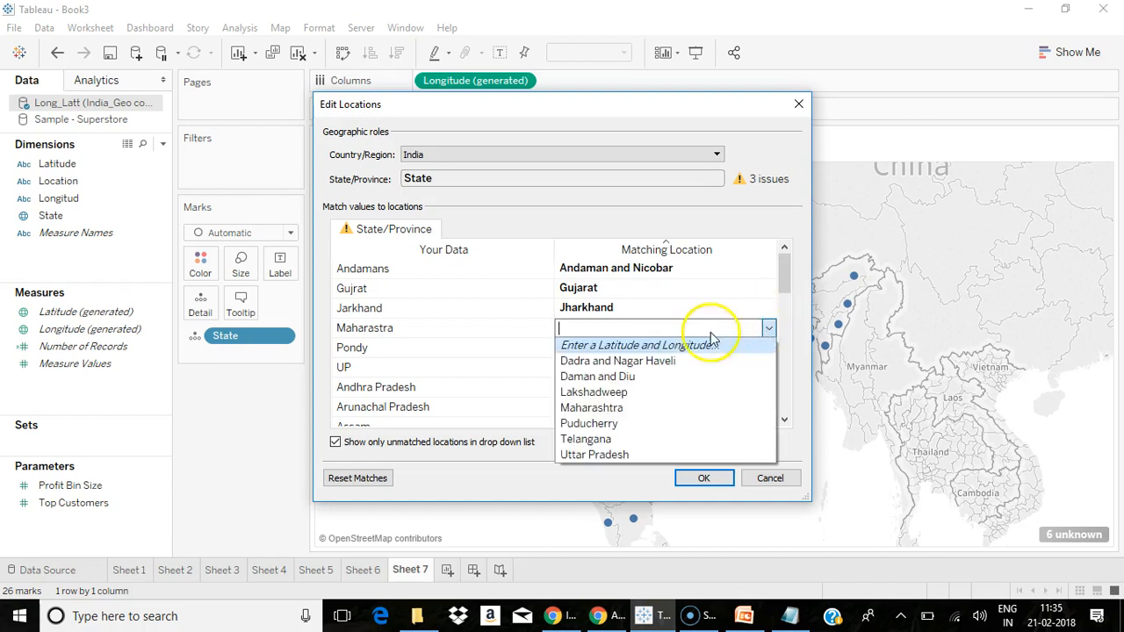
click(658, 349)
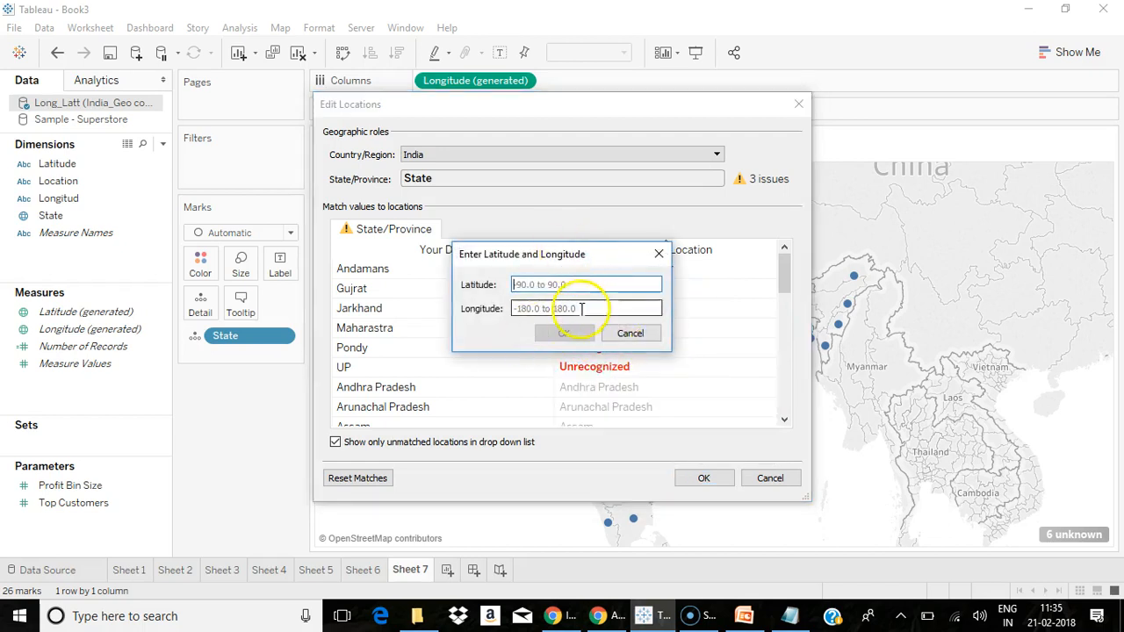
click(630, 334)
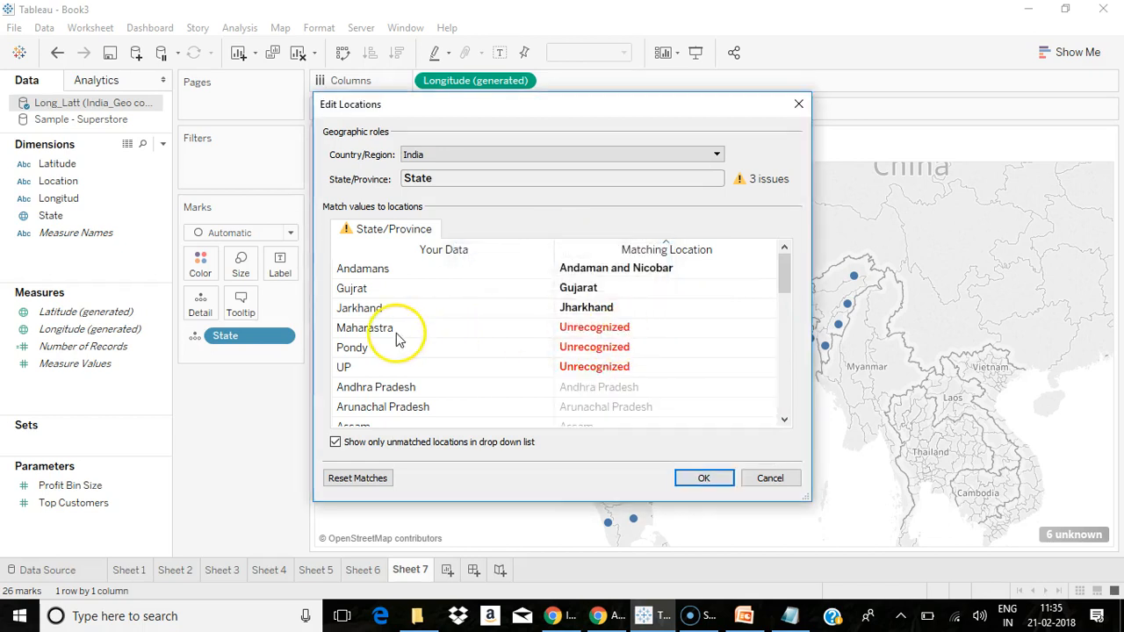
- Switch to Chrome, search Google for "maharashtra lat long" in a new tab, copy the latitude 19.7515, and return to Tableau
click(613, 606)
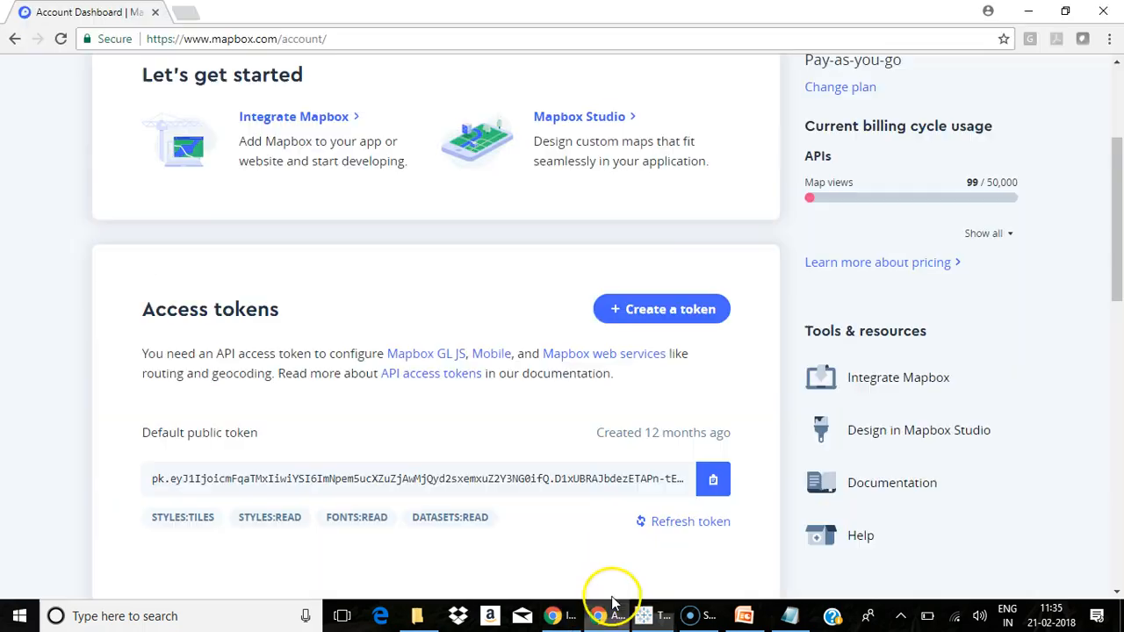
click(197, 16)
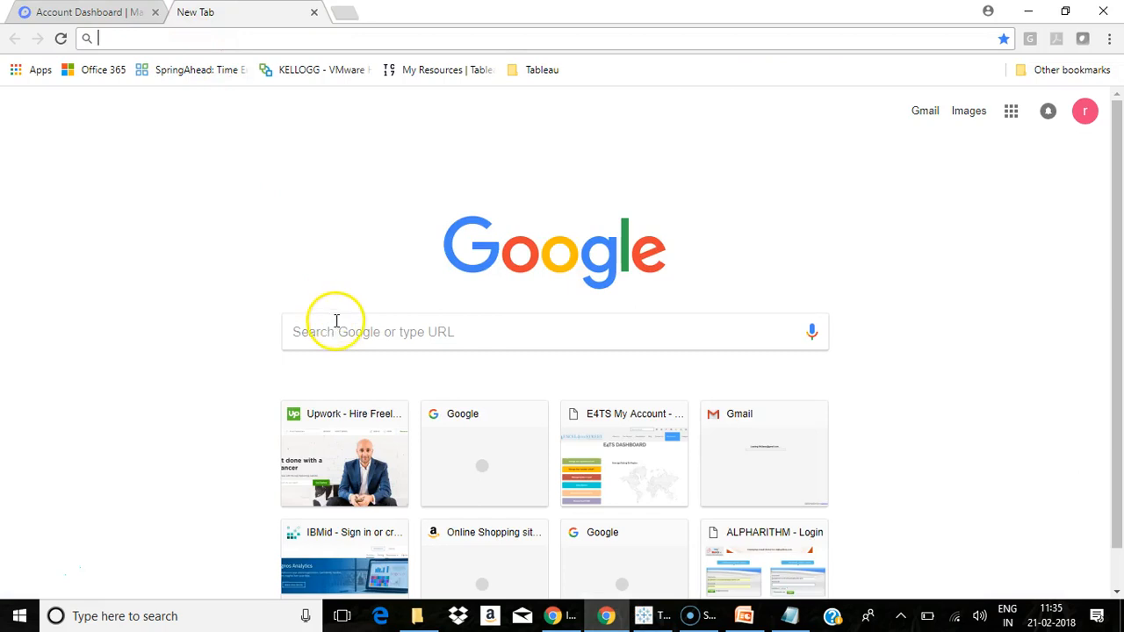
click(341, 326)
text(mahara)
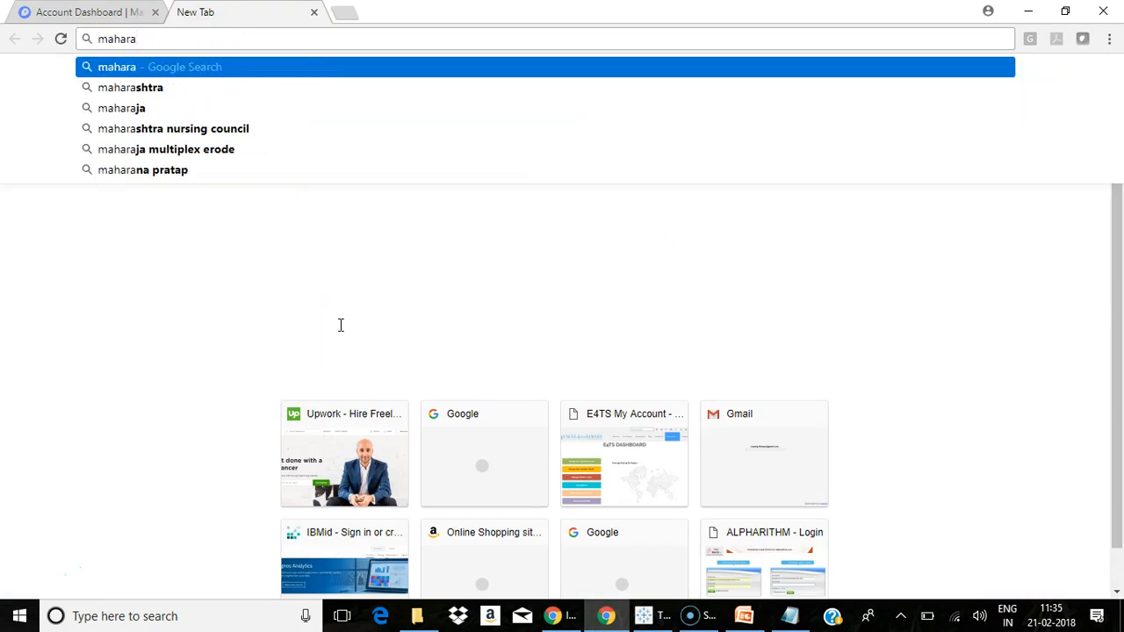
text(str)
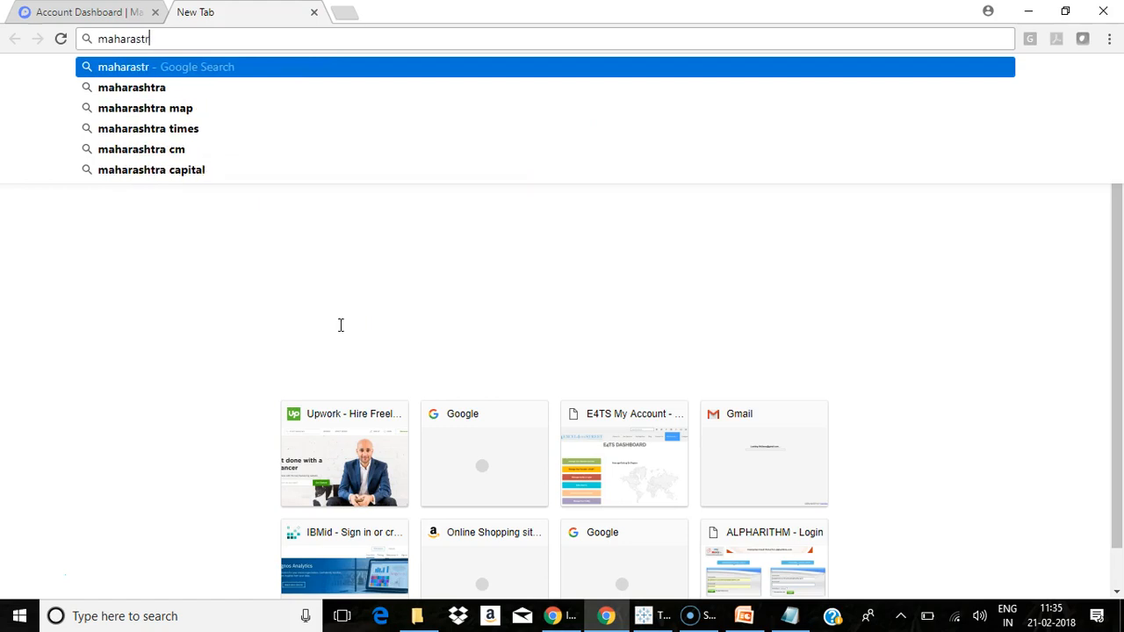
text(a lat lo)
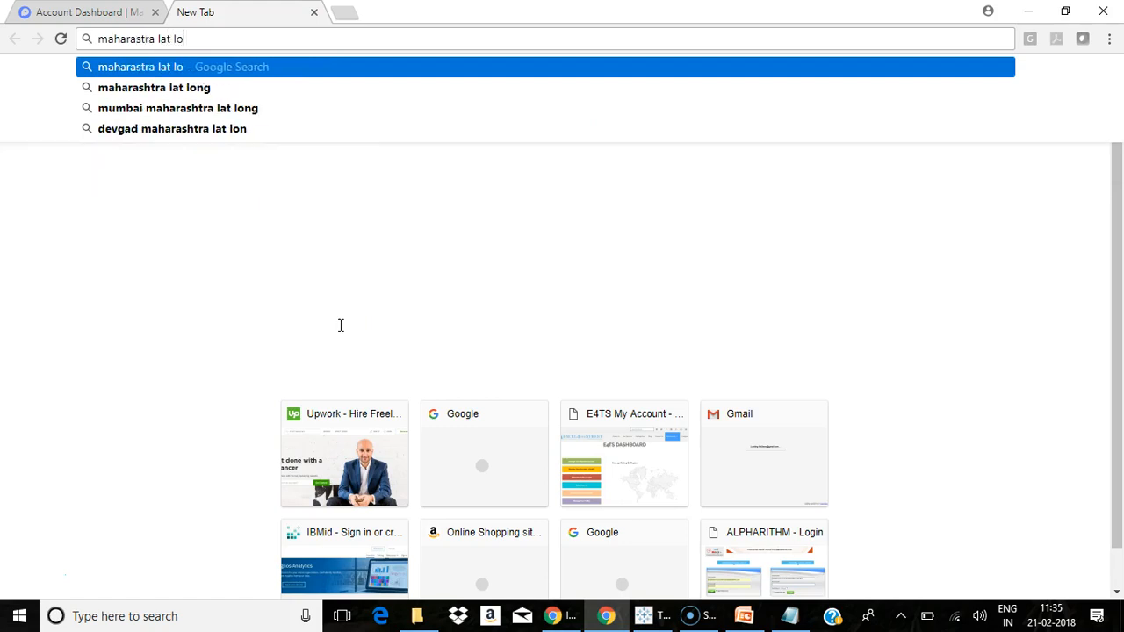
click(234, 88)
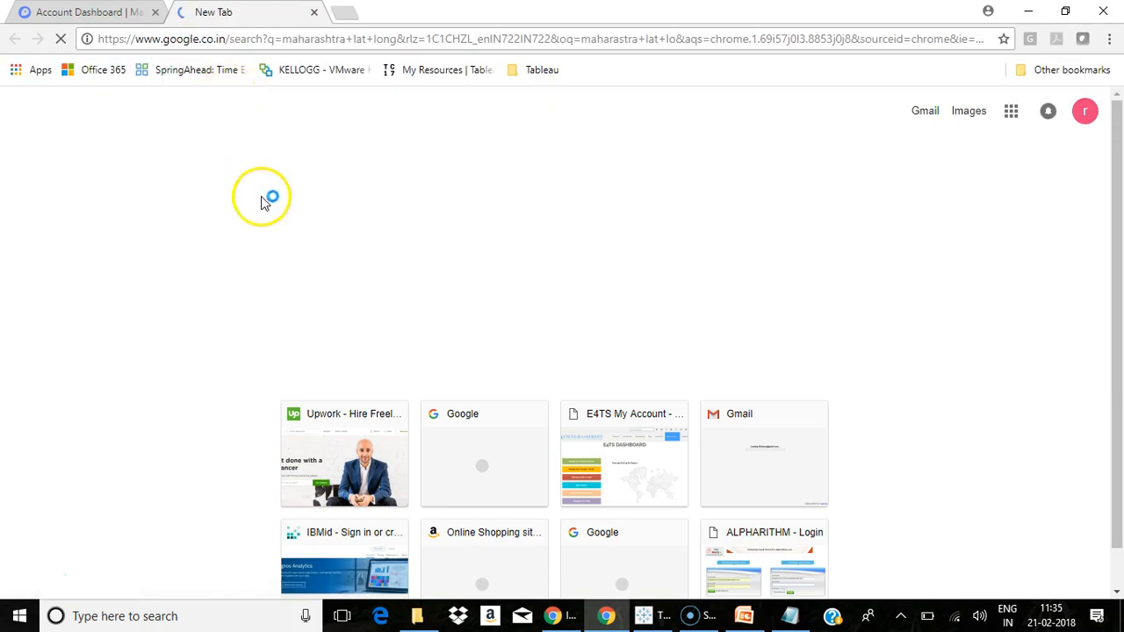
drag(140, 298, 231, 299)
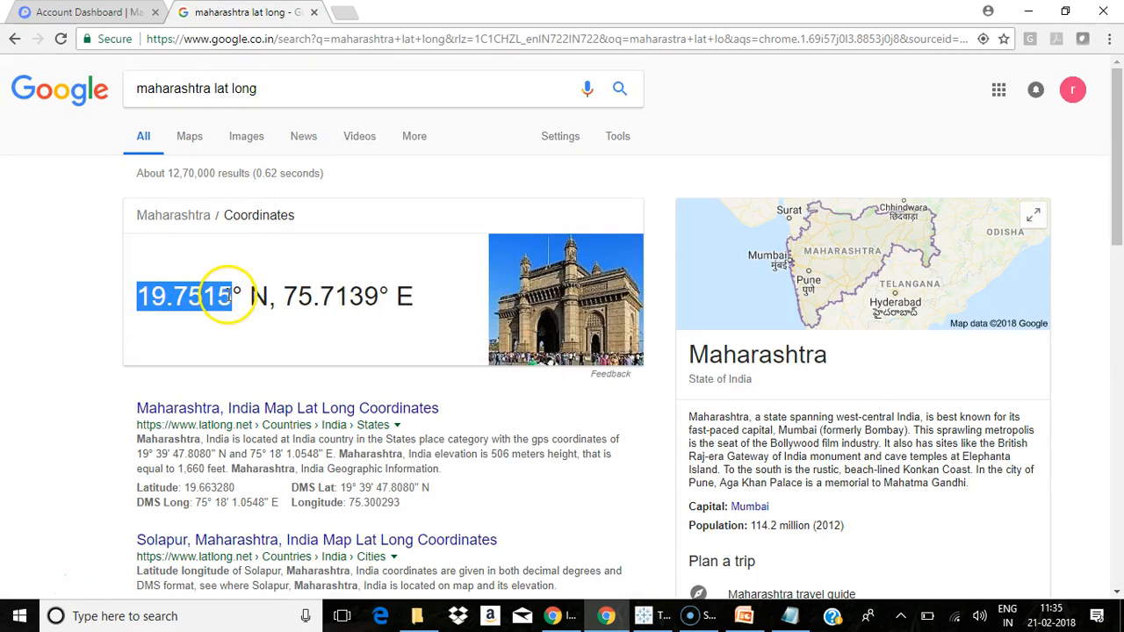
click(646, 614)
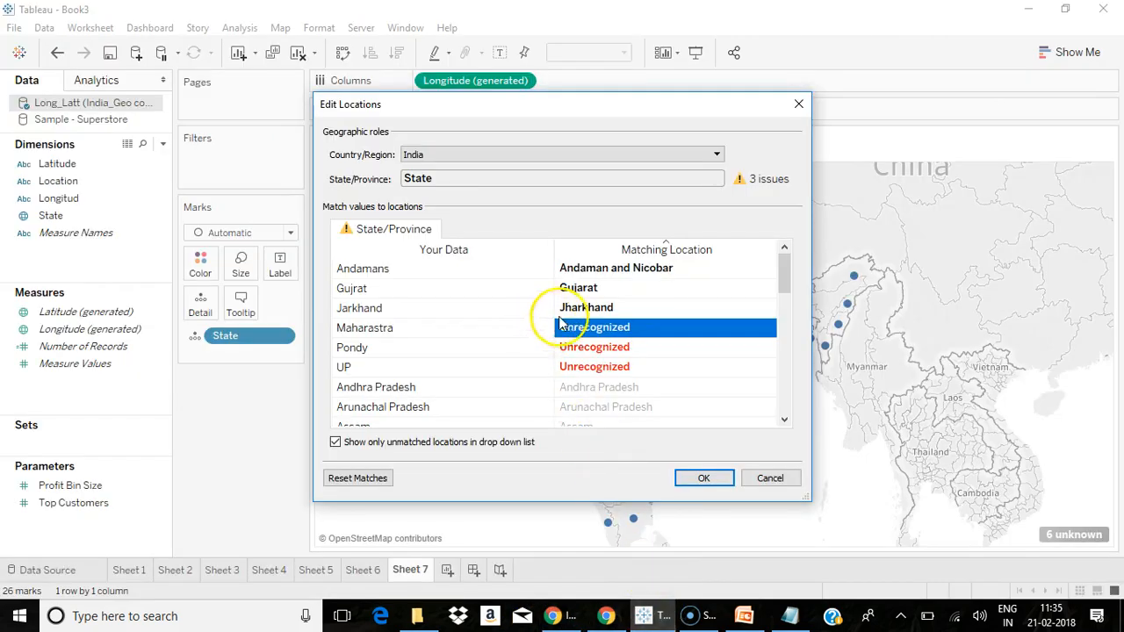
- Open latitude and longitude entry for the Maharastra value and set the latitude to 19.7515
click(627, 327)
click(768, 328)
click(665, 359)
click(769, 330)
click(672, 346)
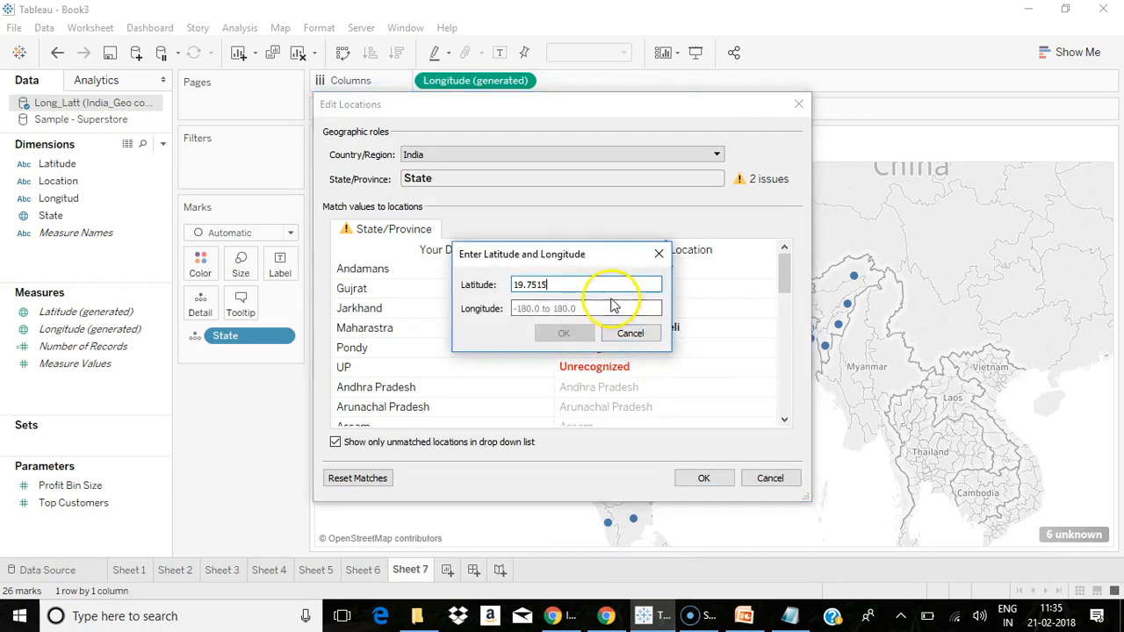
- Copy Maharashtra's longitude from the Google result in Chrome, return to Tableau and set the longitude to 75.7139 without the degree sign
click(572, 616)
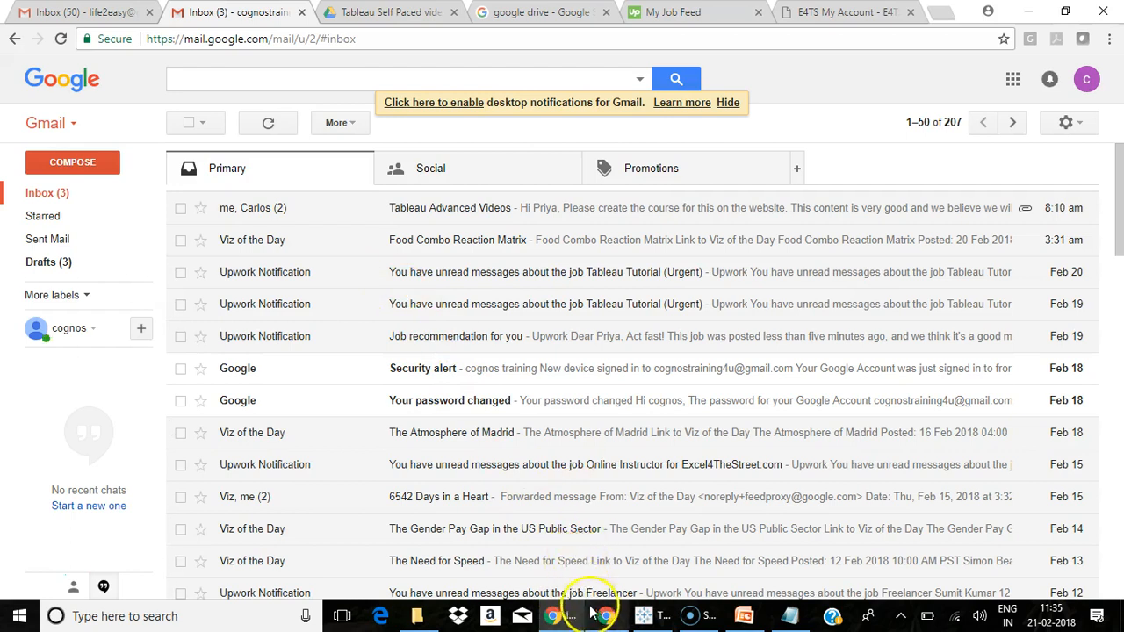
click(605, 616)
drag(281, 296, 386, 288)
key(ctrl+c)
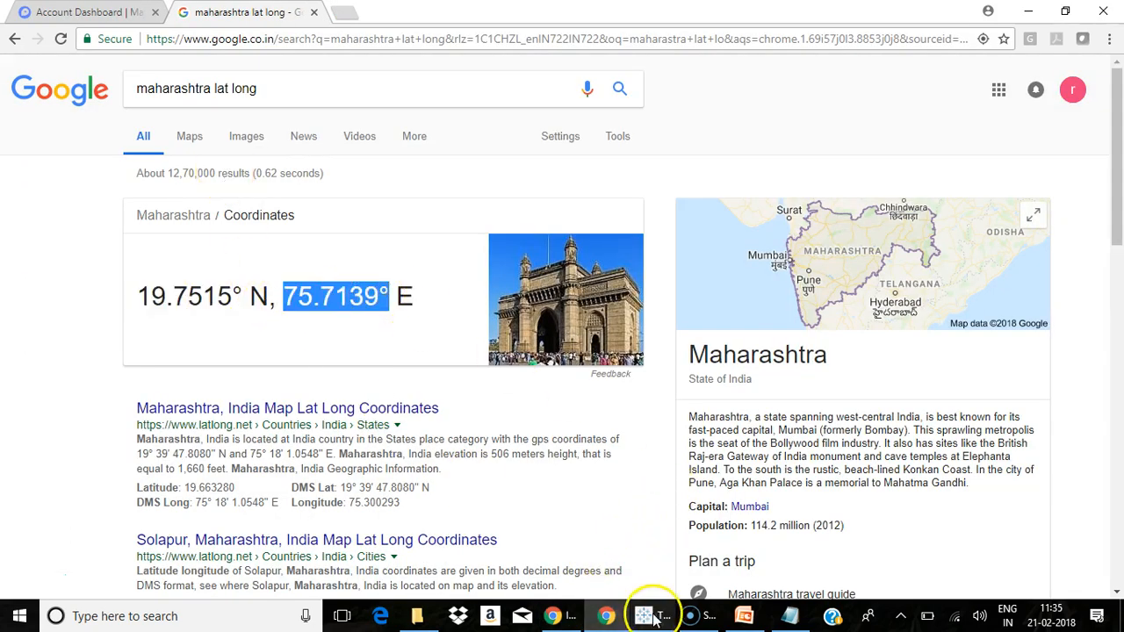
click(644, 616)
click(548, 308)
key(ctrl+v)
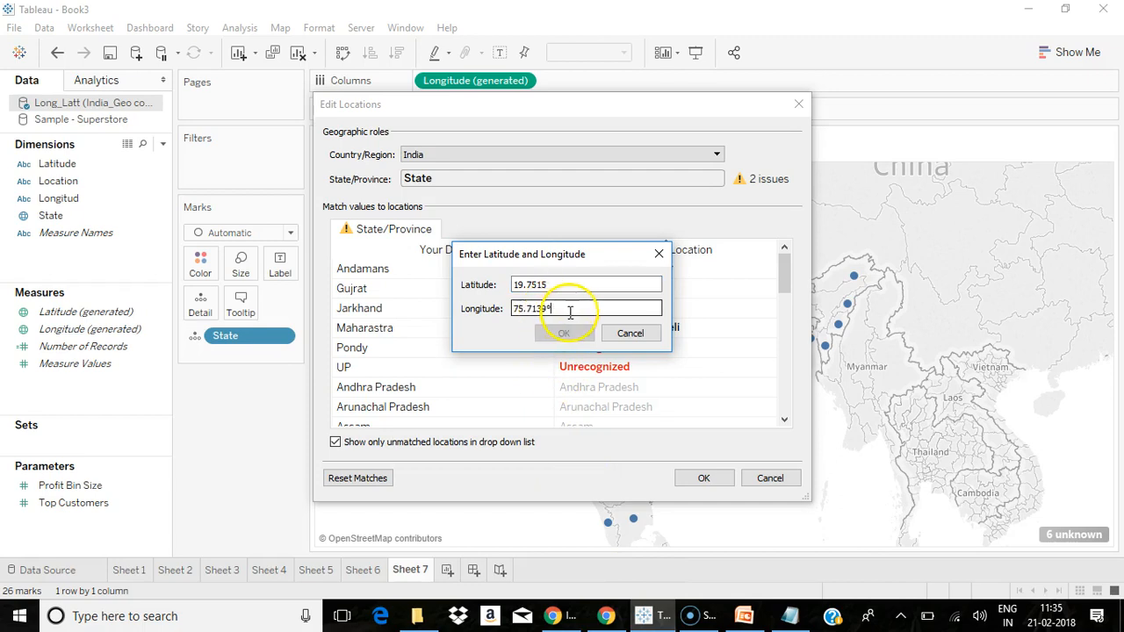
key(BackSpace)
click(565, 333)
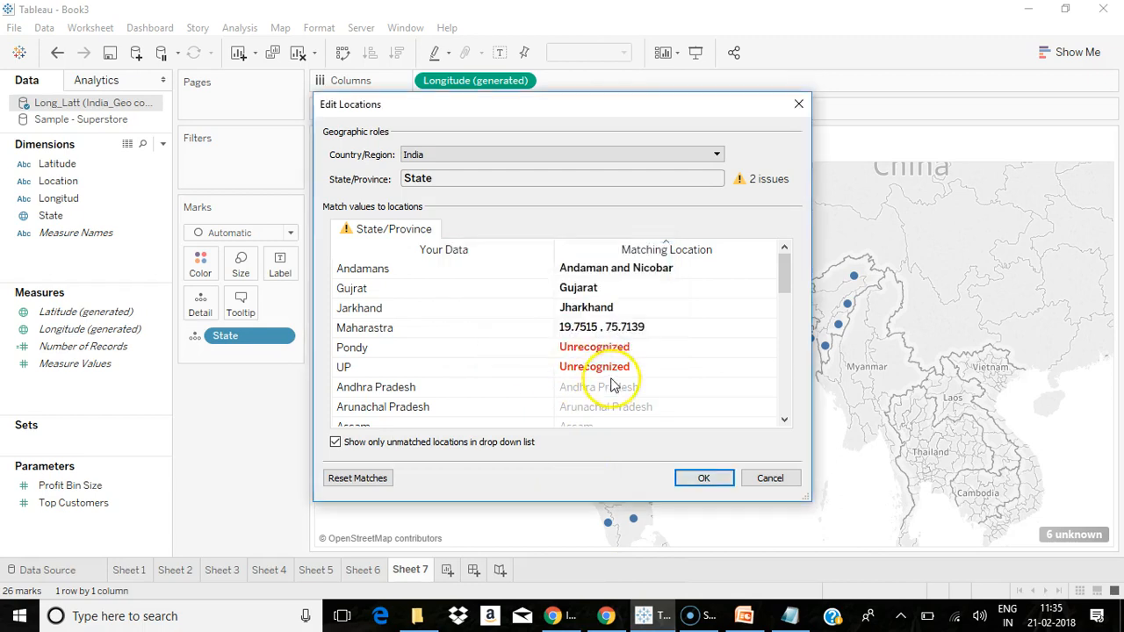
- Match Pondy to Puducherry and UP to Uttar Pradesh, and apply the edited locations to the map
click(647, 348)
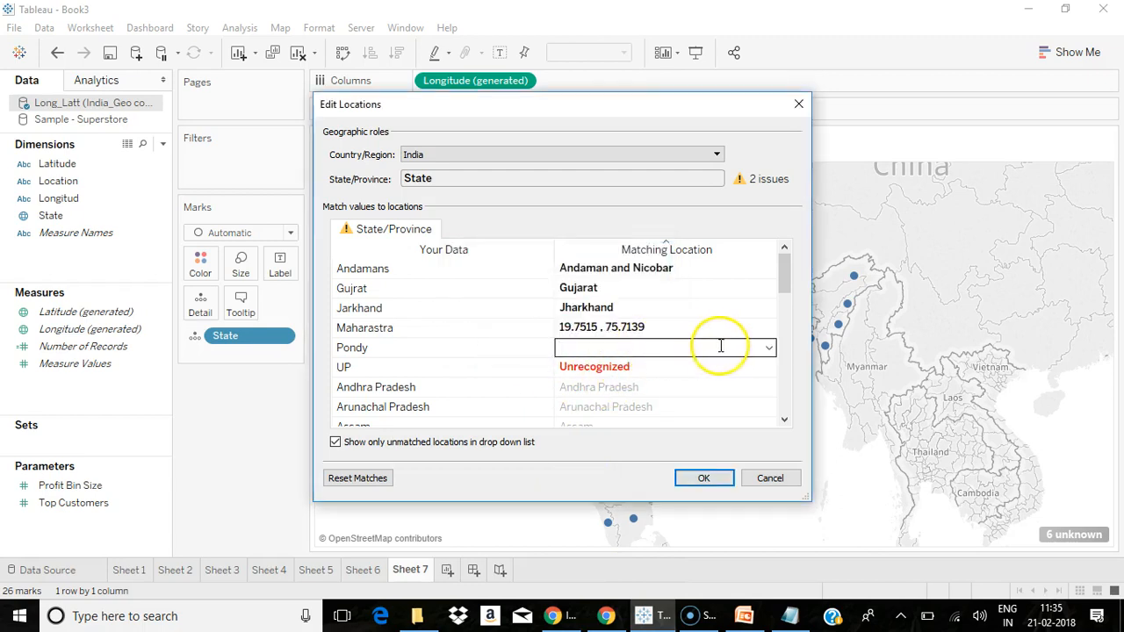
click(768, 349)
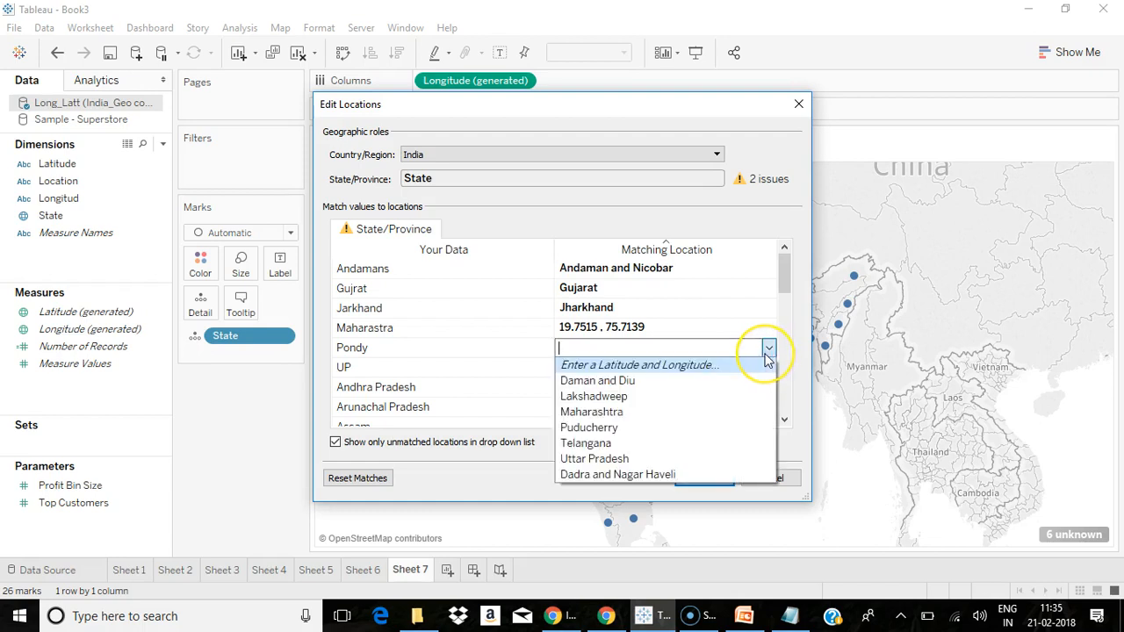
click(605, 427)
click(745, 368)
click(767, 368)
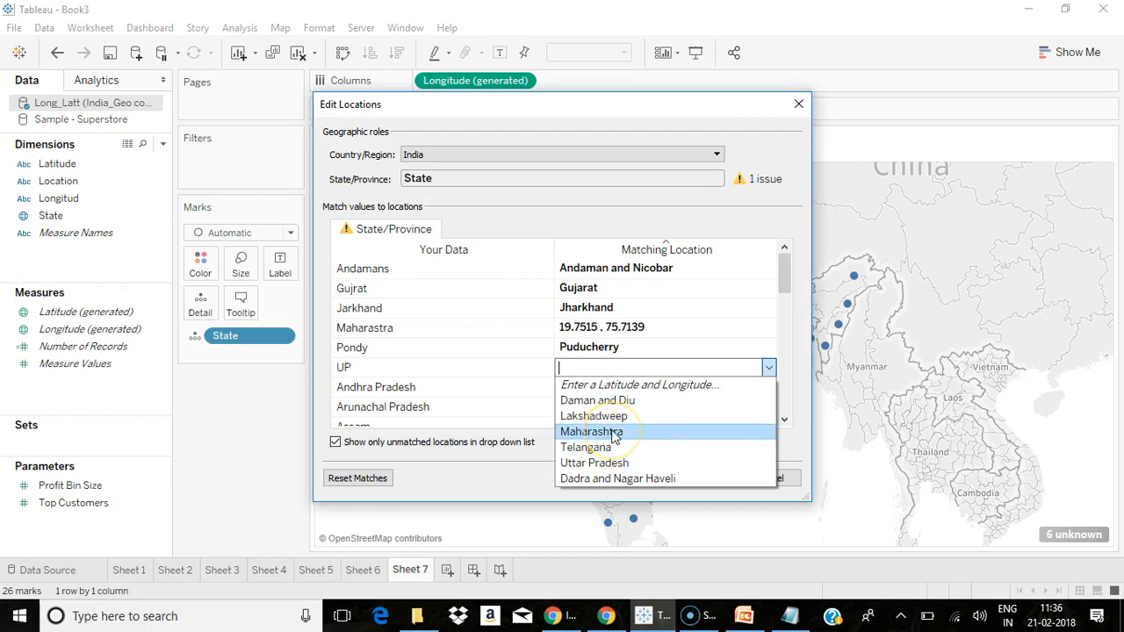
click(614, 462)
click(690, 484)
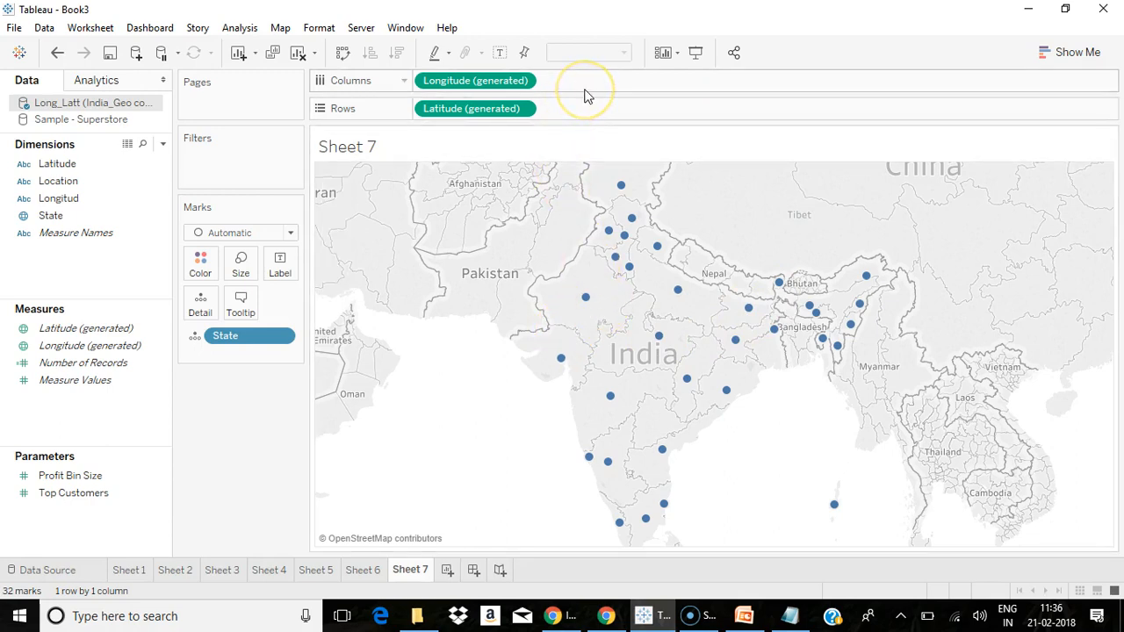
- Import custom geocoding from all CSV files in the directory C:\technical\Technical\Tableau\Map source\geo file
click(279, 27)
mouse_move(320, 82)
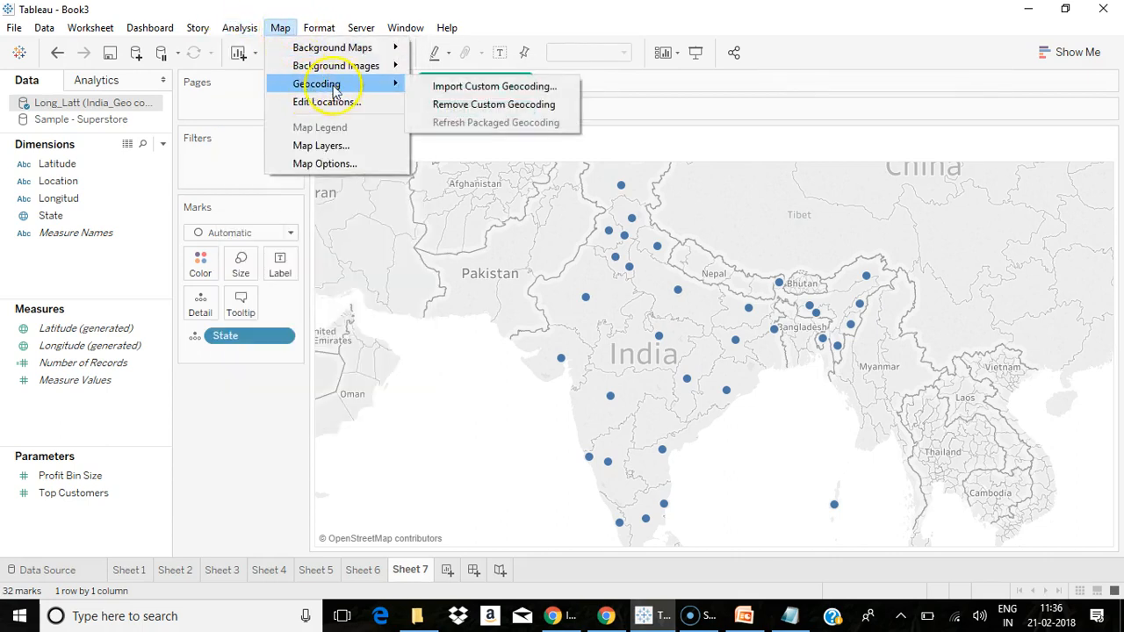
click(474, 85)
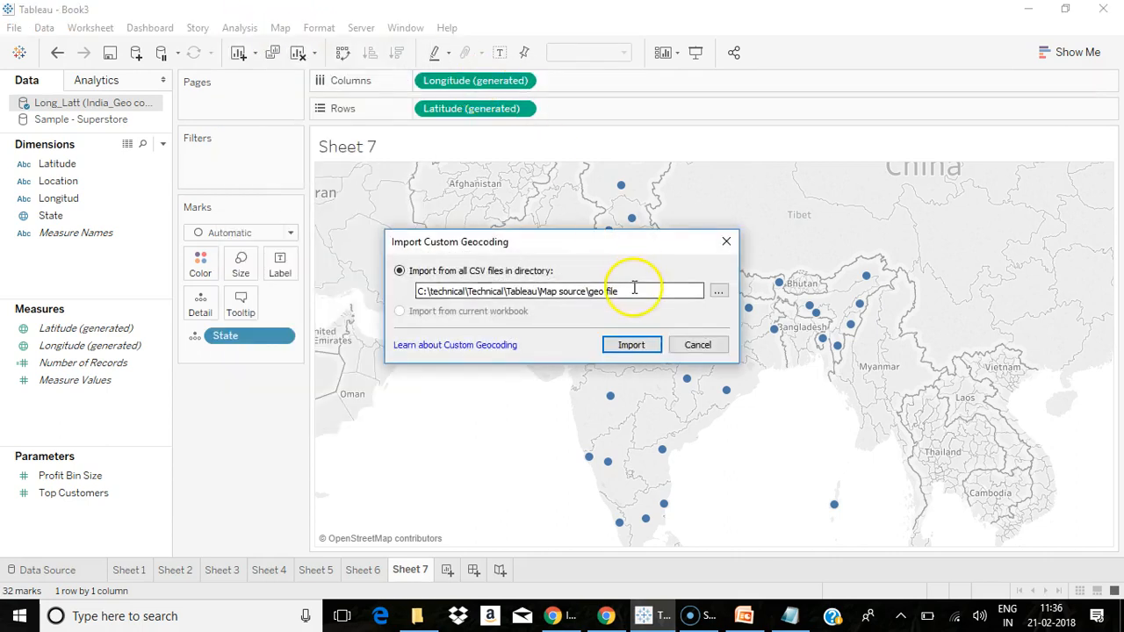
drag(637, 293, 371, 293)
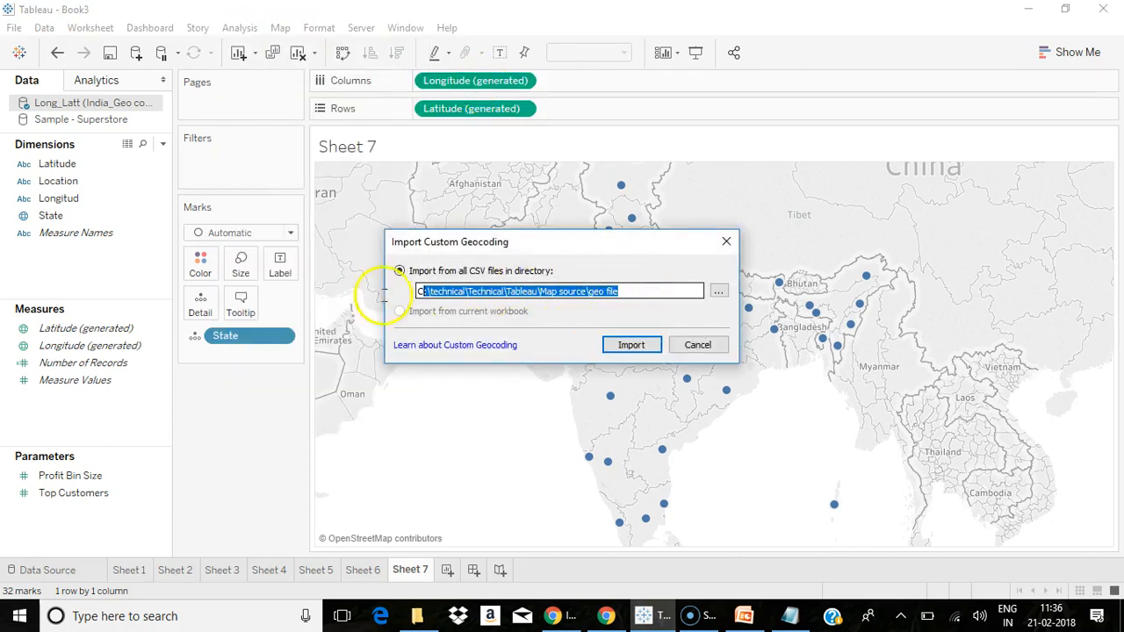
click(649, 347)
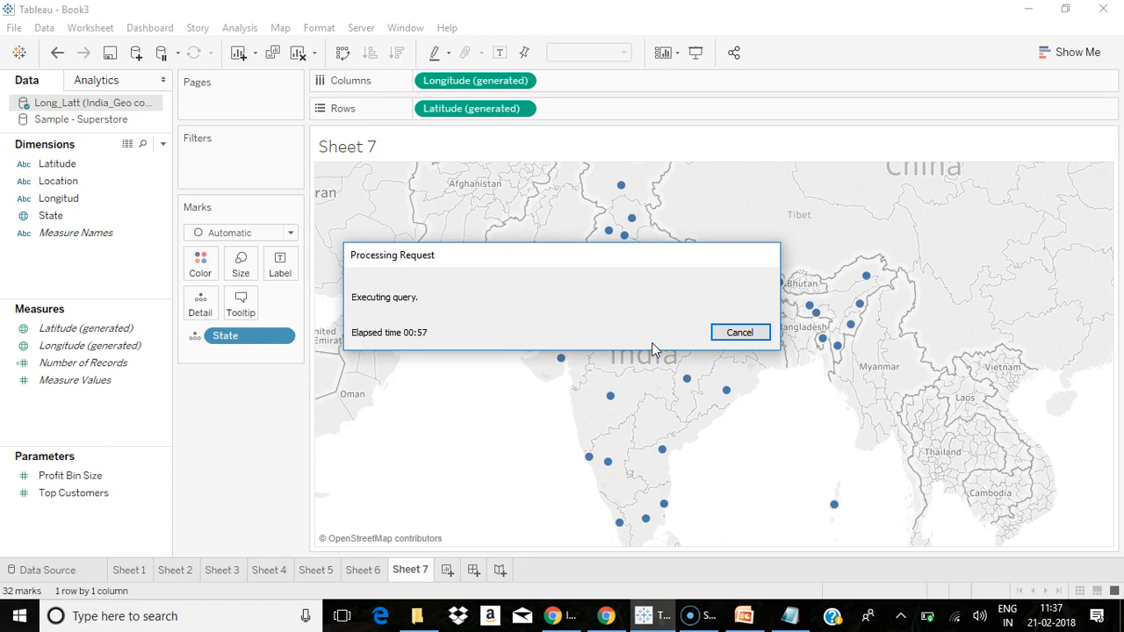
click(24, 220)
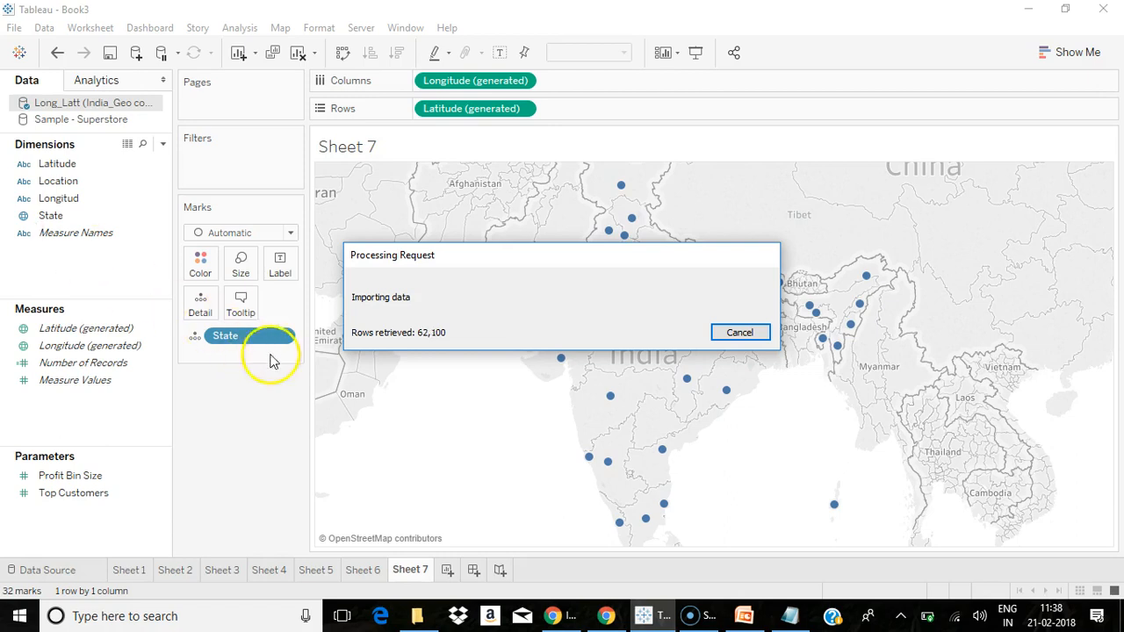
- Switch to PowerPoint and select the Connect to a WMS server slide, then return to Tableau and close the geocoding import warning
click(744, 615)
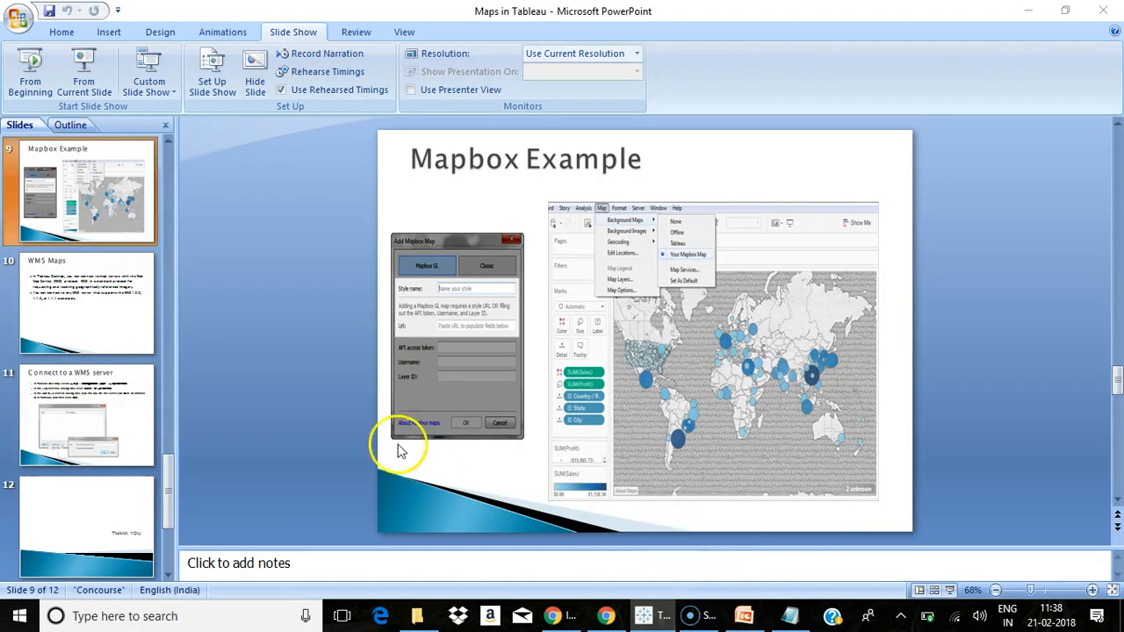
click(119, 393)
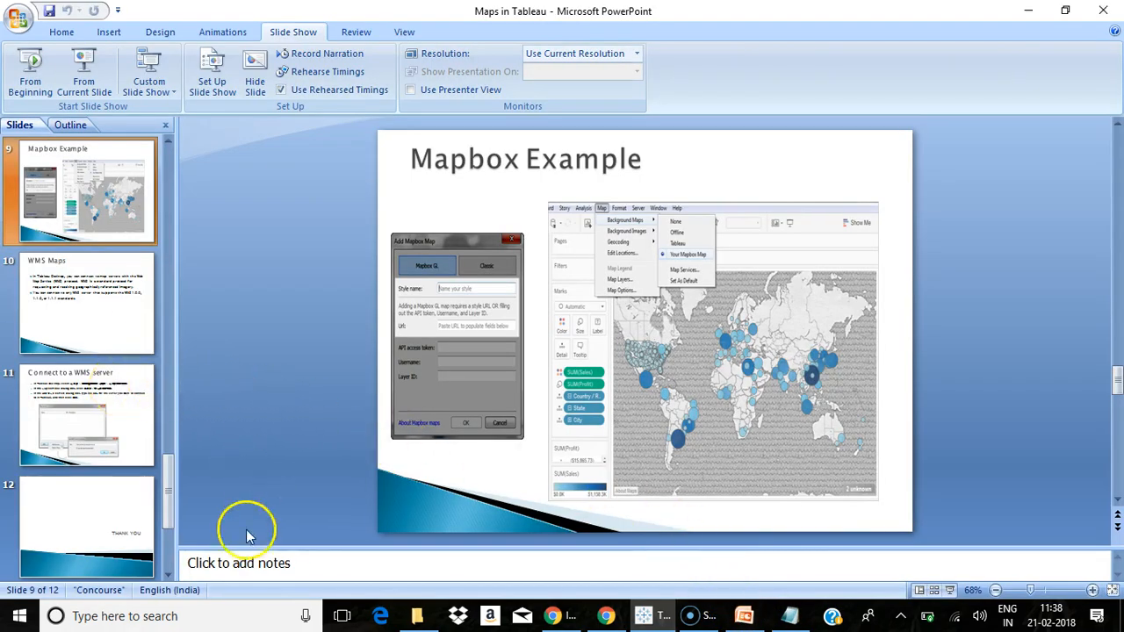
click(650, 617)
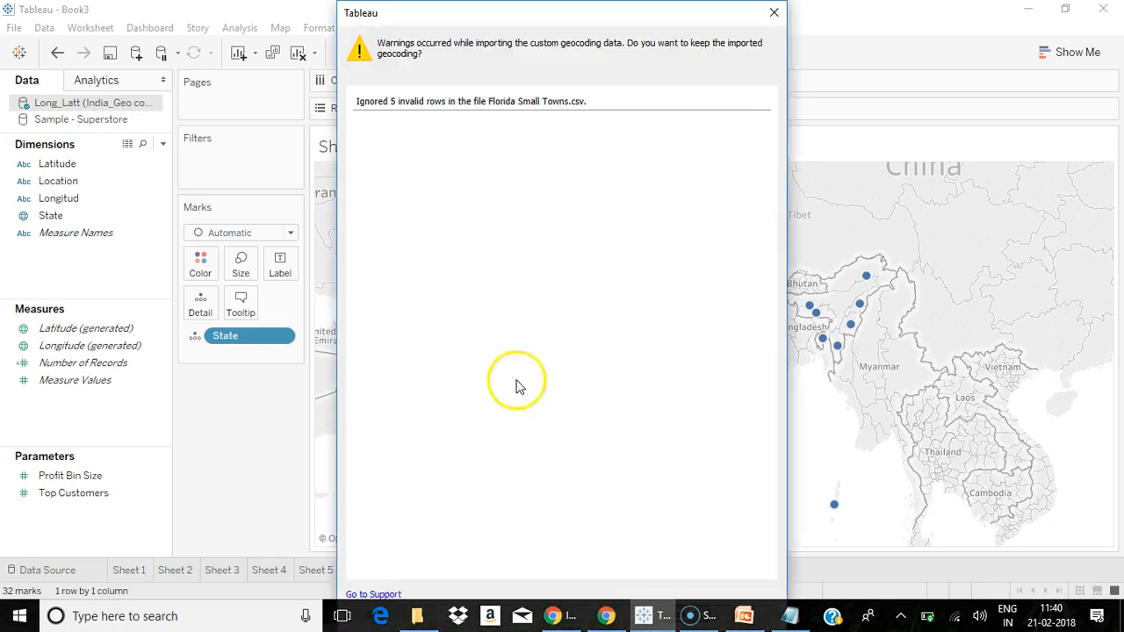
click(774, 13)
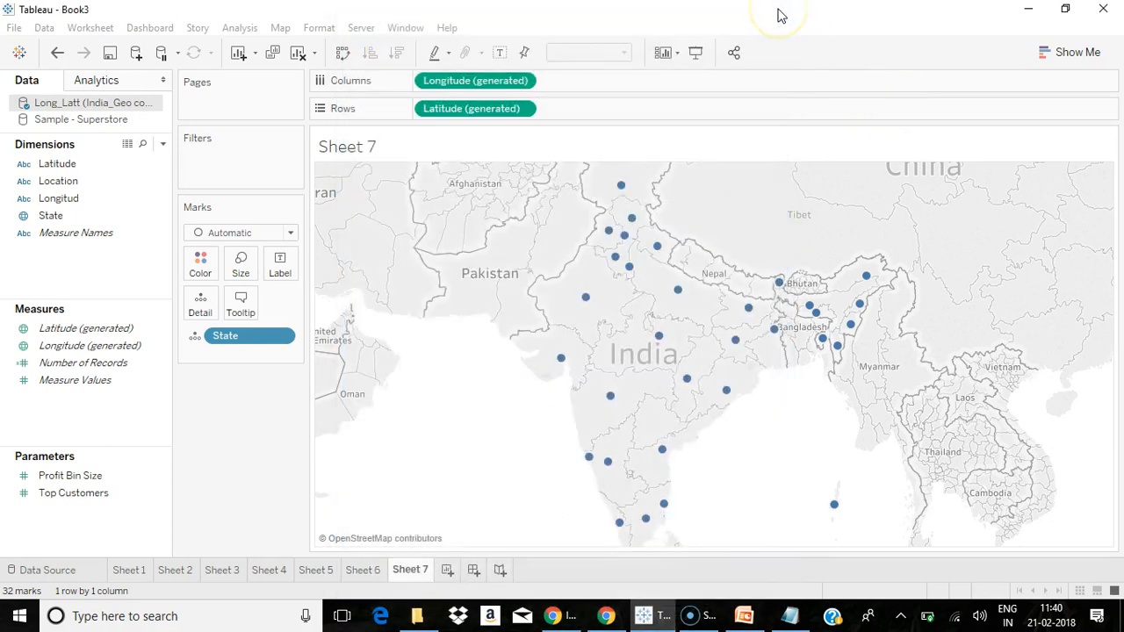
- Look through the Sheet 6 and Sheet 5 maps and examine the geographic fields among Sheet 5's dimensions
click(360, 570)
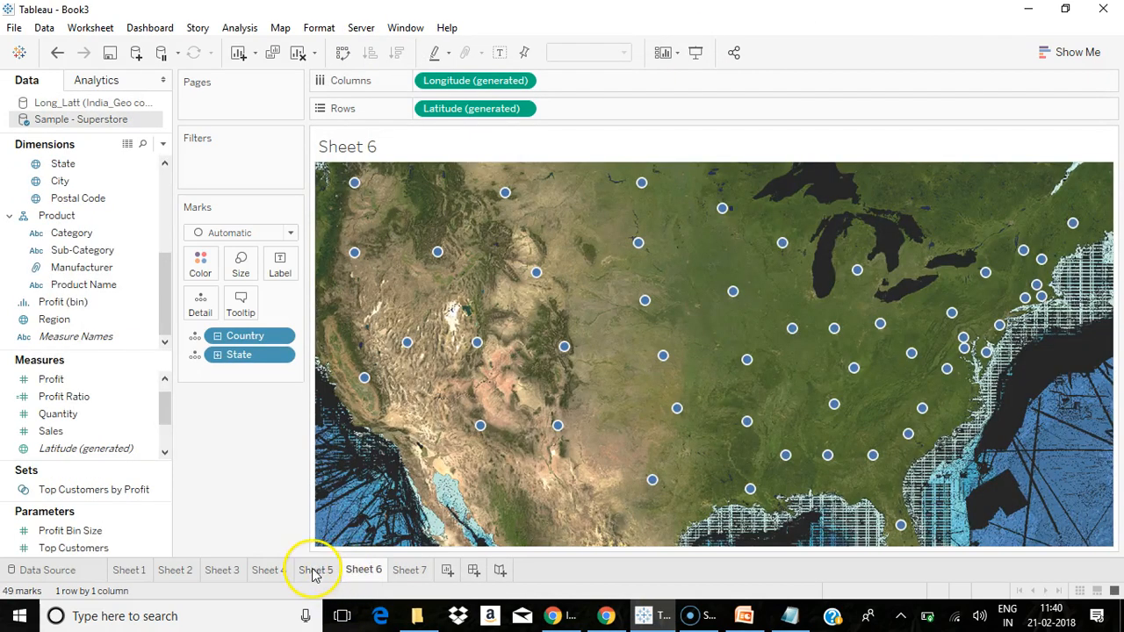
click(307, 569)
drag(161, 299, 151, 132)
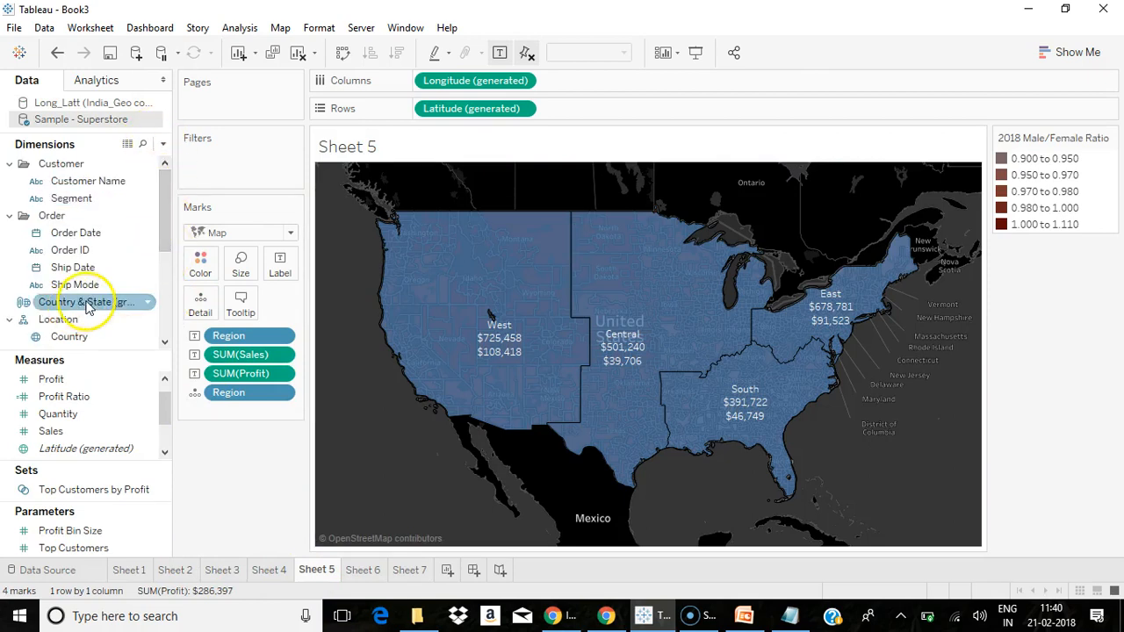
drag(171, 215, 167, 263)
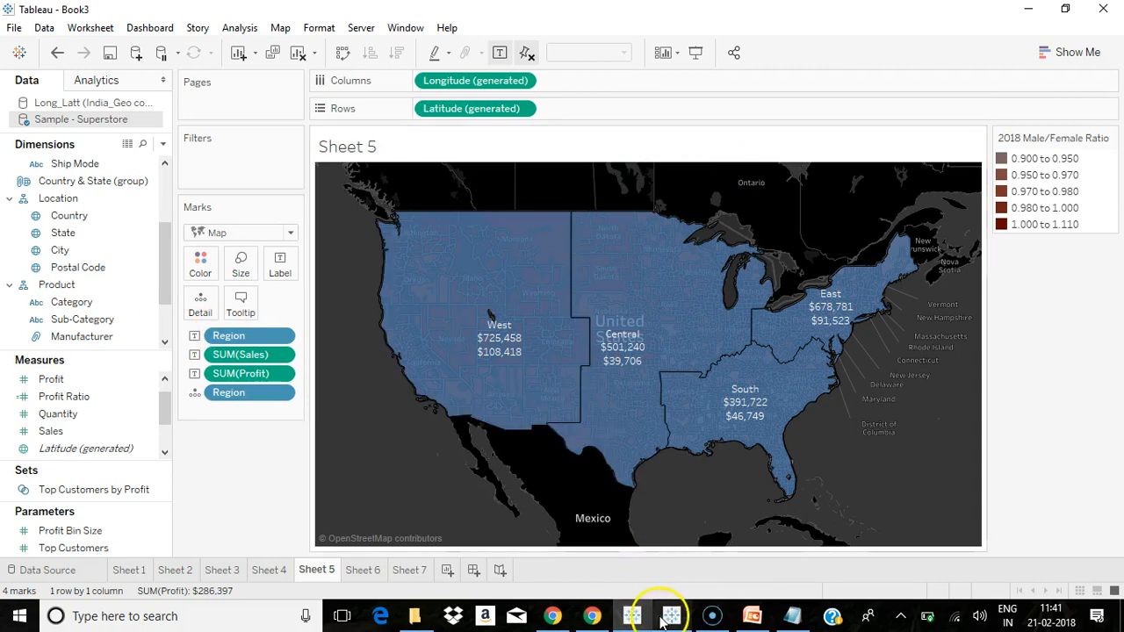
- Switch to the second Tableau window and accept the upgrade of the custom_geocoding workbook to version 10.4
click(665, 616)
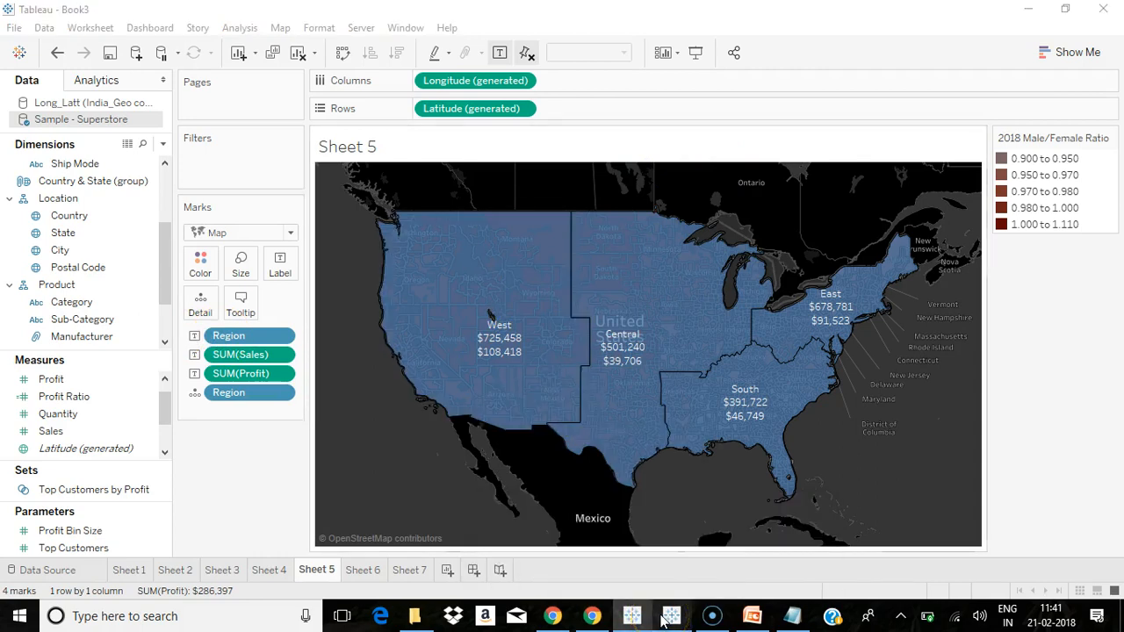
click(668, 618)
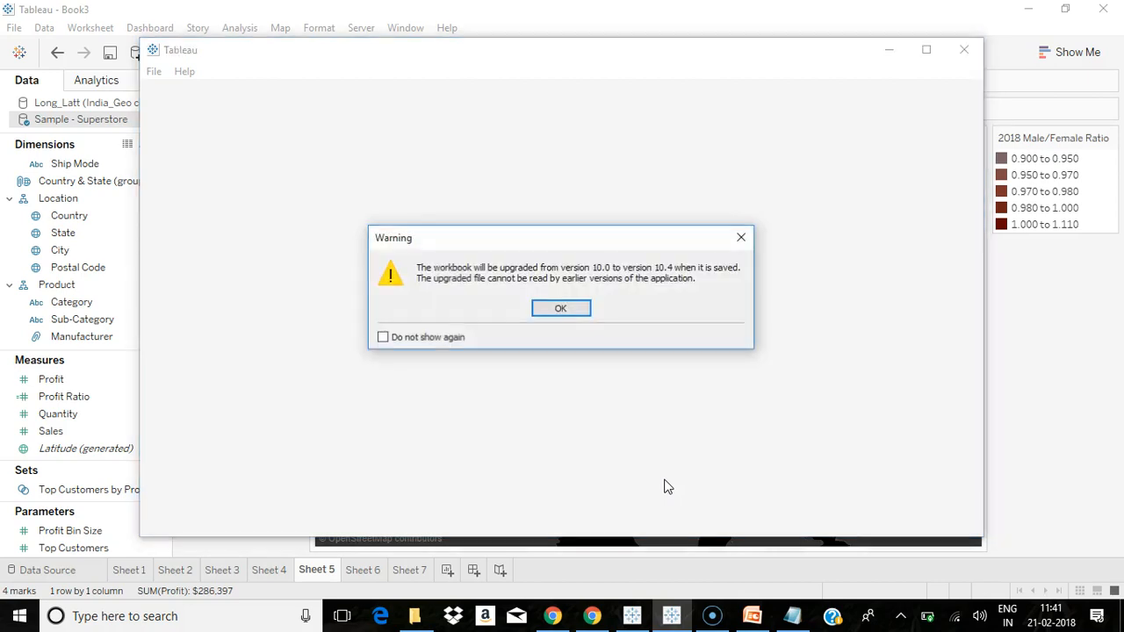
click(566, 309)
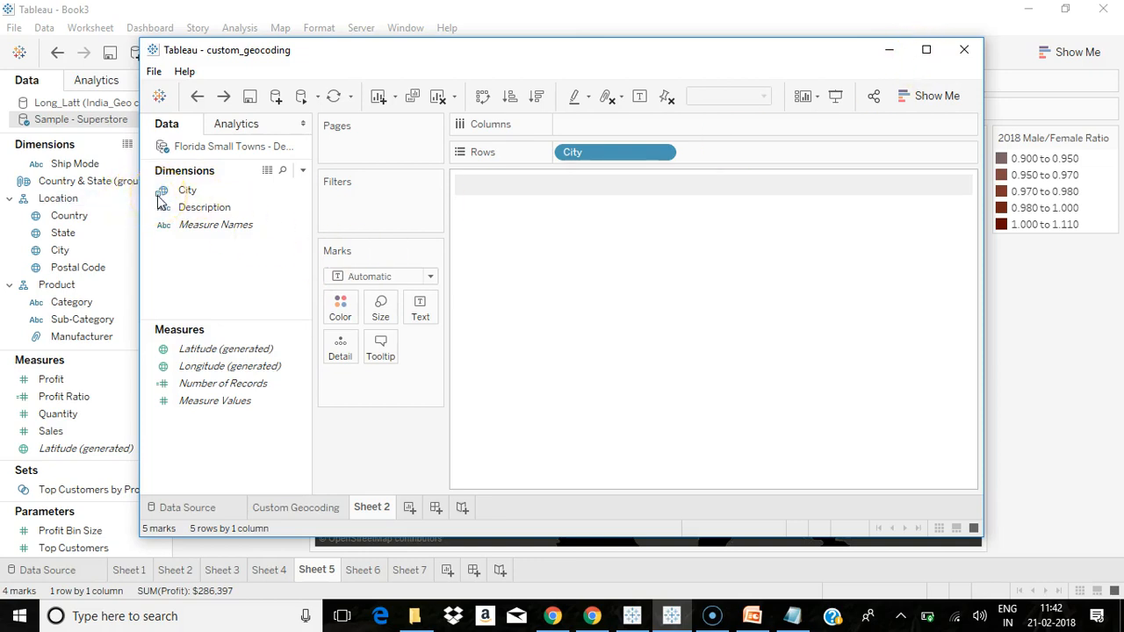
click(352, 104)
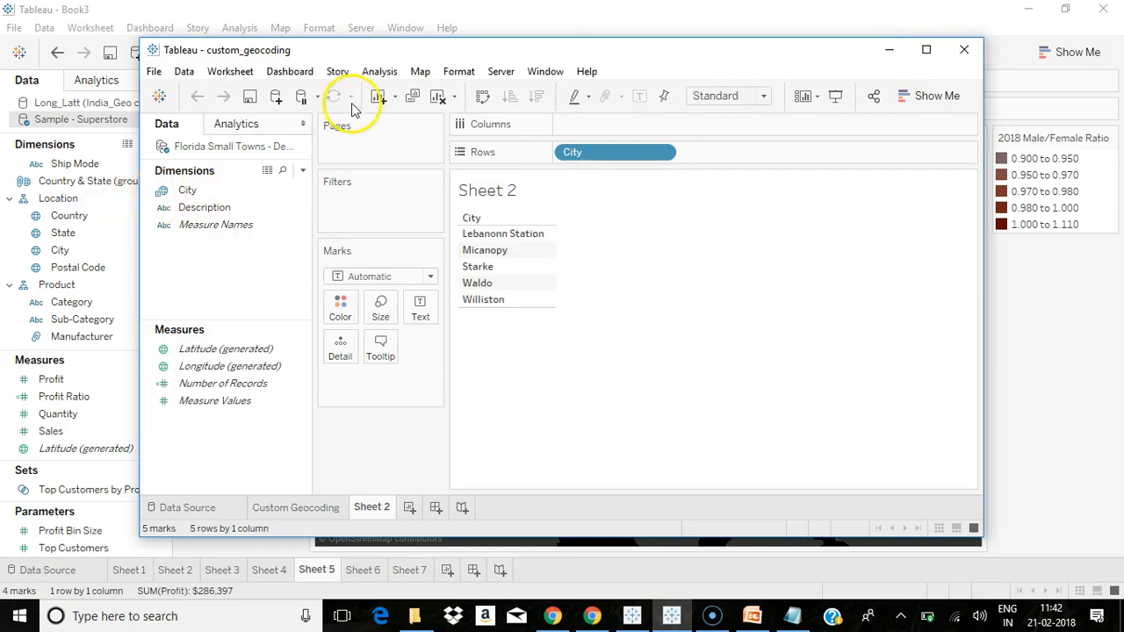
- View the geocoding options of custom_geocoding without importing, and inspect the City dimension's geographic role with the window maximized
click(419, 71)
click(441, 148)
mouse_move(443, 127)
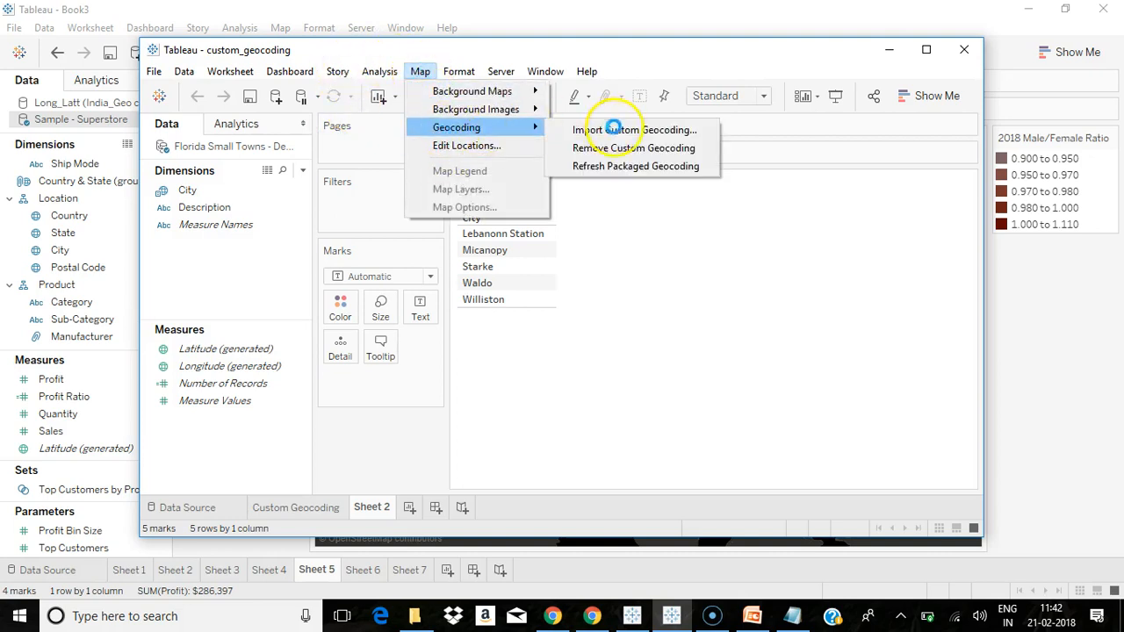
click(695, 288)
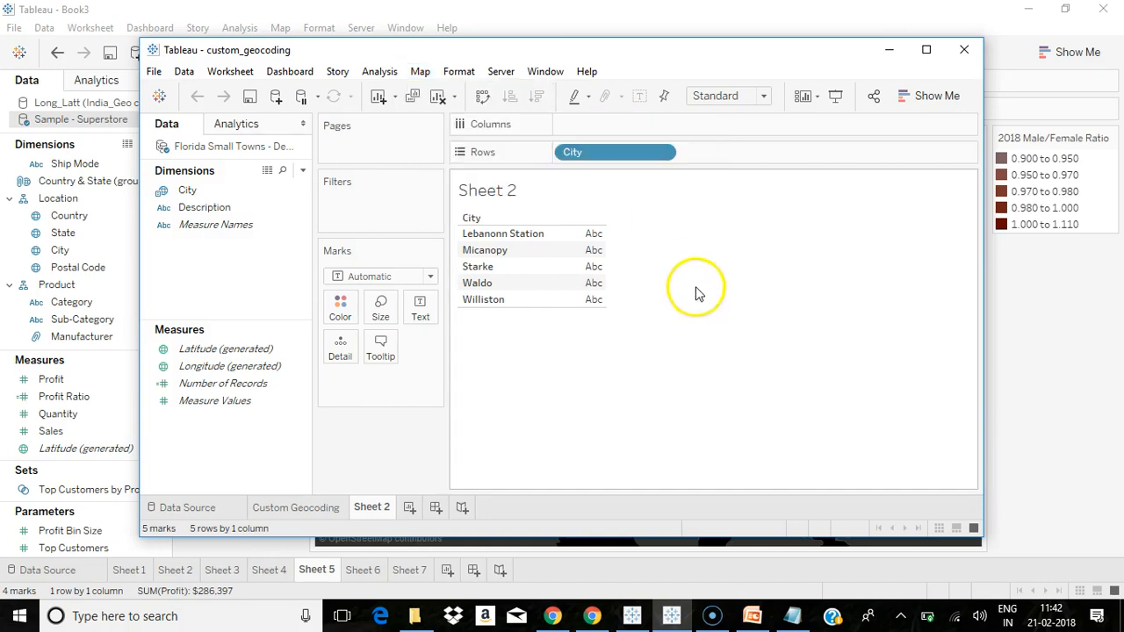
click(156, 194)
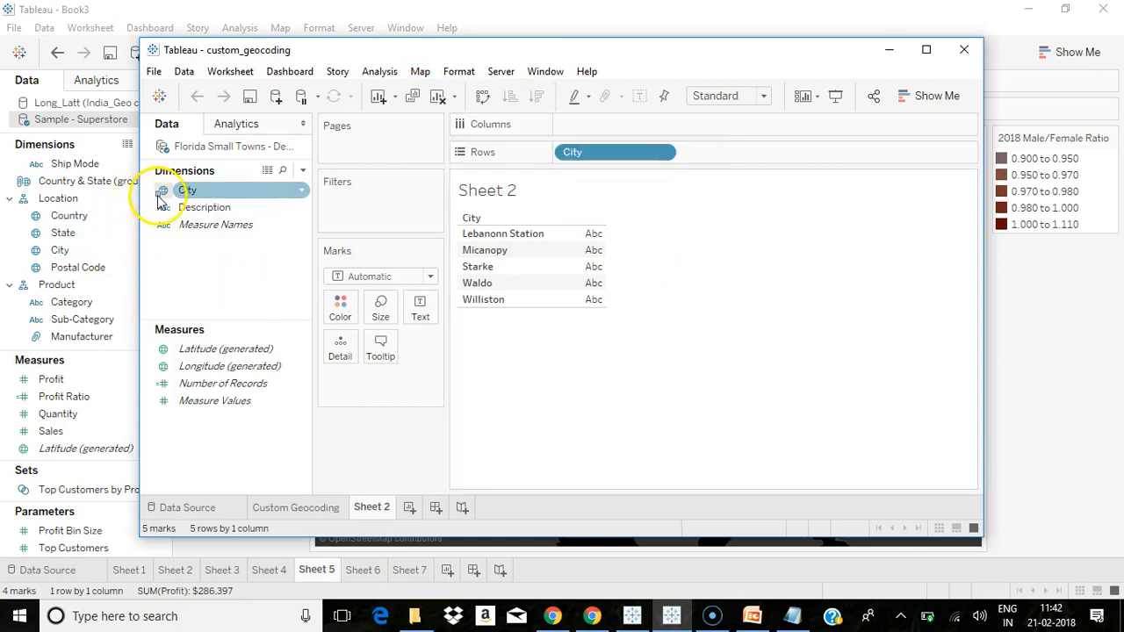
click(925, 49)
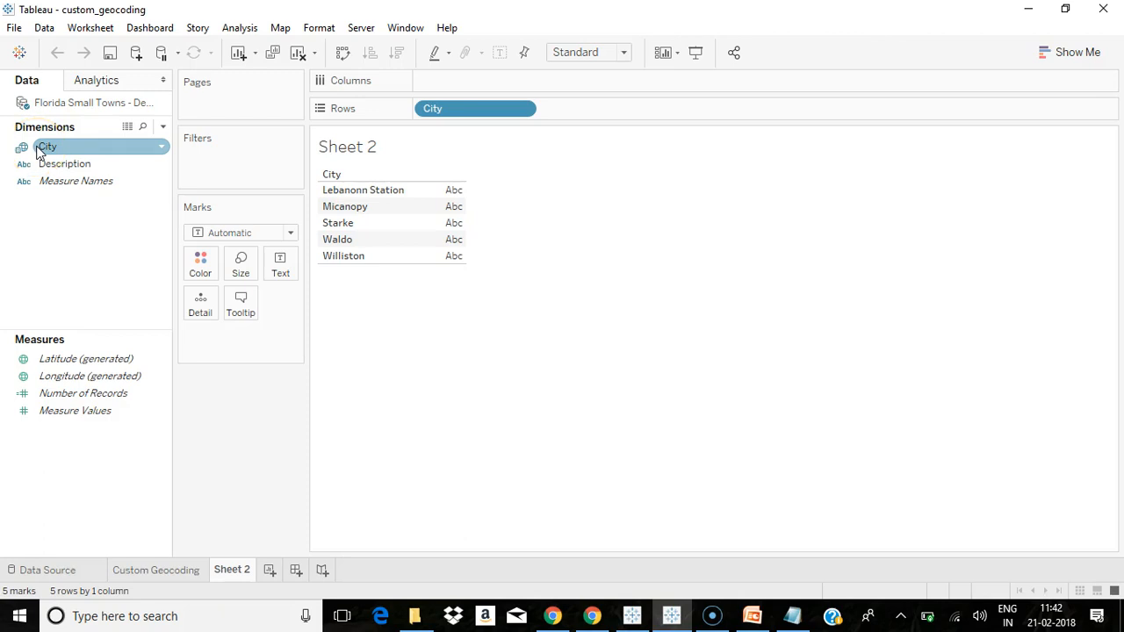
click(659, 409)
- Switch back to Book3 and on to PowerPoint, and start the slide show from the closing THANK YOU slide
click(632, 616)
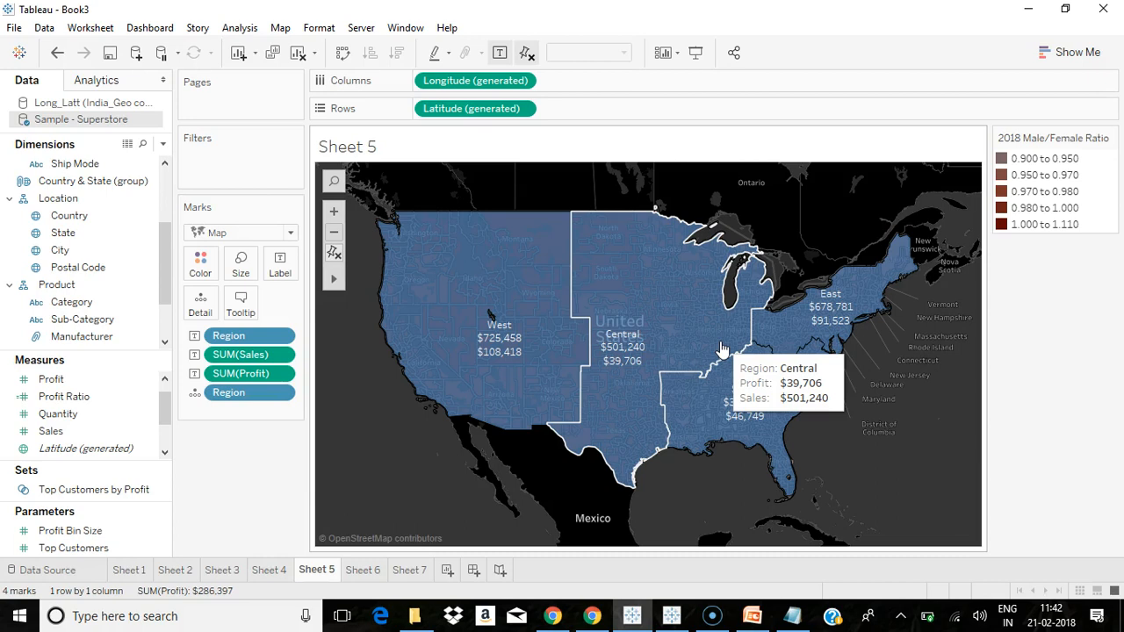
click(751, 616)
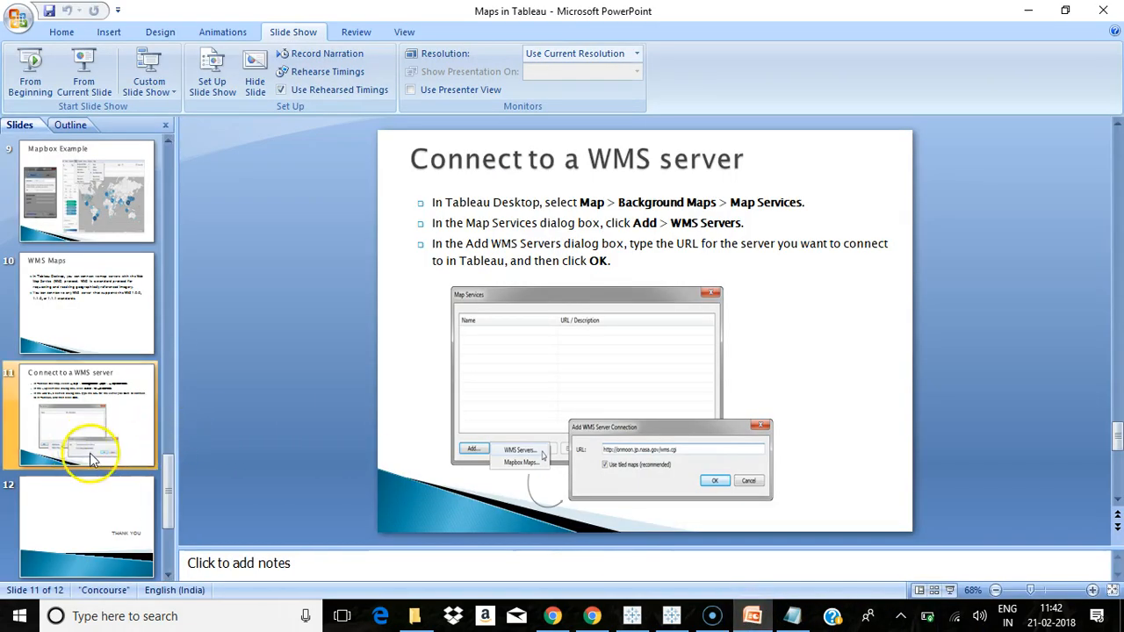
click(75, 514)
click(75, 68)
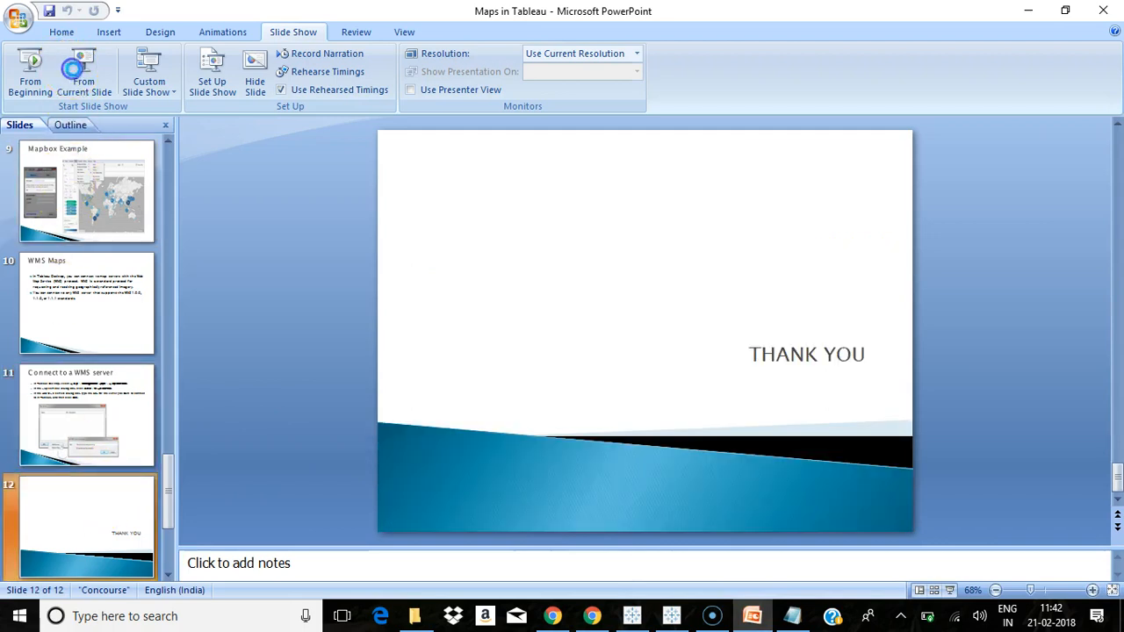